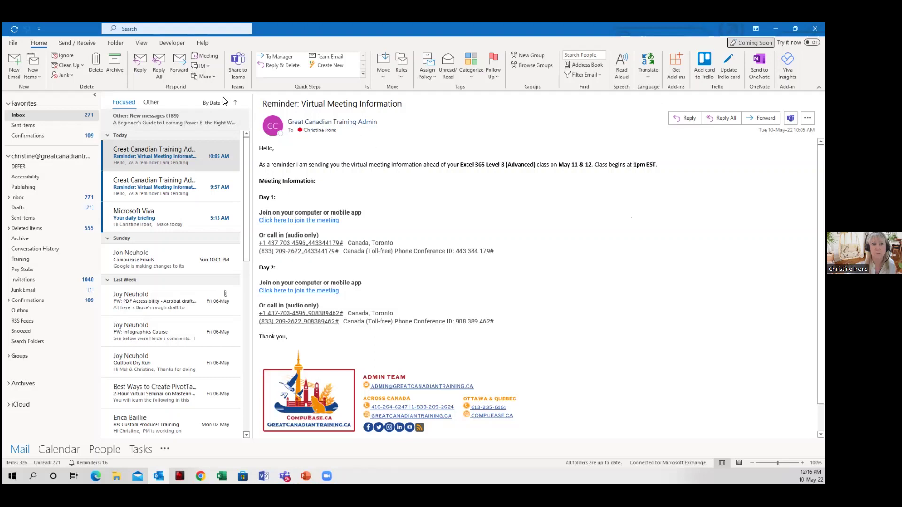
# - Create a new email with the subject "BBQ" and start the body with "This month's bbq will be held:"
pyautogui.click(16, 73)
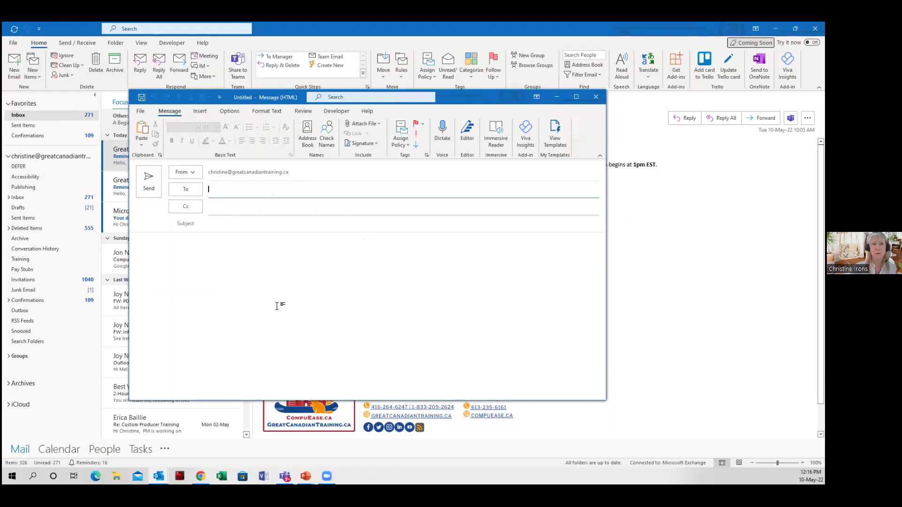
pyautogui.click(233, 225)
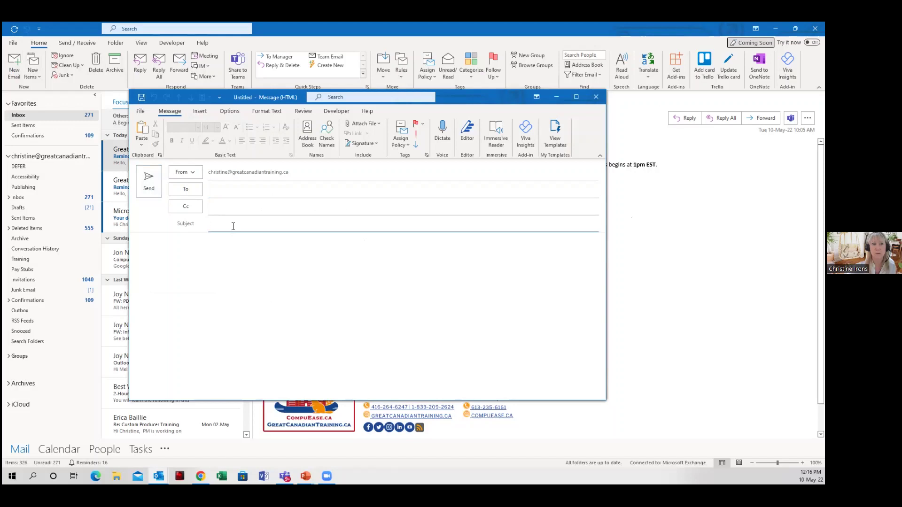
pyautogui.write('BBQ')
pyautogui.click(183, 246)
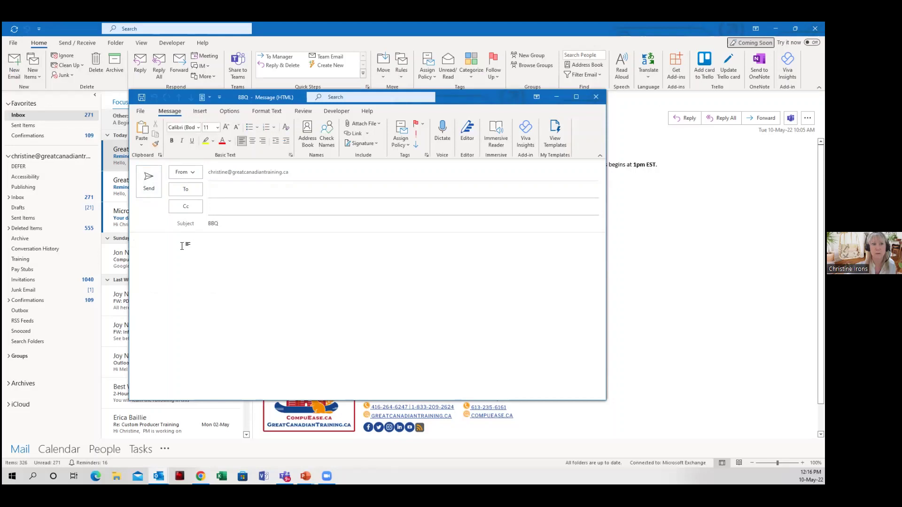
pyautogui.write("This month's bbq will be held:")
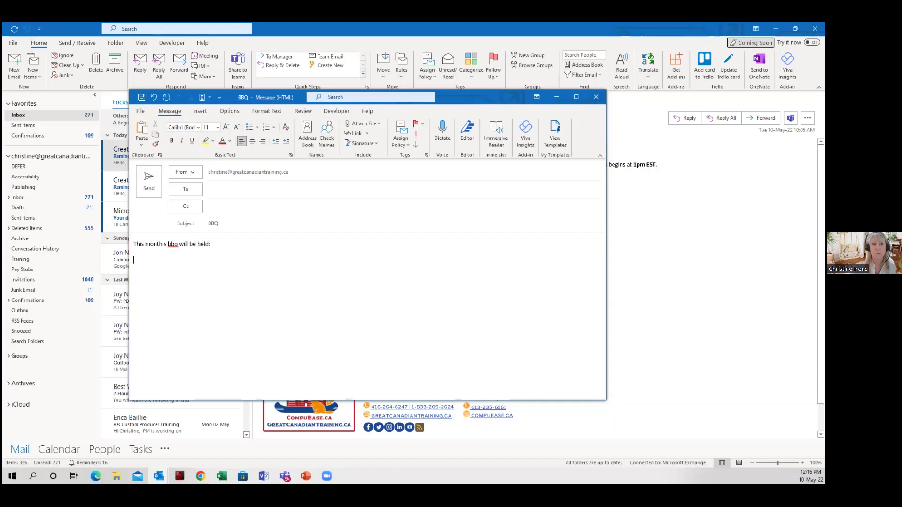
# - Add separate body lines reading "Date:", "Time:", "Location:" and "Please RSVP to......"
pyautogui.write('Date:')
pyautogui.press('Return')
pyautogui.write('Time:')
pyautogui.press('Return')
pyautogui.write('Locatnoi')
pyautogui.press('BackSpace')
pyautogui.press('BackSpace')
pyautogui.press('BackSpace')
pyautogui.write('ion:')
pyautogui.press('Return')
pyautogui.write('Please RSVP to......')
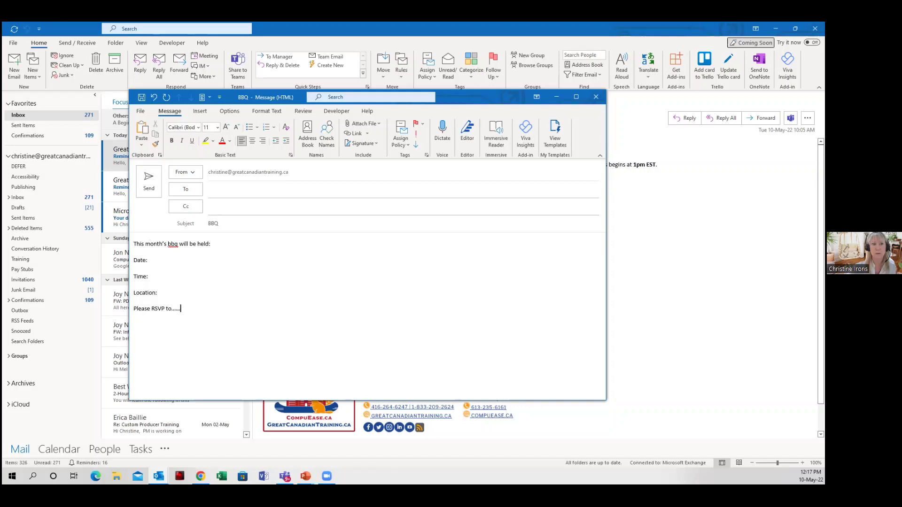
# - Open the Save As dialog for the BBQ message and review the available file types
pyautogui.click(140, 112)
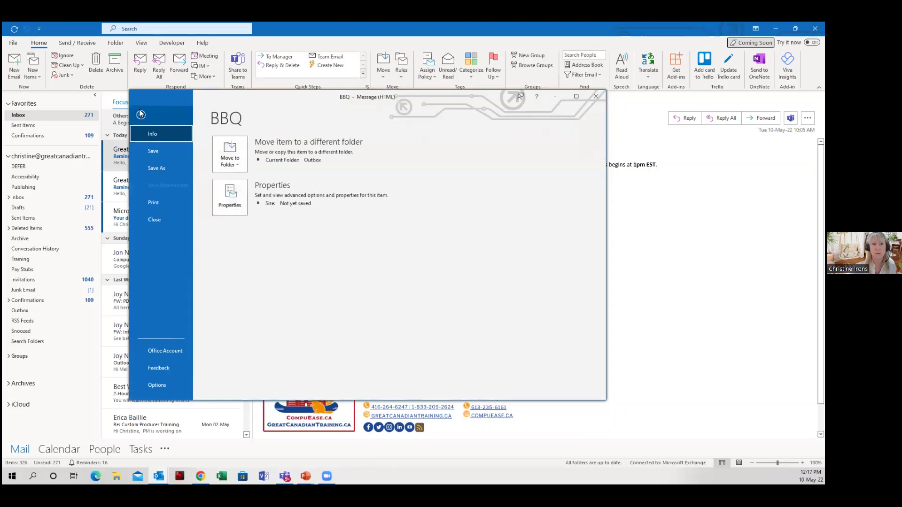
pyautogui.click(149, 169)
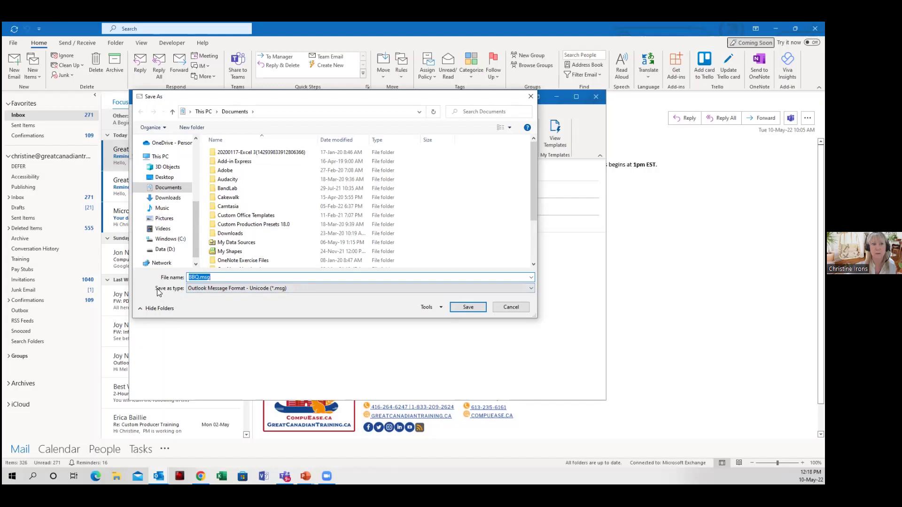
pyautogui.click(202, 289)
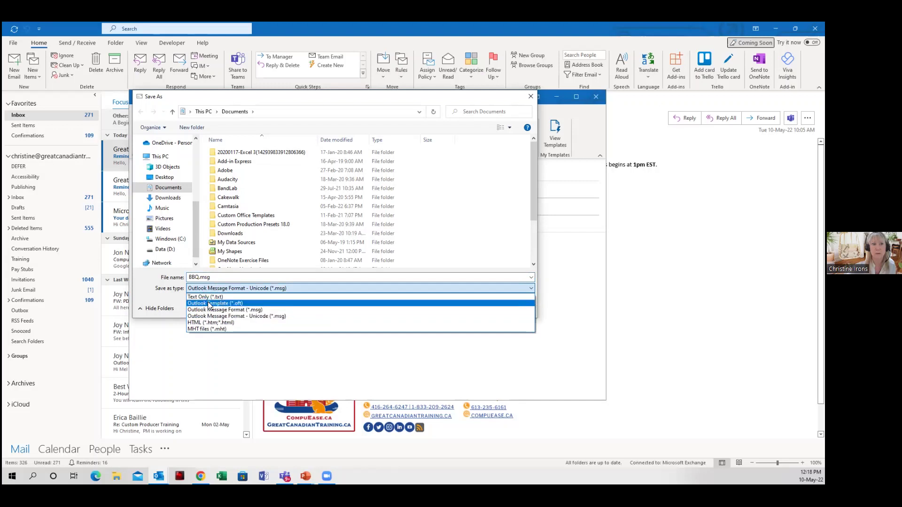
pyautogui.click(156, 296)
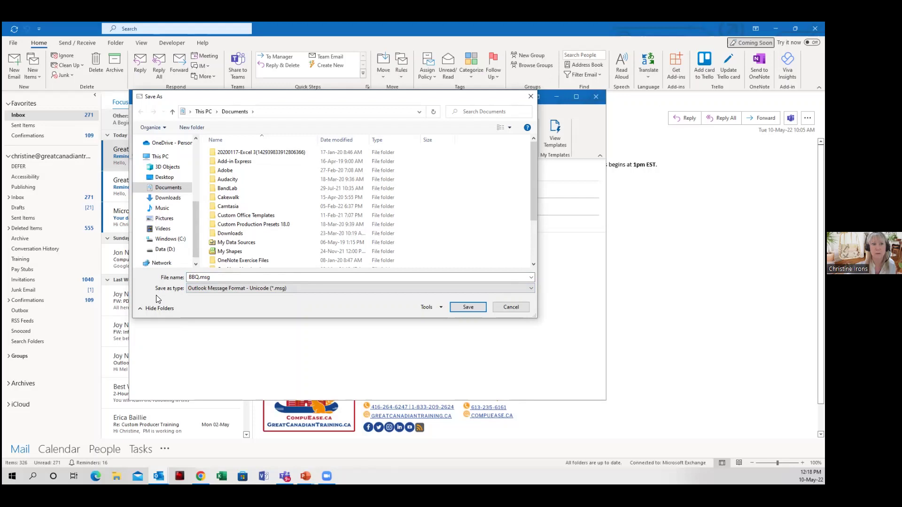
pyautogui.click(206, 288)
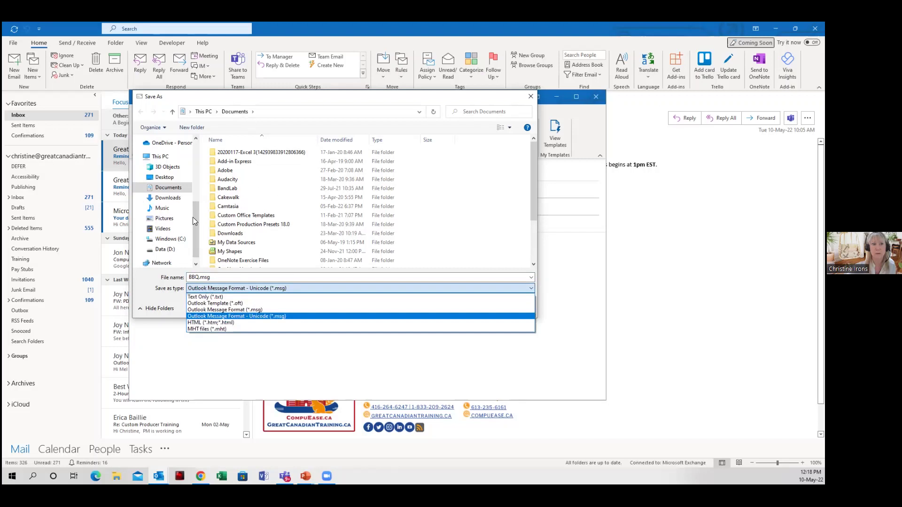
pyautogui.click(143, 300)
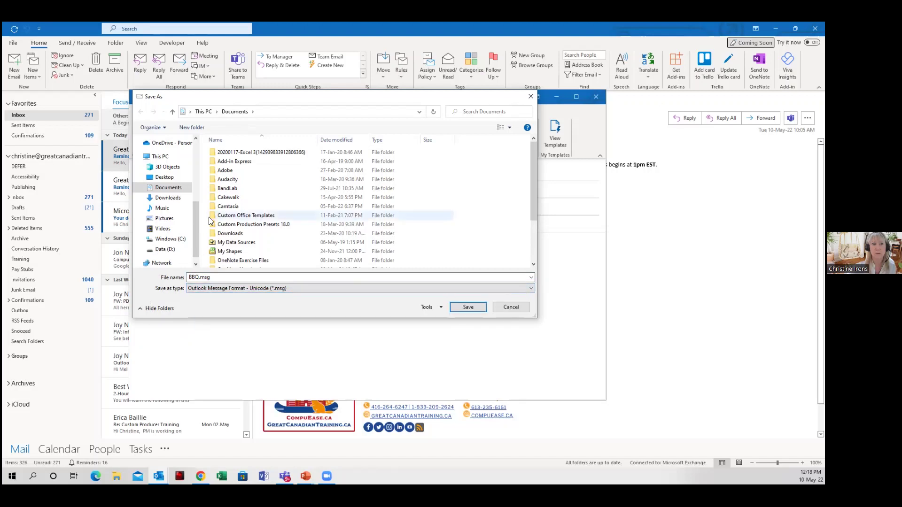
# - Browse to the WEBINAR - Outlook Top 10 Files folder on the Desktop as the save location
pyautogui.click(168, 179)
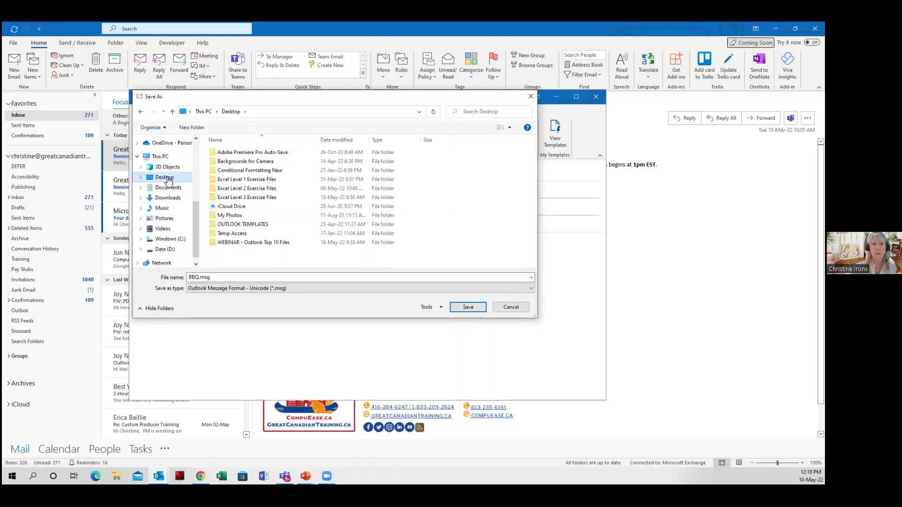
pyautogui.click(242, 243)
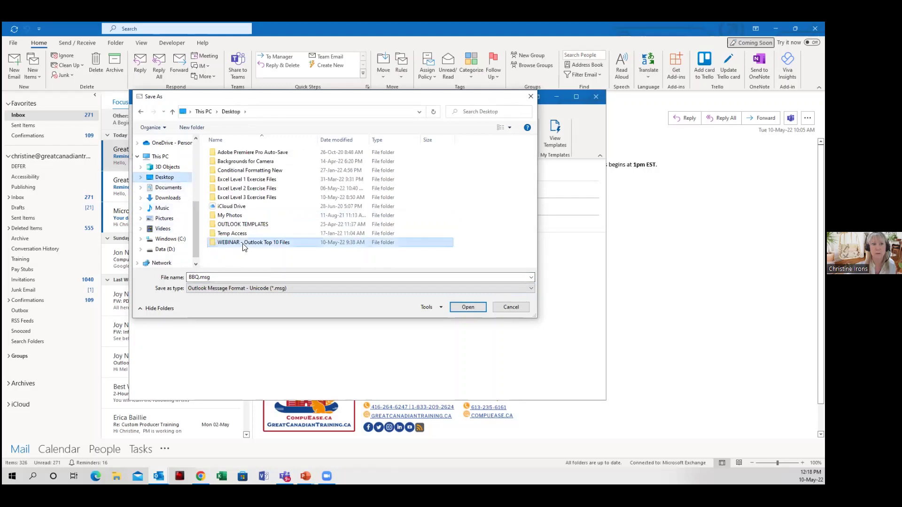
pyautogui.doubleClick(270, 244)
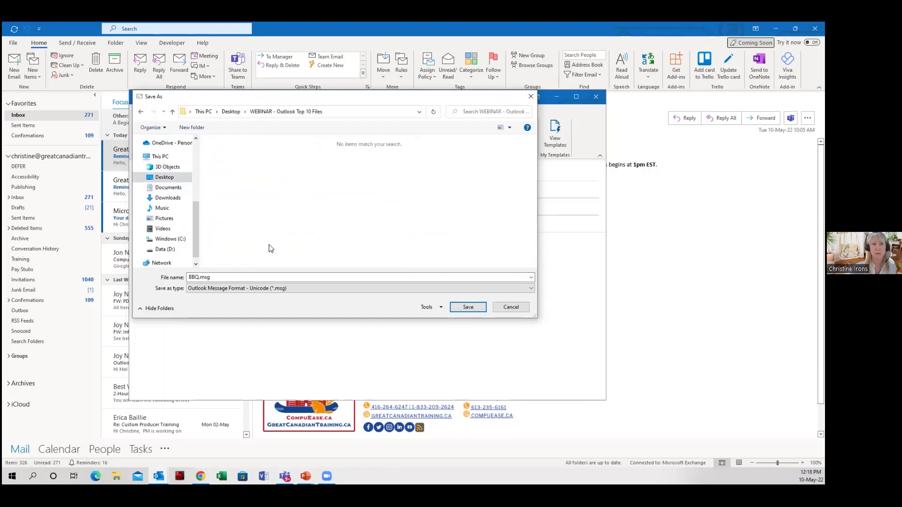
# - Save the message as an Outlook Template (*.oft) named BBQ.oft in the Desktop folder WEBINAR - Outlook Top 10 Files
pyautogui.click(192, 289)
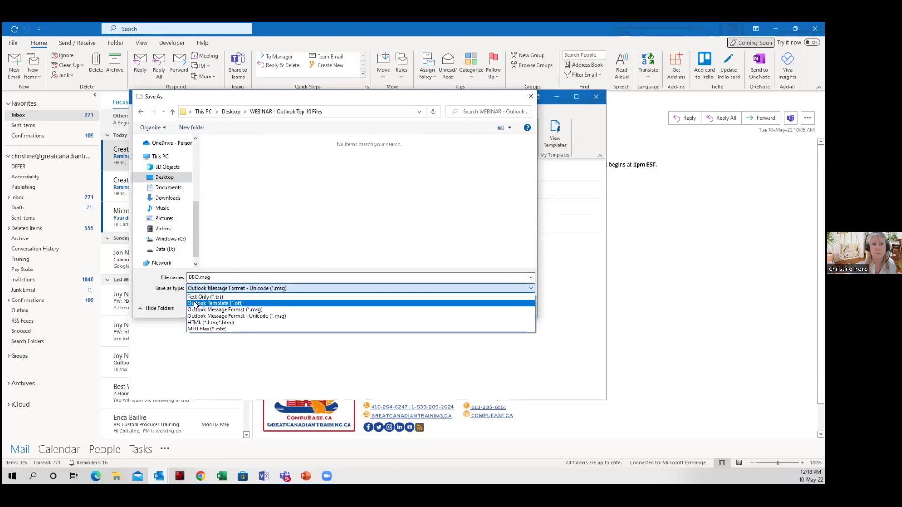
pyautogui.click(194, 304)
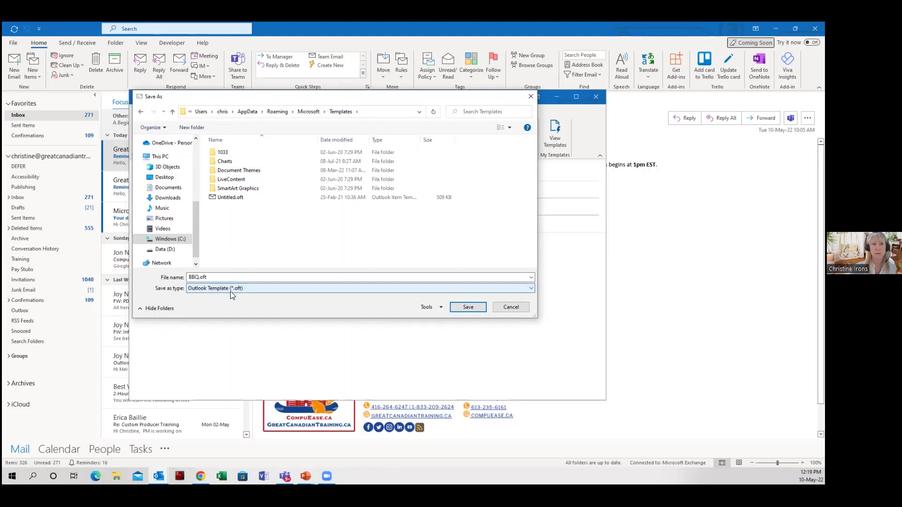
pyautogui.click(170, 179)
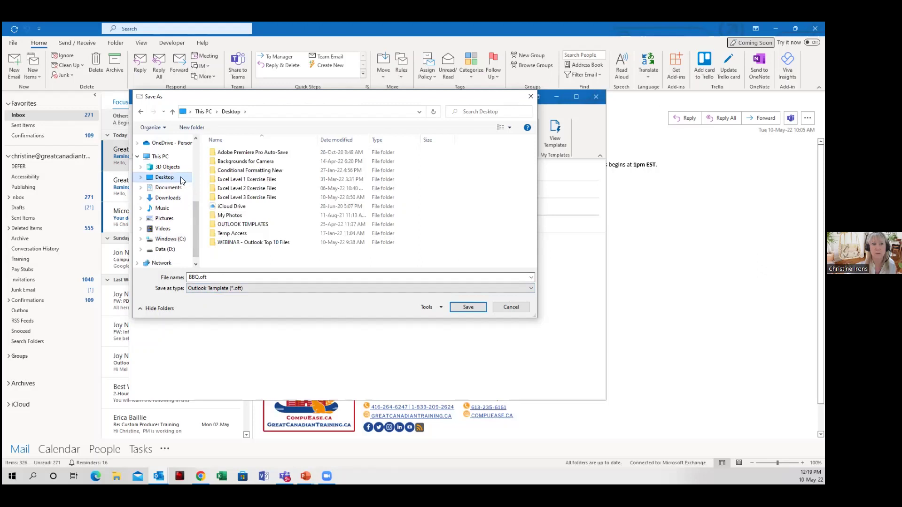
pyautogui.doubleClick(230, 242)
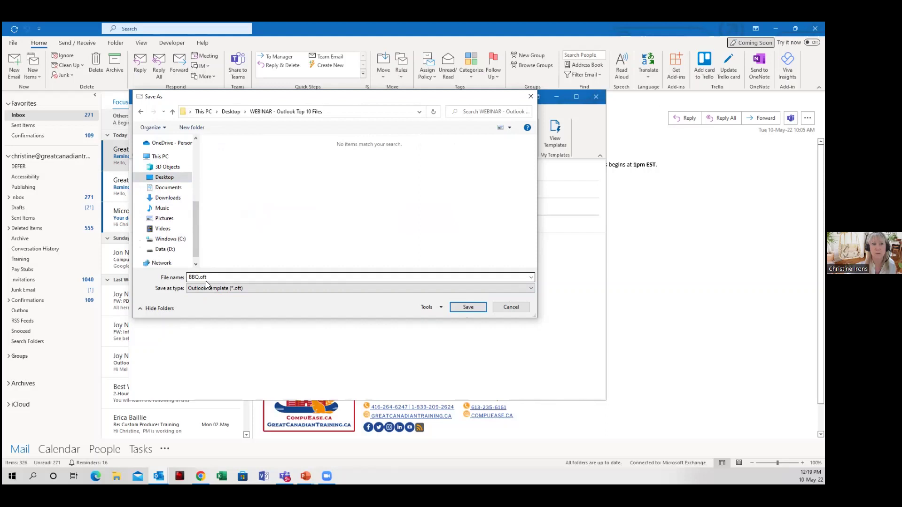
pyautogui.click(471, 309)
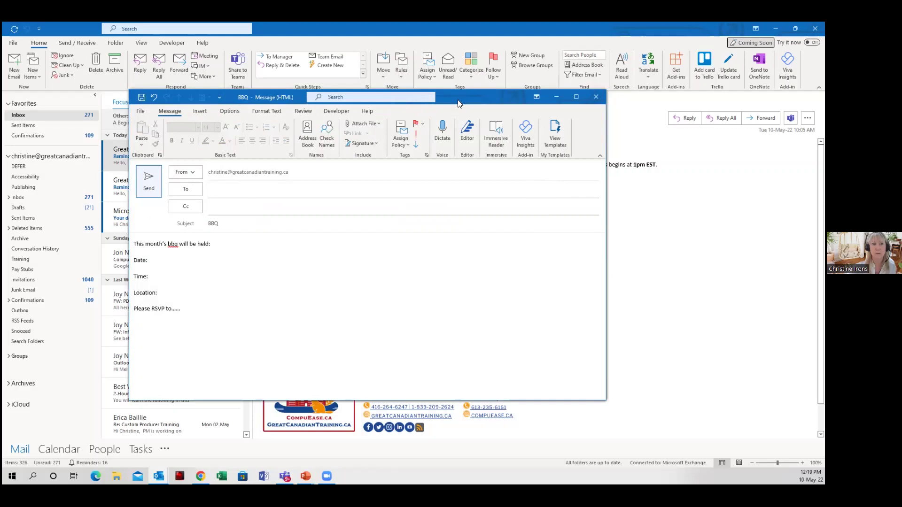
# - Close the BBQ message window without saving its changes
pyautogui.moveTo(458, 102); pyautogui.dragTo(439, 114)
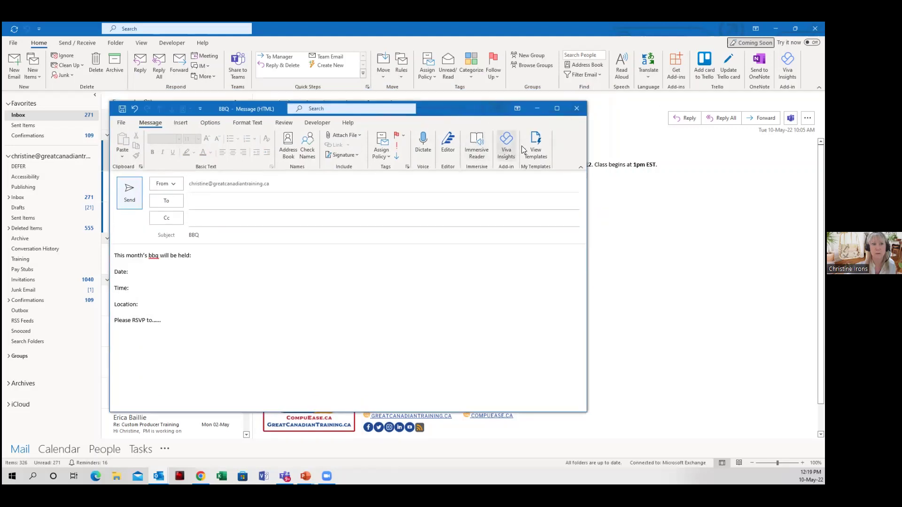
pyautogui.click(575, 109)
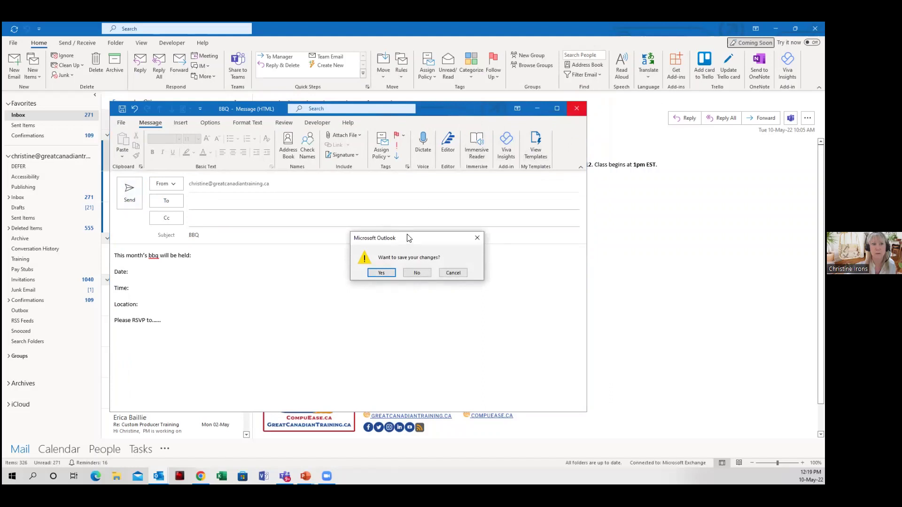
pyautogui.click(418, 273)
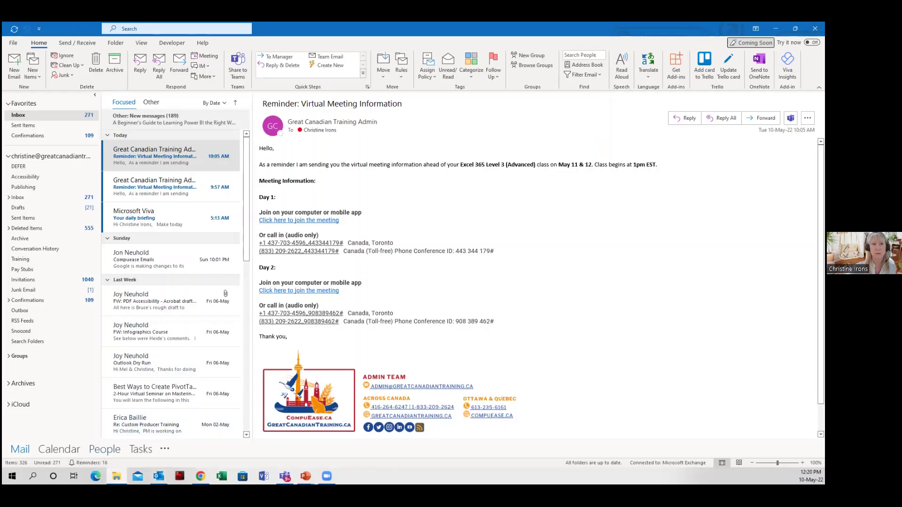
# - Switch to File Explorer and open the BBQ.oft template from the Desktop folder WEBINAR - Outlook Top 10 Files
pyautogui.click(116, 476)
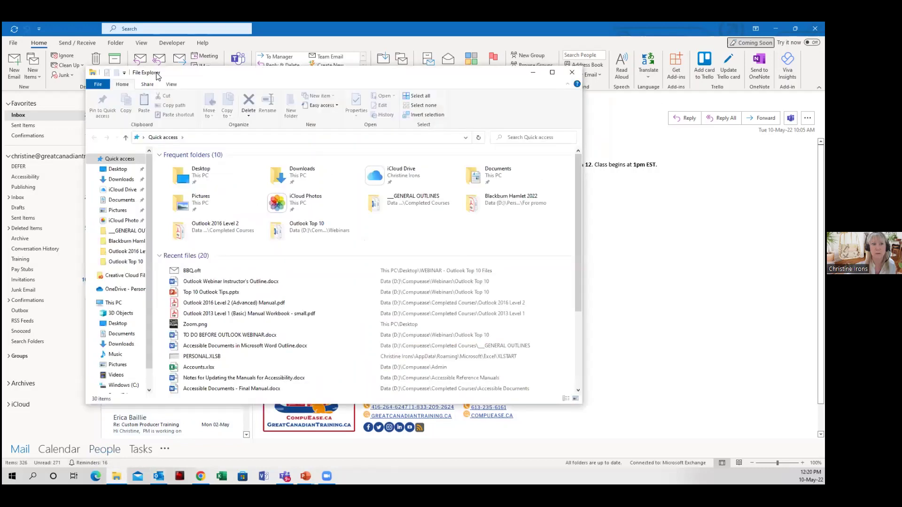
pyautogui.click(114, 171)
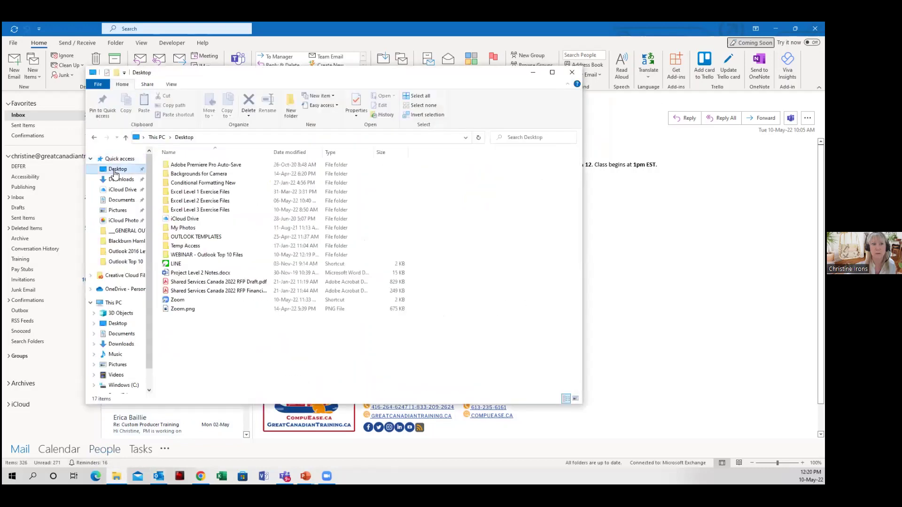
pyautogui.doubleClick(187, 257)
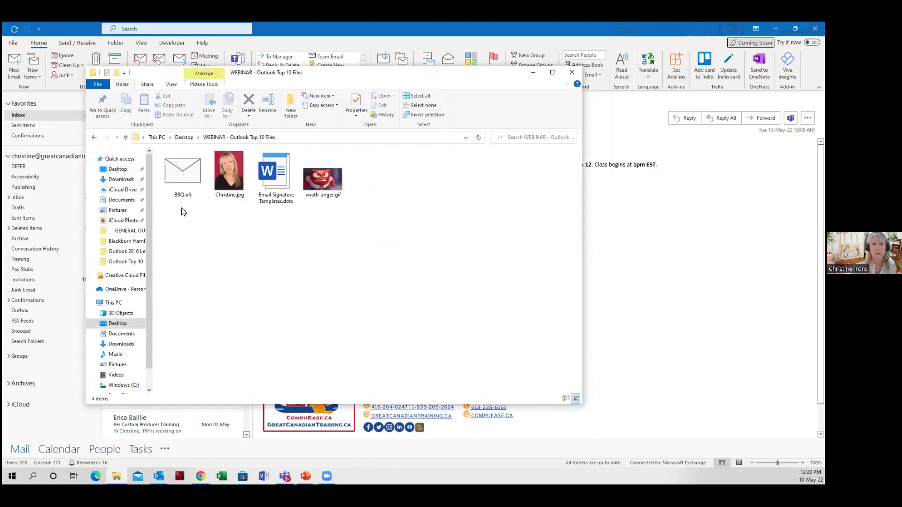
pyautogui.click(170, 175)
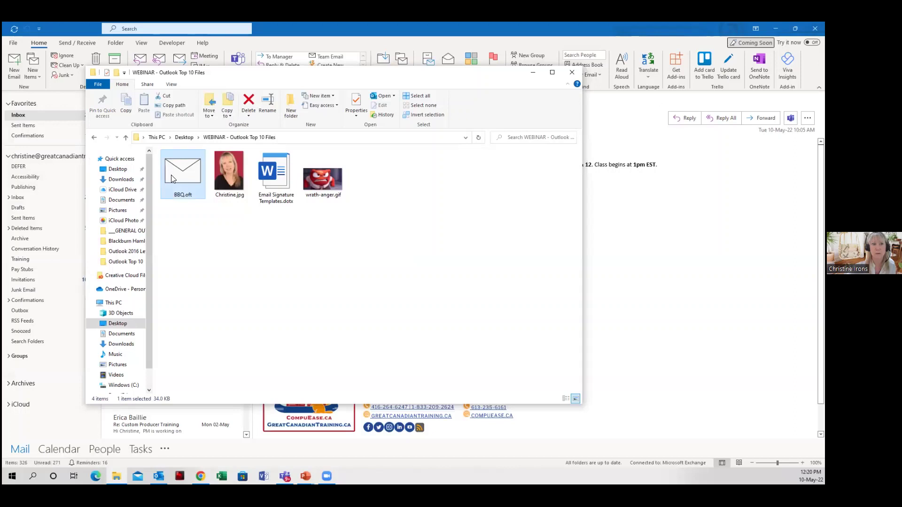
pyautogui.doubleClick(171, 176)
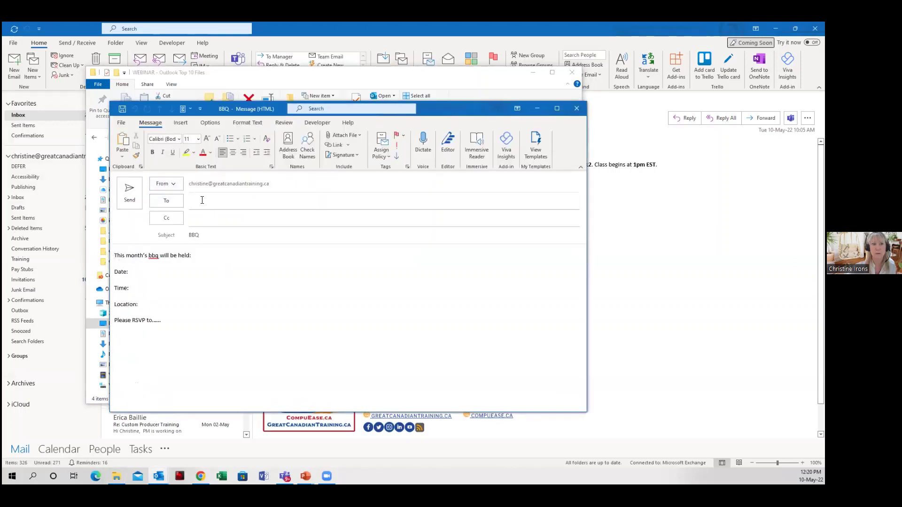
# - Check the recipient field and Date line of the templated message, close it unedited and return to the inbox
pyautogui.click(243, 206)
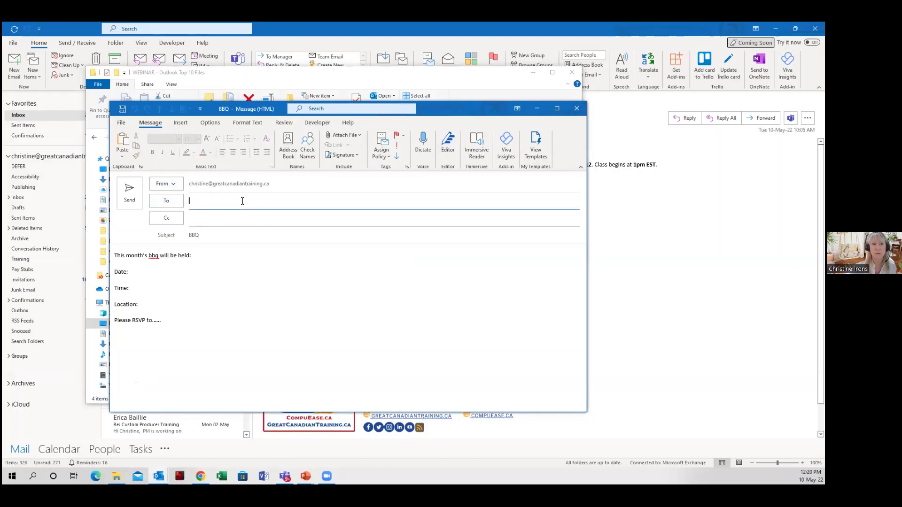
pyautogui.click(141, 271)
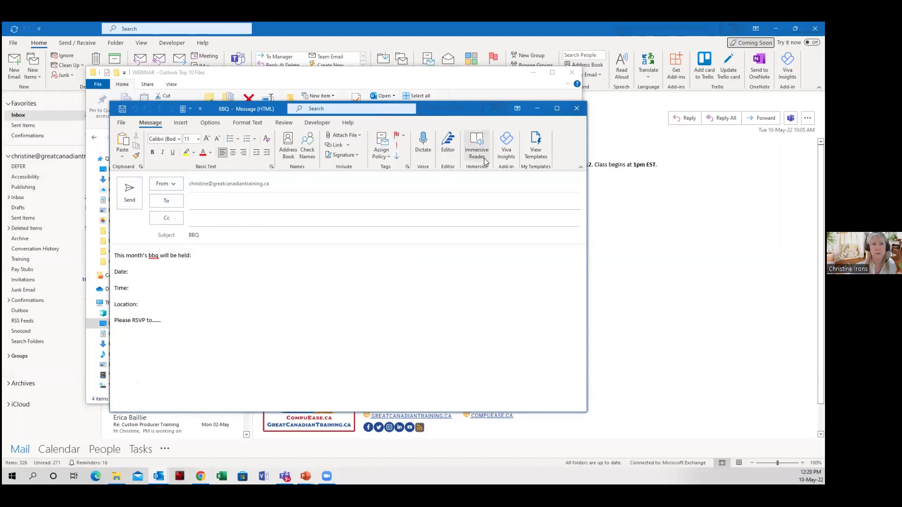
pyautogui.click(576, 111)
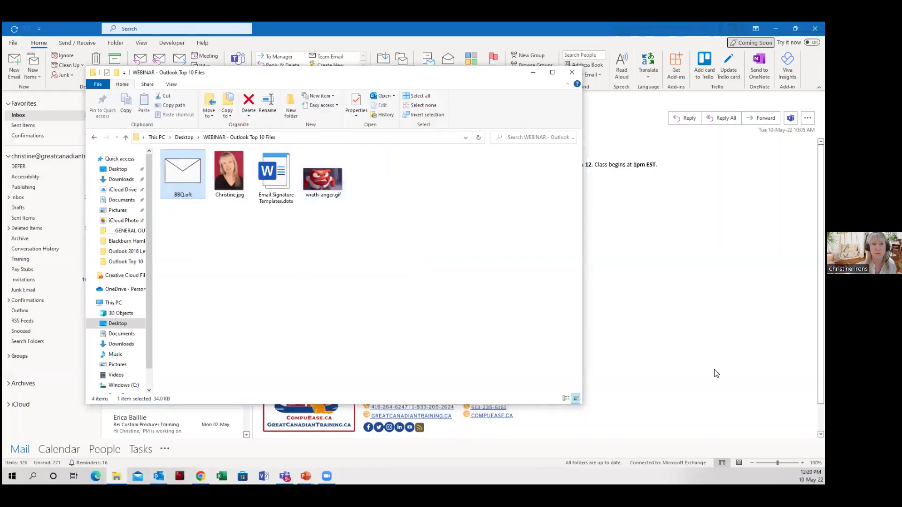
pyautogui.click(709, 320)
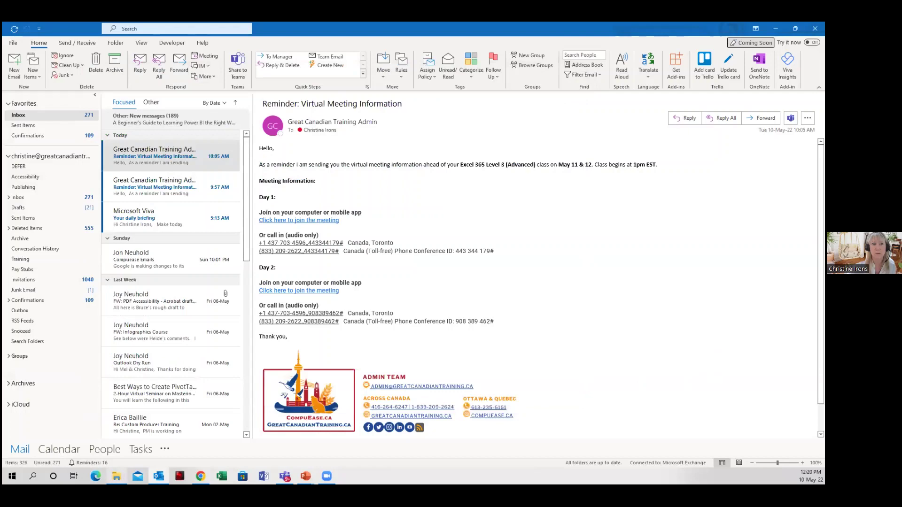
# - Pin BBQ.oft from File Explorer to Outlook on the taskbar and display Outlook's list of pinned items
pyautogui.click(117, 476)
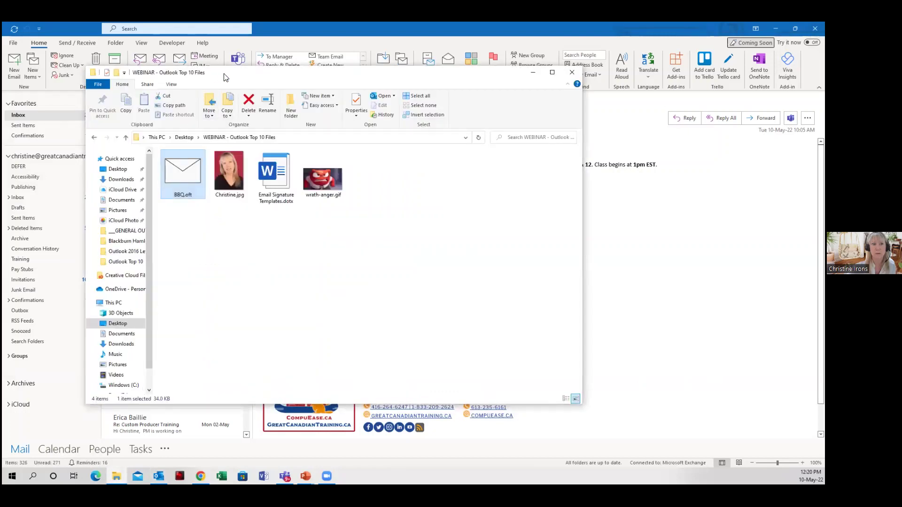
pyautogui.moveTo(224, 77); pyautogui.dragTo(437, 67)
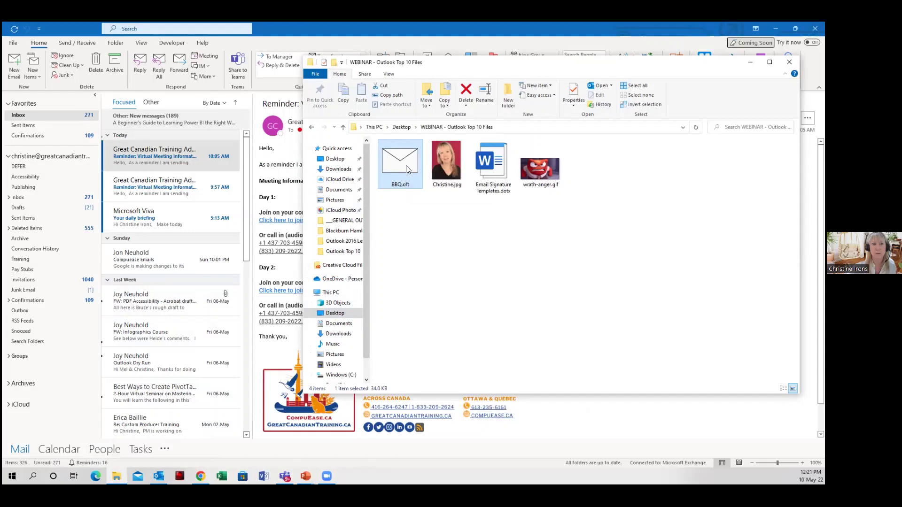
pyautogui.moveTo(405, 165); pyautogui.dragTo(159, 476)
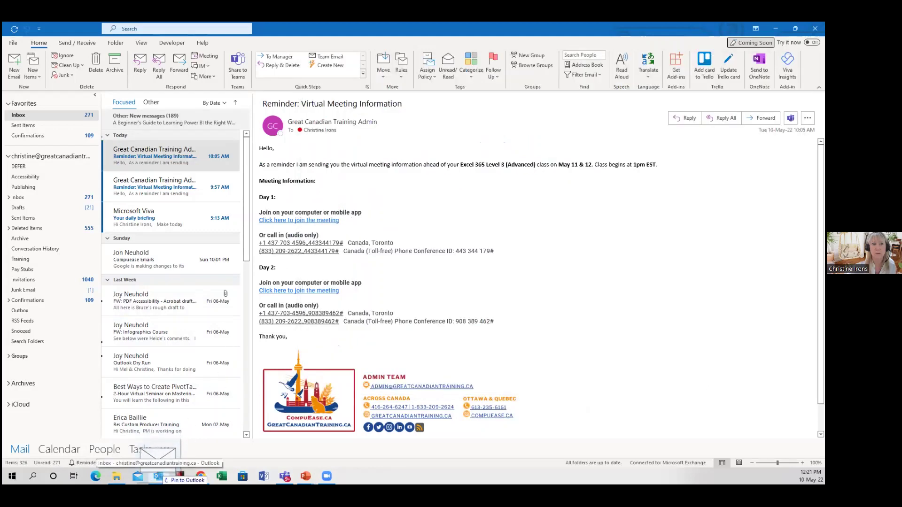
pyautogui.moveTo(159, 476); pyautogui.dragTo(159, 475)
pyautogui.rightClick(159, 476)
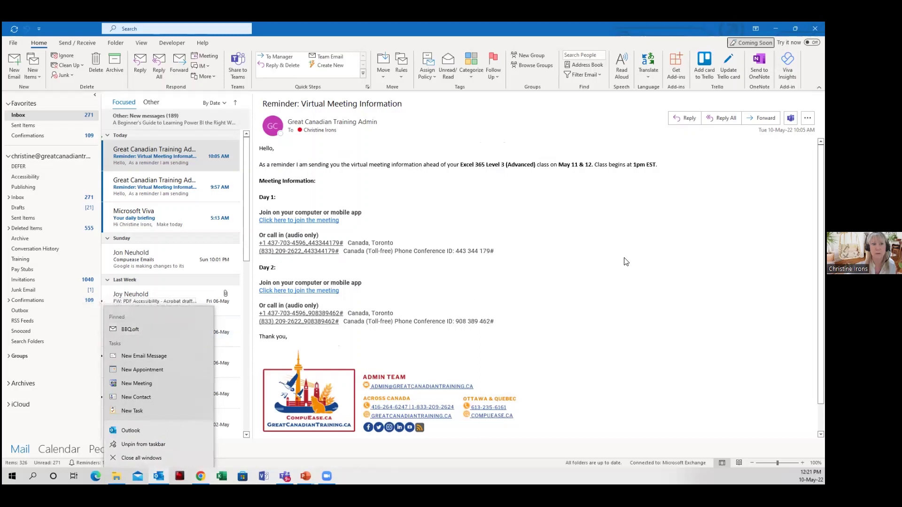
# - Open the pinned BBQ.oft template from Outlook's taskbar shortcut, view the resulting message and close it unedited
pyautogui.click(716, 263)
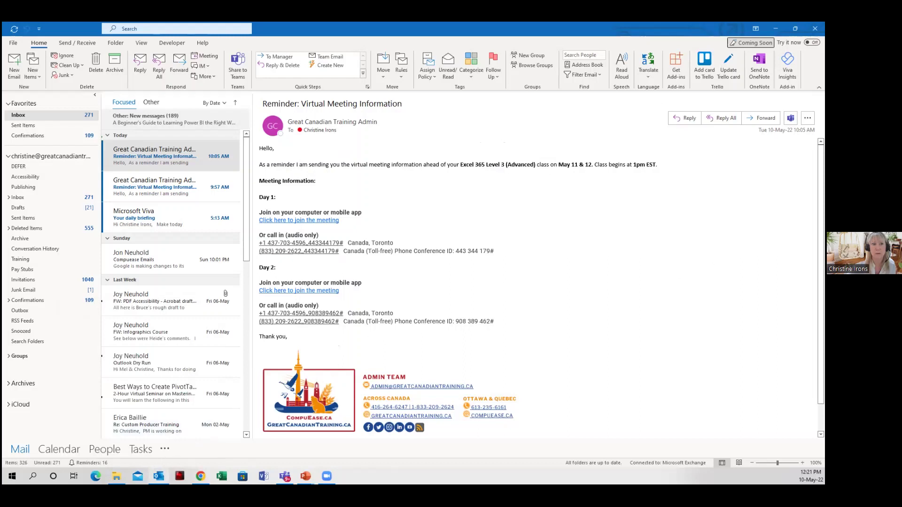
pyautogui.moveTo(158, 476)
pyautogui.rightClick(158, 477)
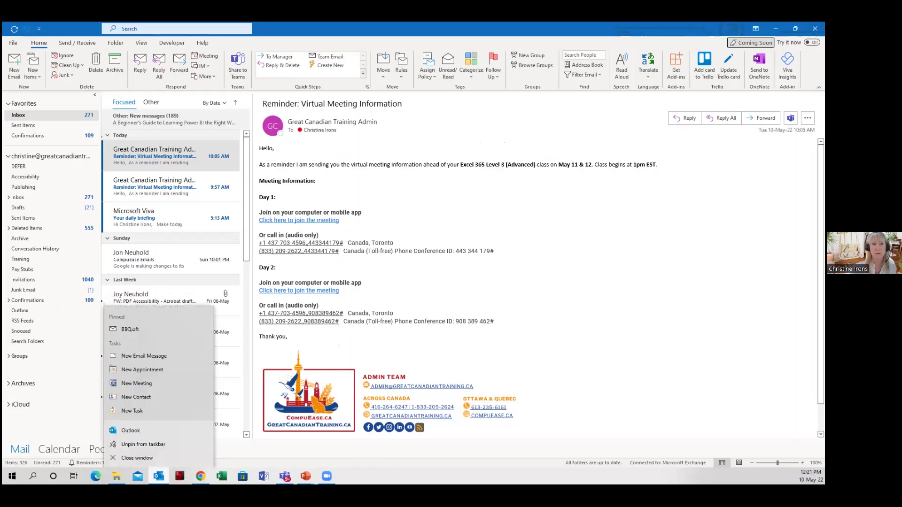
pyautogui.click(130, 329)
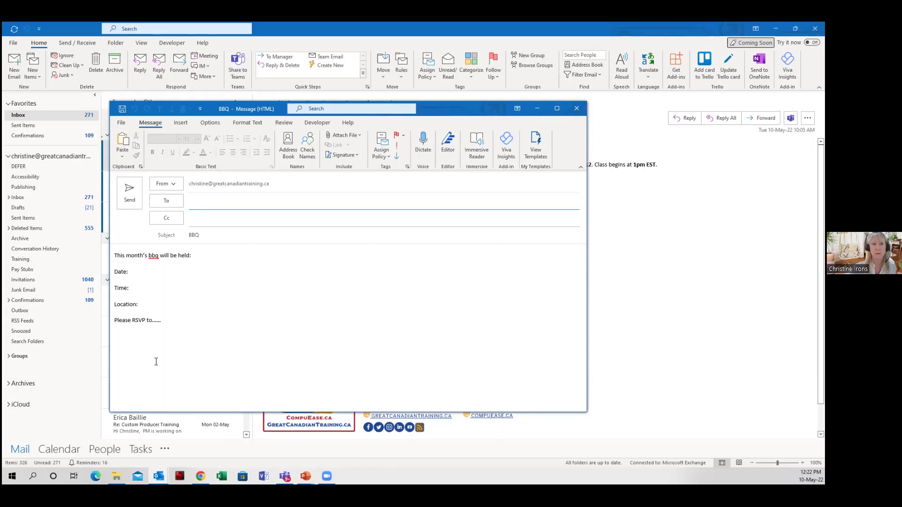
pyautogui.click(579, 111)
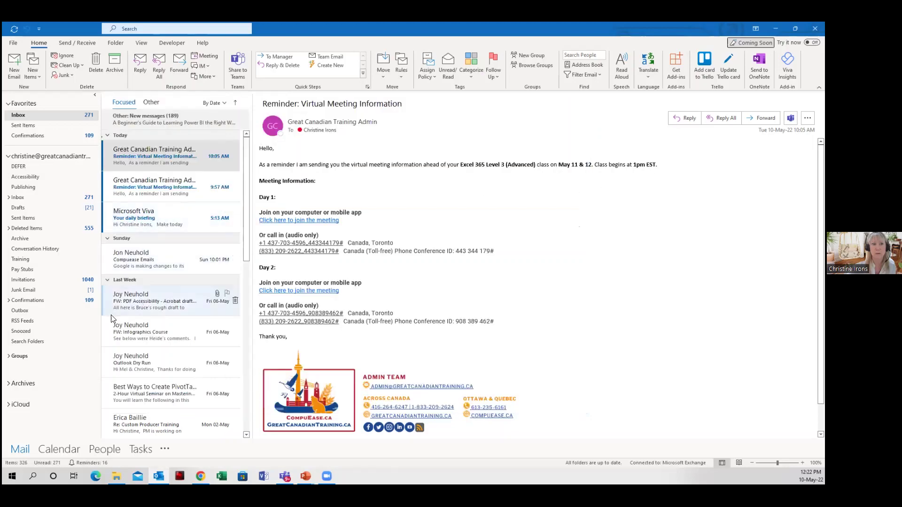
# - Start a reply to the inbox message "FW: PDF Accessibility - Acrobat draft manual"
pyautogui.click(126, 299)
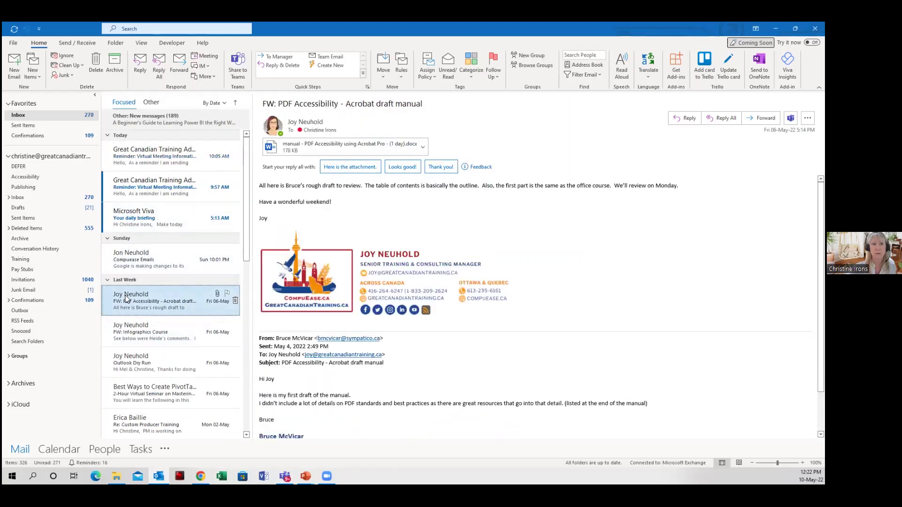
pyautogui.click(139, 65)
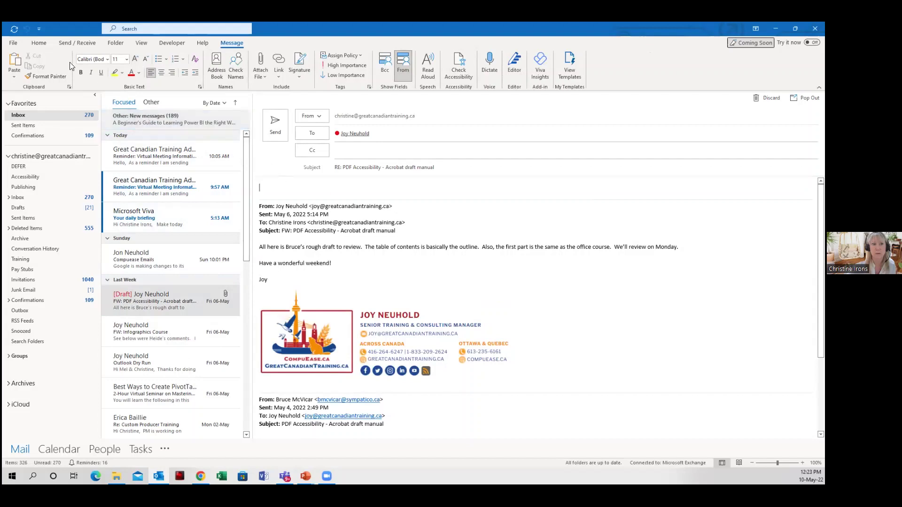
# - From a new email, add a My Templates entry titled "My Template" reading "This is a response to your email." and close the message
pyautogui.click(38, 43)
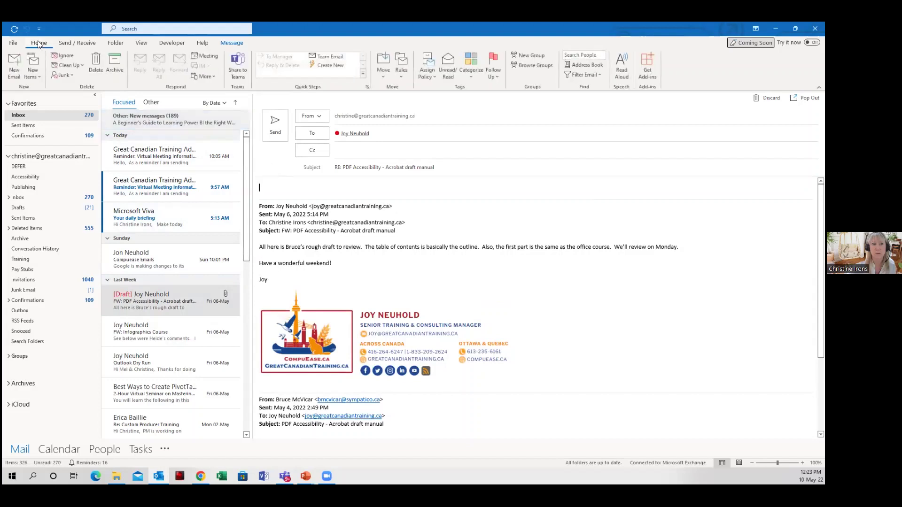
pyautogui.click(15, 65)
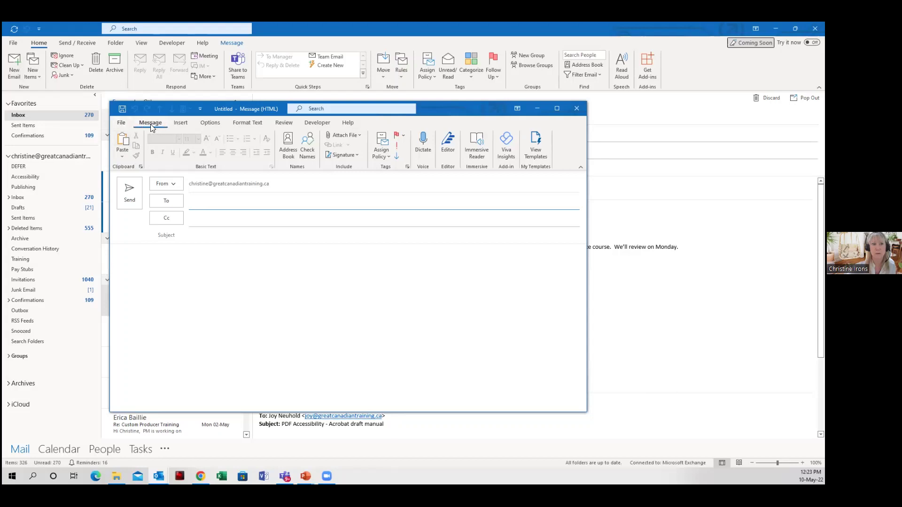
pyautogui.click(532, 157)
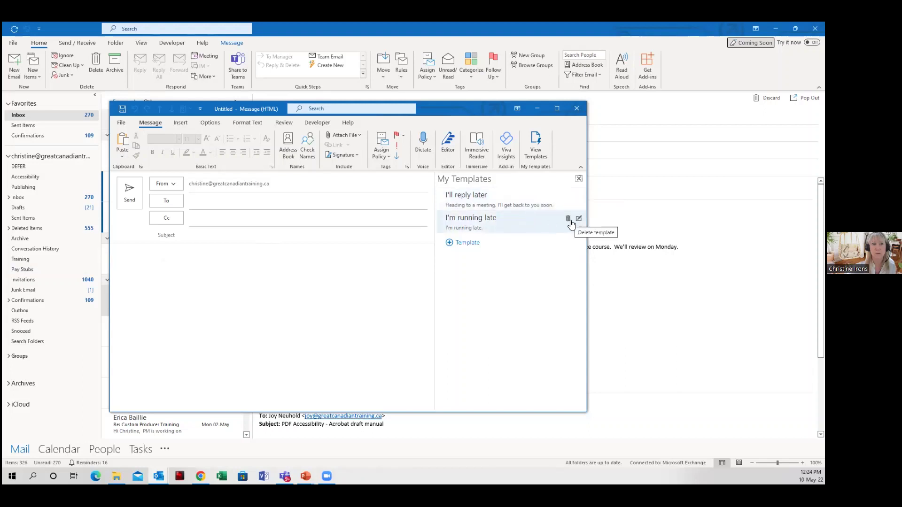
pyautogui.click(462, 244)
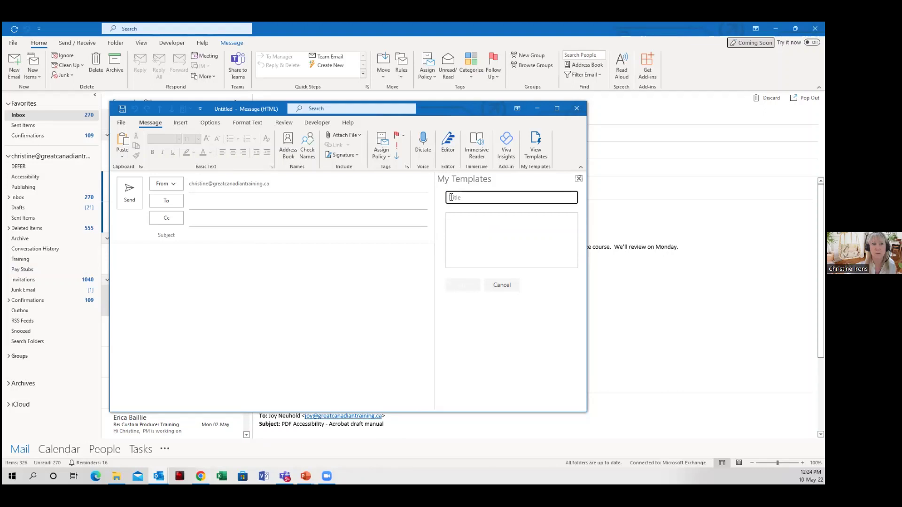
pyautogui.write('My Template')
pyautogui.click(476, 225)
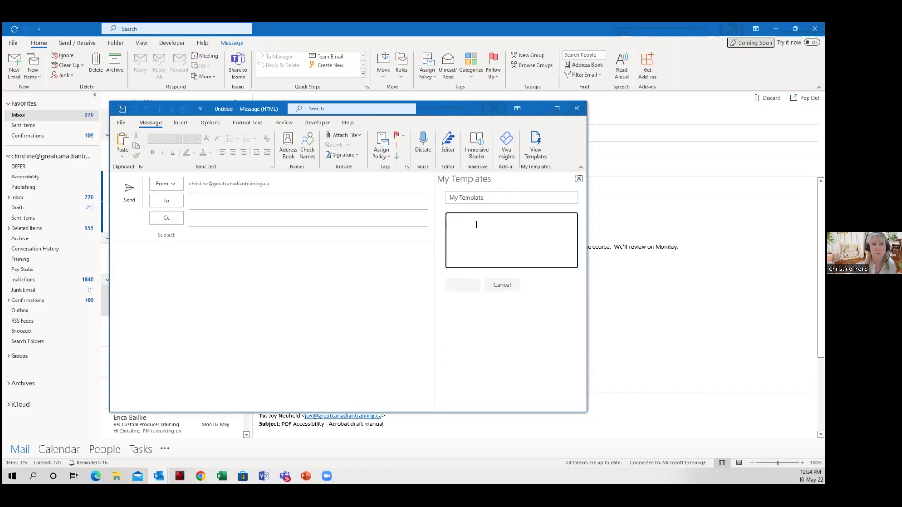
pyautogui.write('Thi')
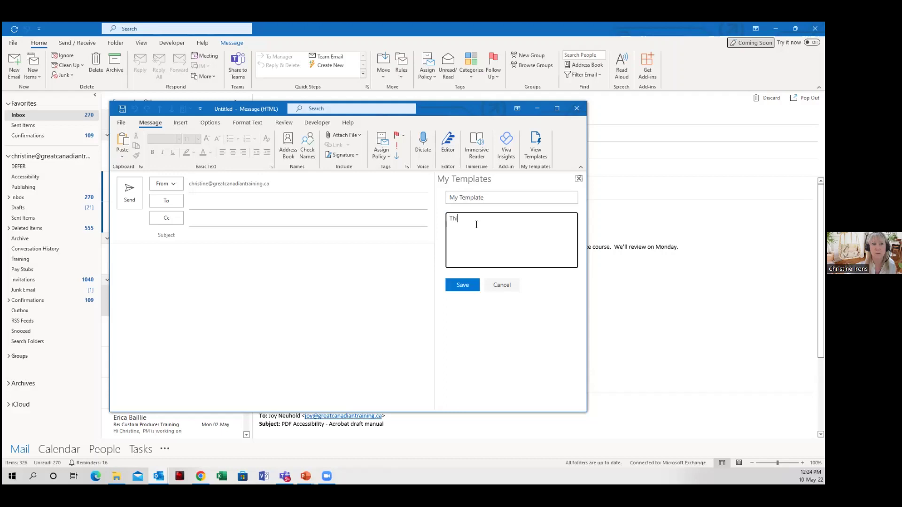
pyautogui.write('s is a response to your email.')
pyautogui.click(457, 287)
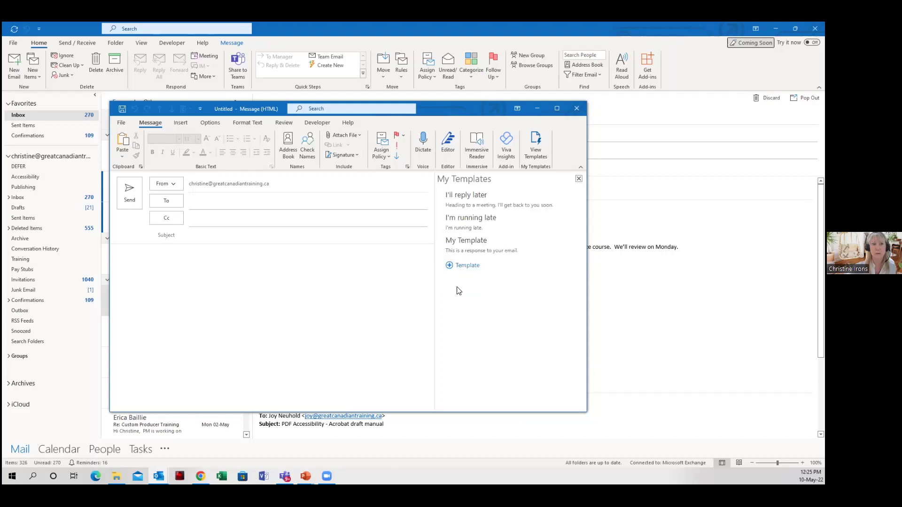
pyautogui.moveTo(472, 248)
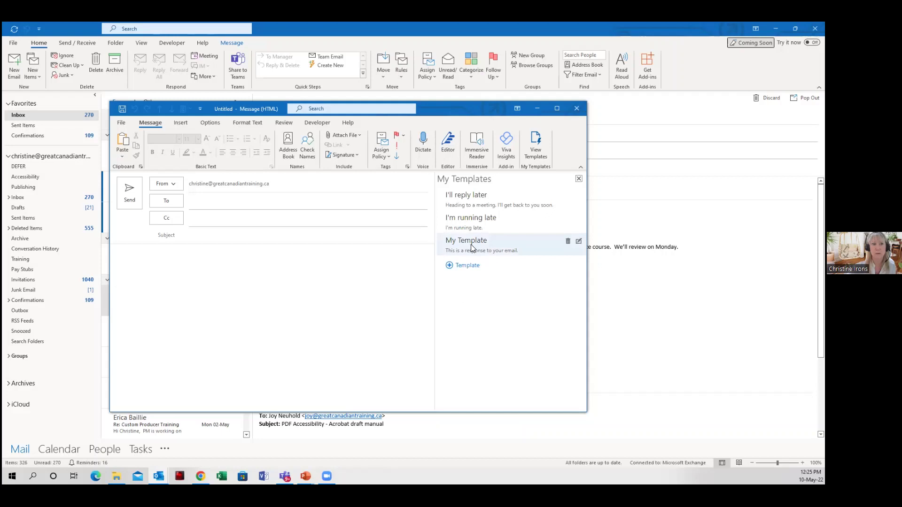
pyautogui.click(576, 108)
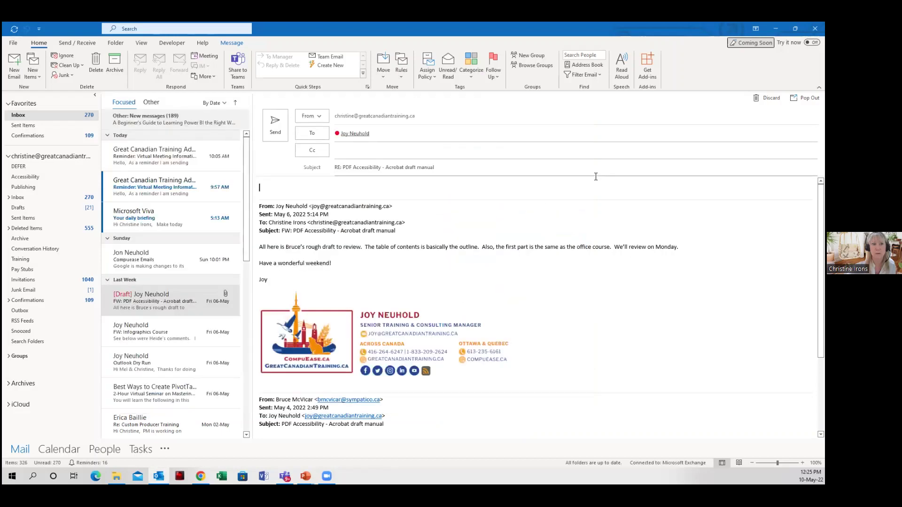
# - Insert "My Template" into a new email's body and close the message without saving
pyautogui.click(12, 71)
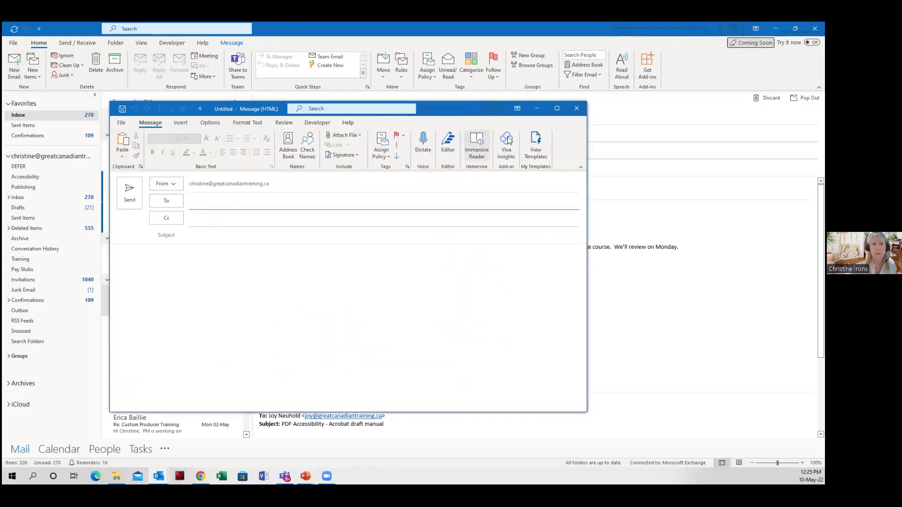
pyautogui.click(539, 151)
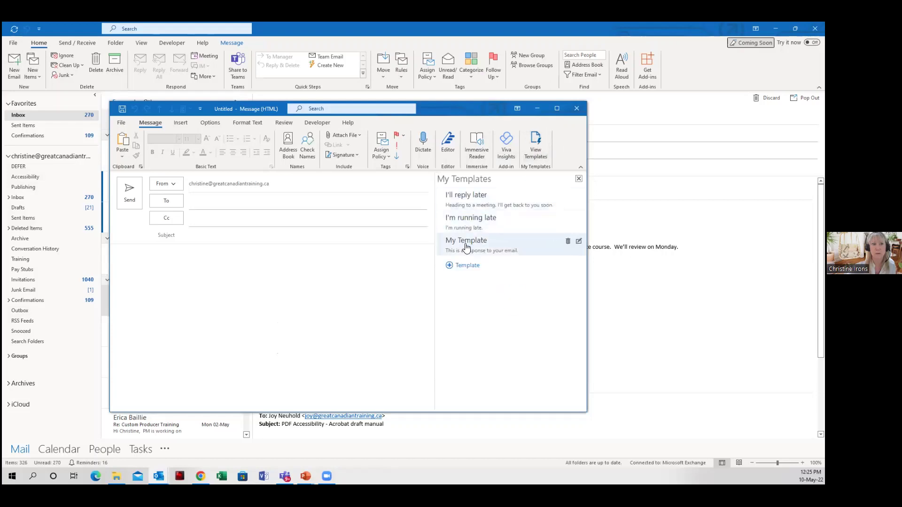
pyautogui.click(465, 247)
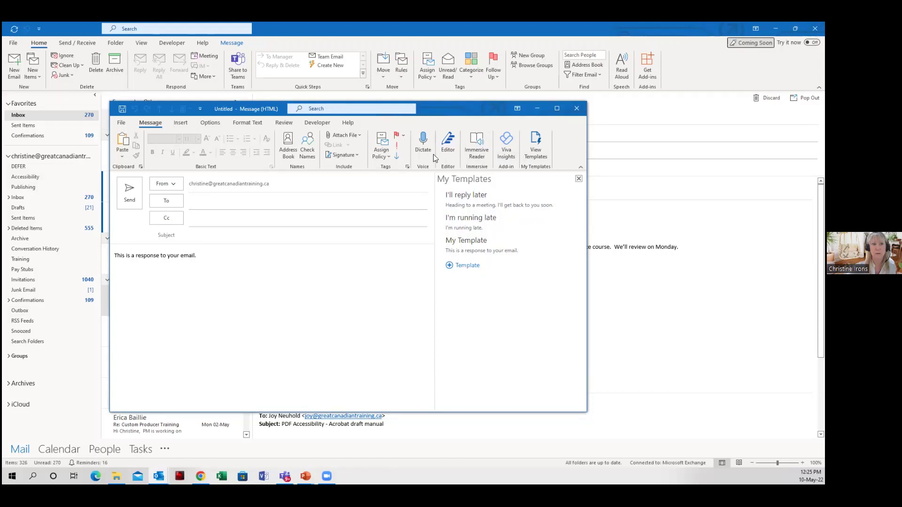
pyautogui.click(577, 108)
pyautogui.click(411, 274)
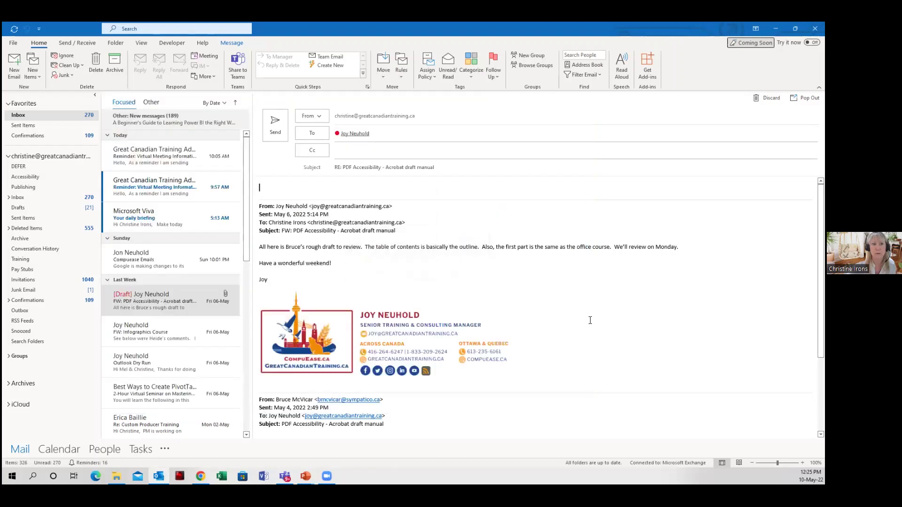
# - Replace the draft reply to the PDF Accessibility message with a fresh one and check the My Templates list from it
pyautogui.click(155, 308)
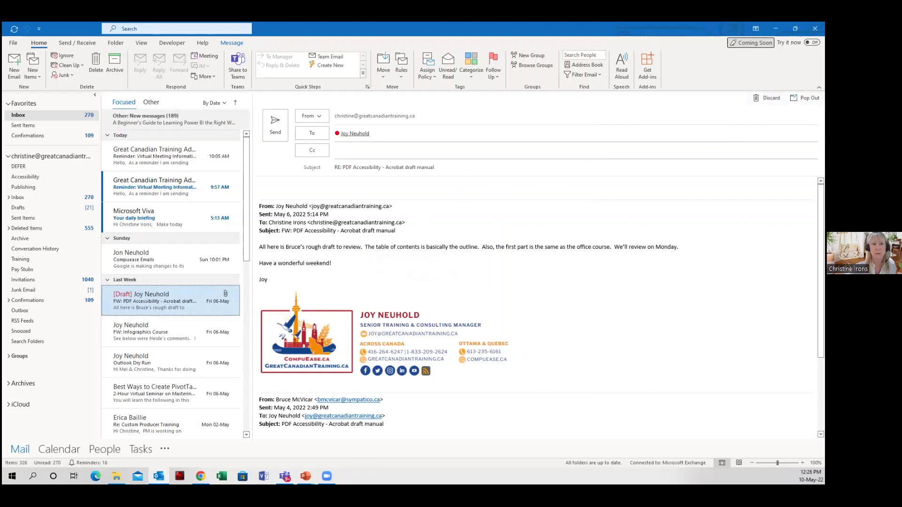
pyautogui.click(768, 98)
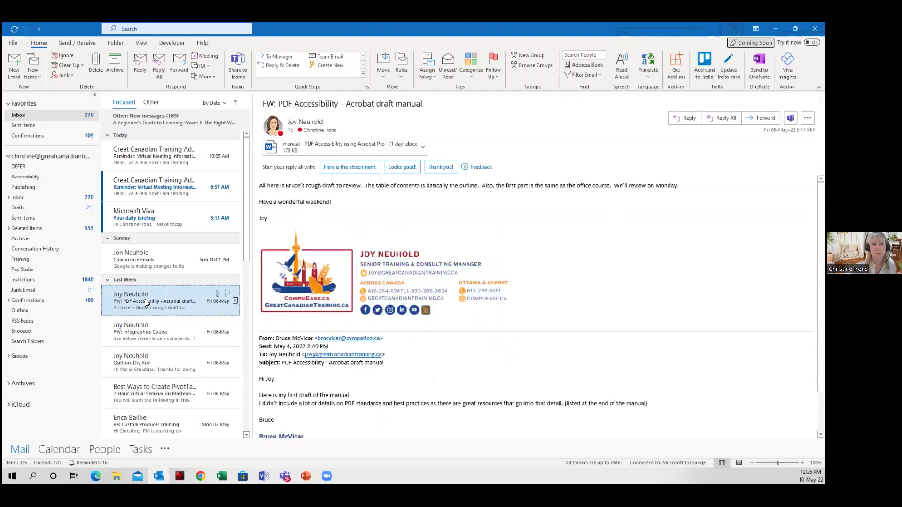
pyautogui.click(684, 118)
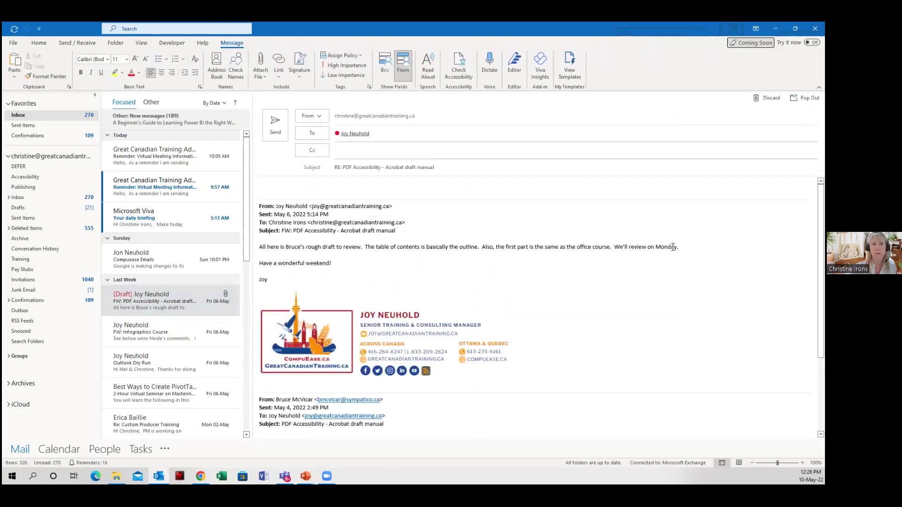
pyautogui.click(569, 65)
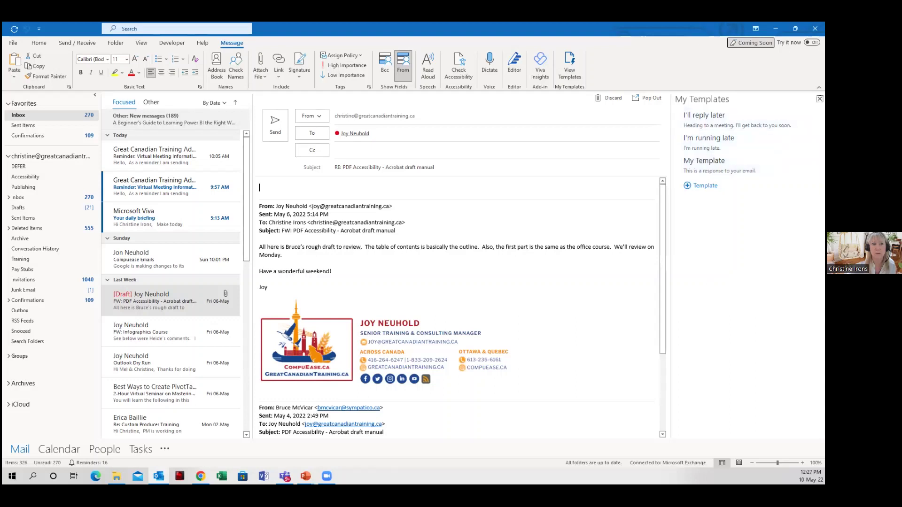
pyautogui.click(819, 99)
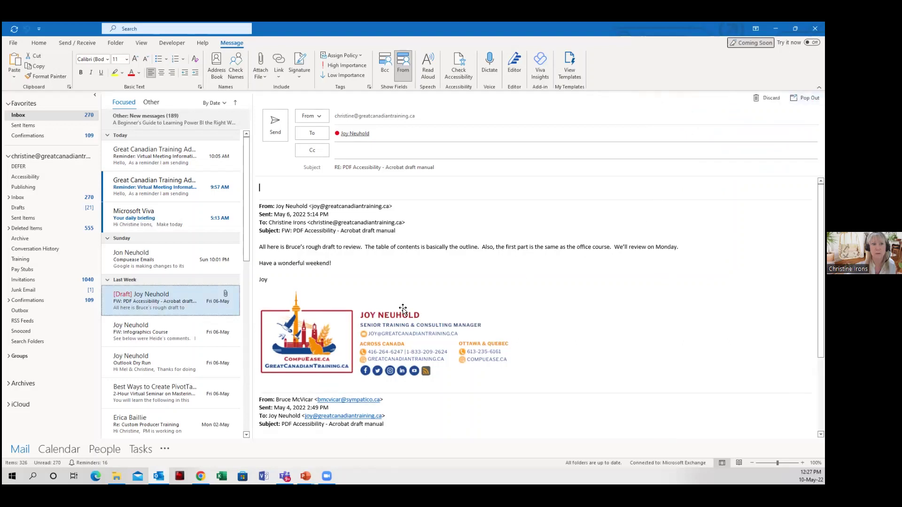
pyautogui.click(419, 279)
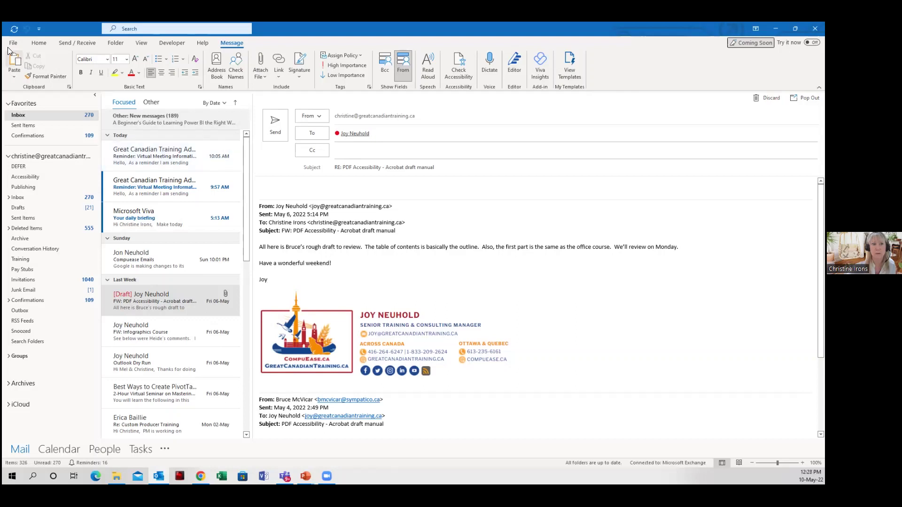
# - Write a new email: "Hi, This is a canned response that you can easily use with Quick Parts. Take care," signed with the sender's first name
pyautogui.click(39, 44)
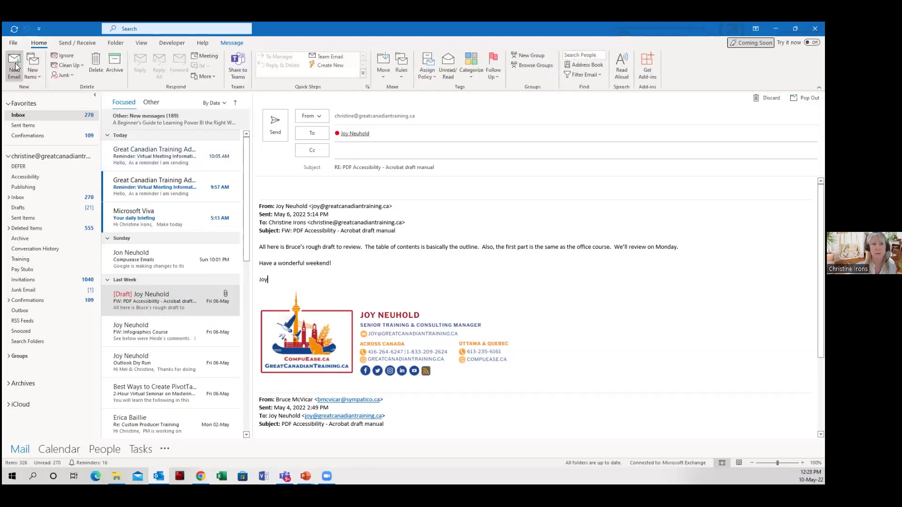
pyautogui.hotkey('ctrl', 'n')
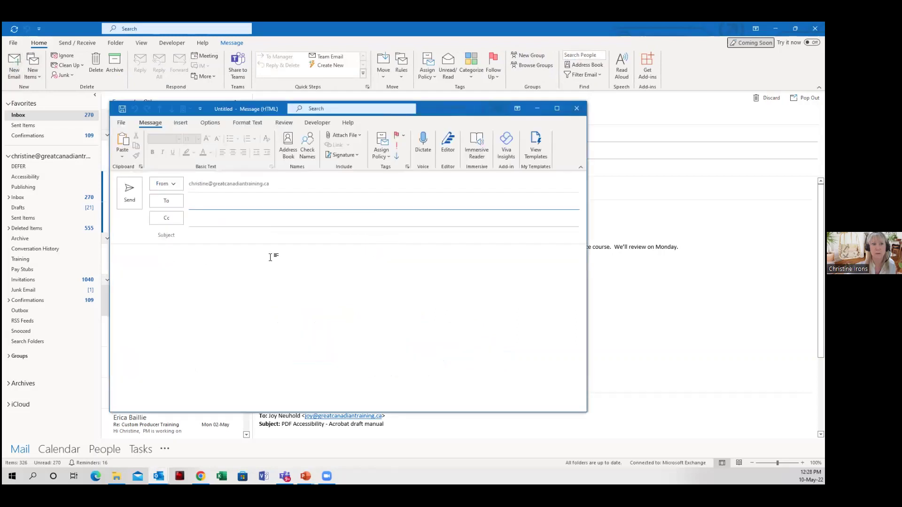
pyautogui.click(188, 265)
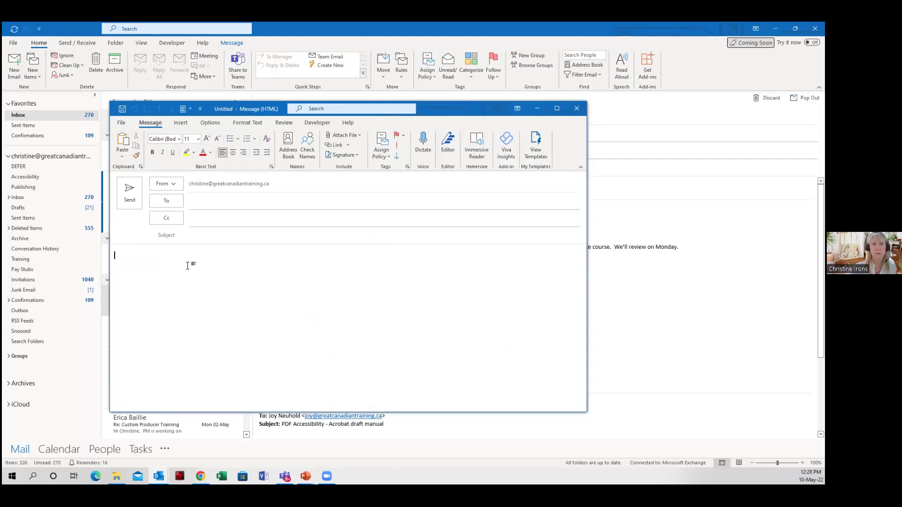
pyautogui.write('Hi,')
pyautogui.press('Return')
pyautogui.write('This is a canned response that you can ea')
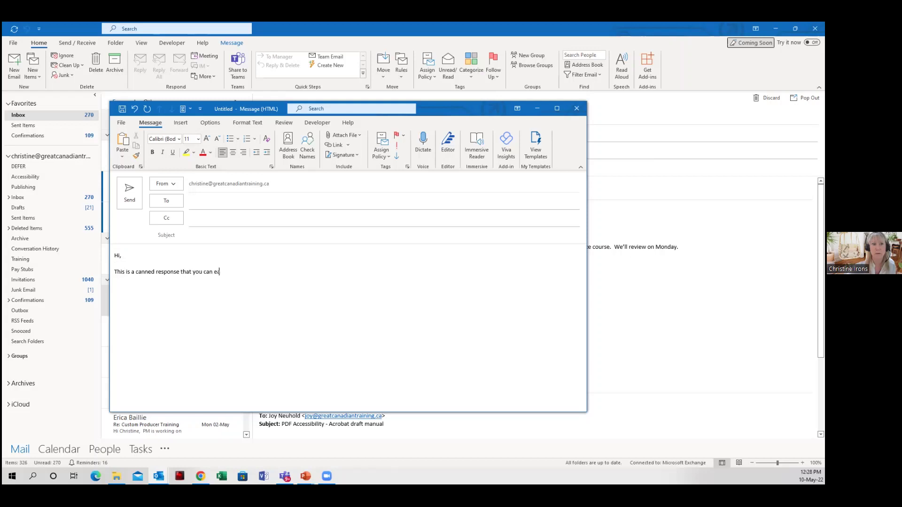
pyautogui.write('sily use w')
pyautogui.write('ith Quick Pa')
pyautogui.write('rts. ')
pyautogui.write('Take ca')
pyautogui.write('re,')
pyautogui.press('Return')
pyautogui.write('Christine')
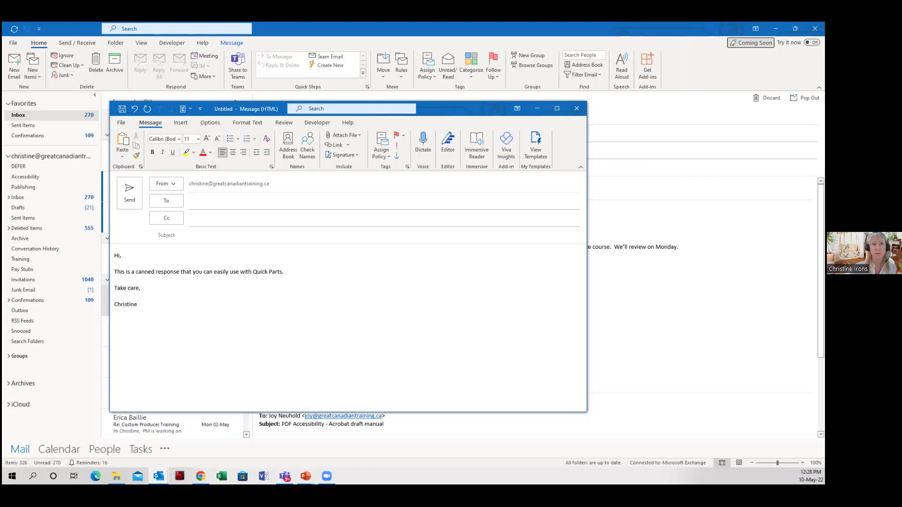
# - Save the whole message text, greeting to signature, to the Quick Part gallery under the name "Test"
pyautogui.moveTo(114, 255); pyautogui.dragTo(146, 309)
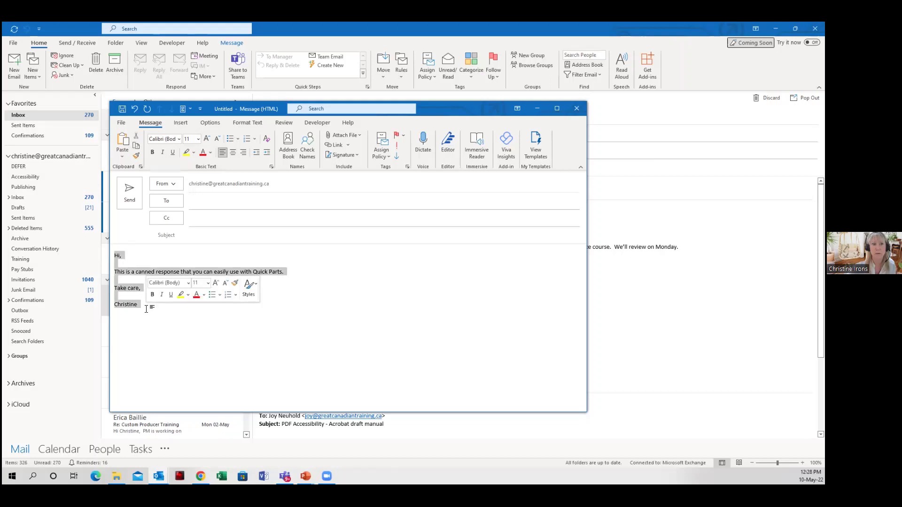
pyautogui.click(184, 124)
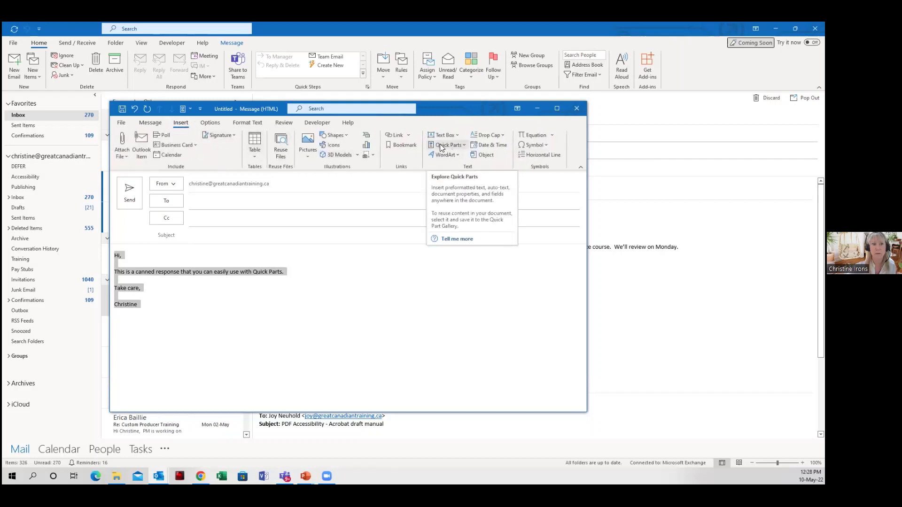
pyautogui.click(454, 144)
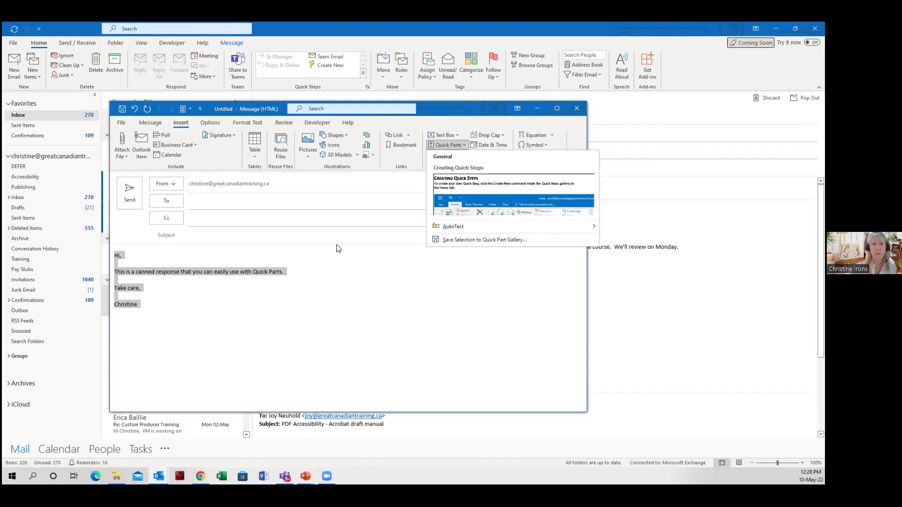
pyautogui.click(454, 240)
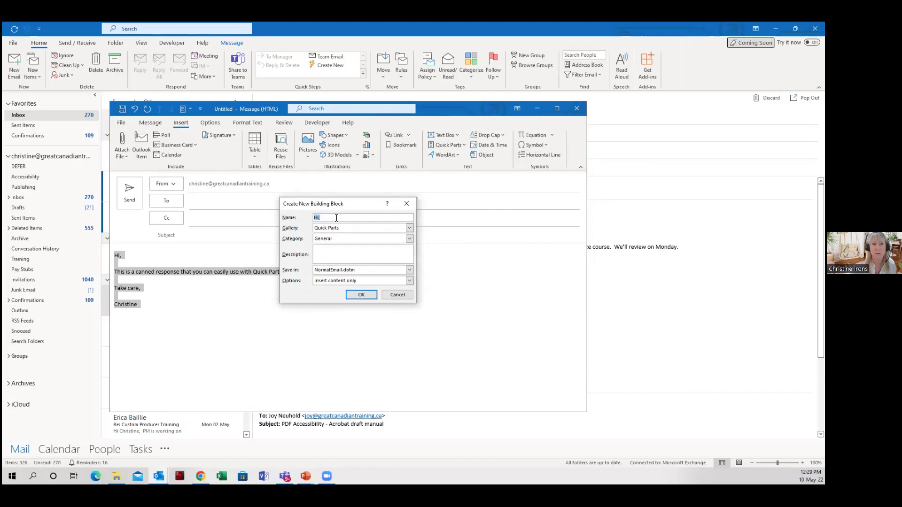
pyautogui.write('Test')
pyautogui.click(354, 297)
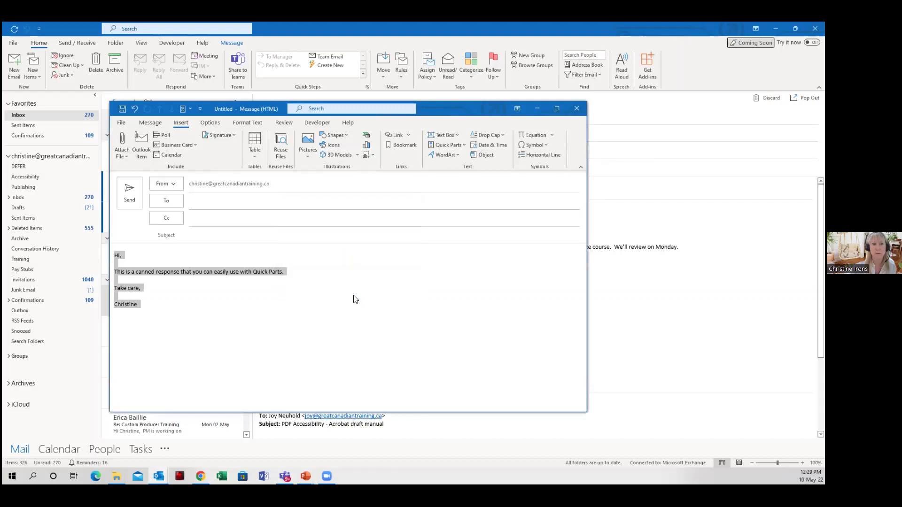
# - Close the canned response message without saving and insert its Quick Part into the body of a new email
pyautogui.click(576, 108)
pyautogui.click(426, 273)
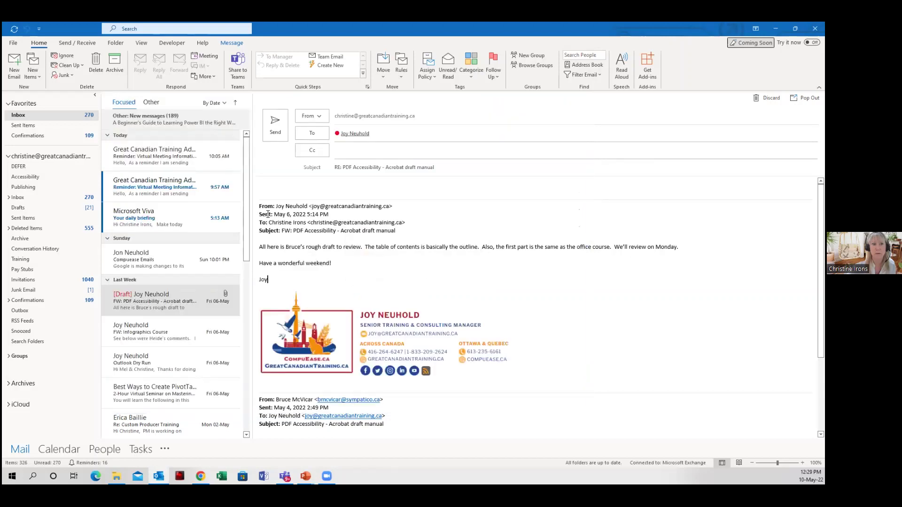
pyautogui.click(11, 68)
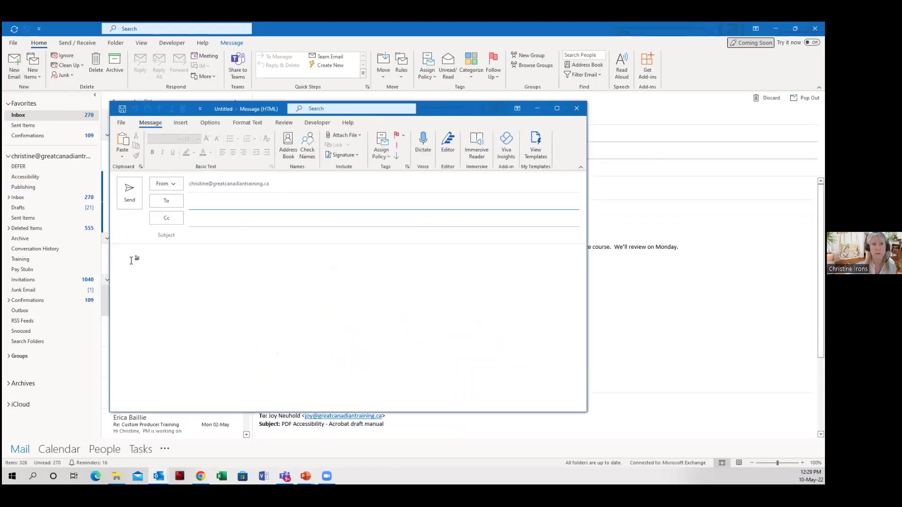
pyautogui.click(131, 260)
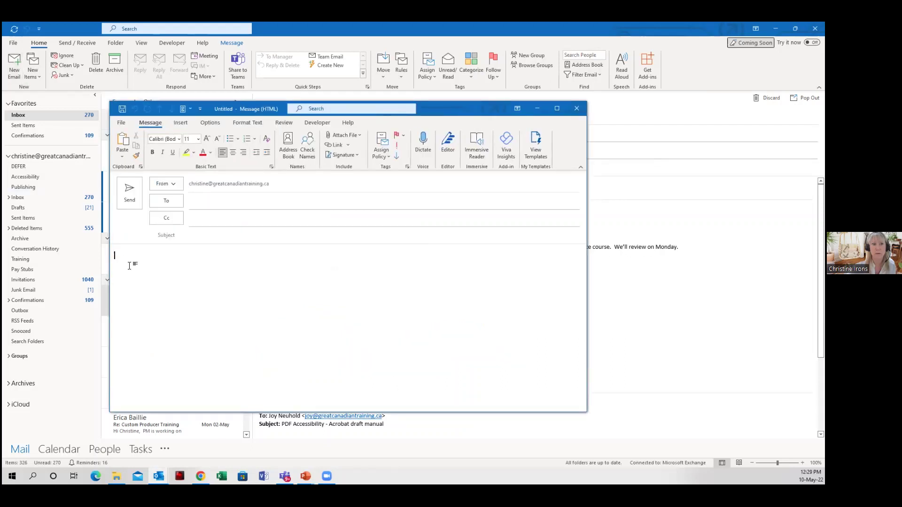
pyautogui.click(181, 124)
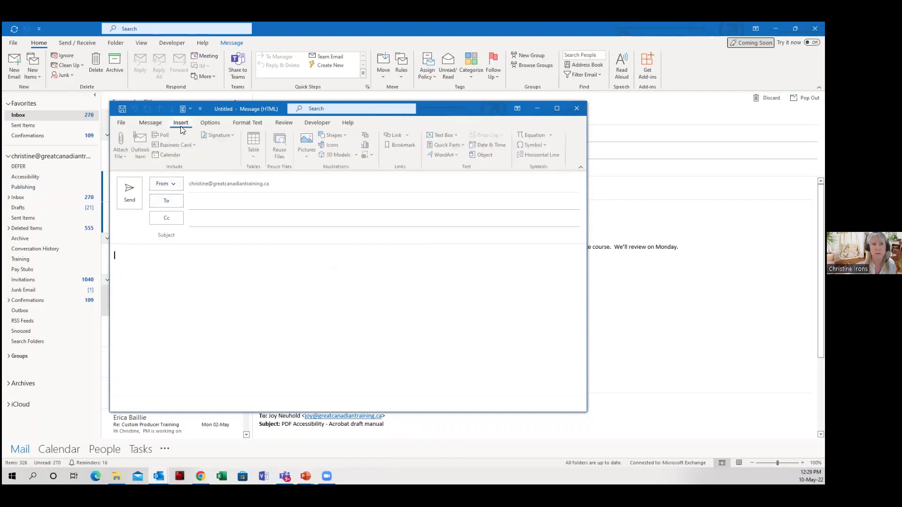
pyautogui.click(461, 144)
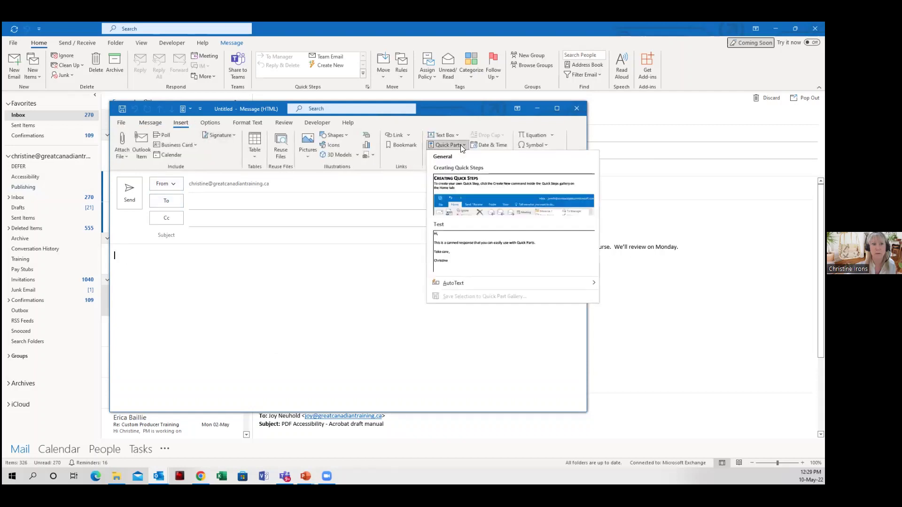
pyautogui.click(462, 258)
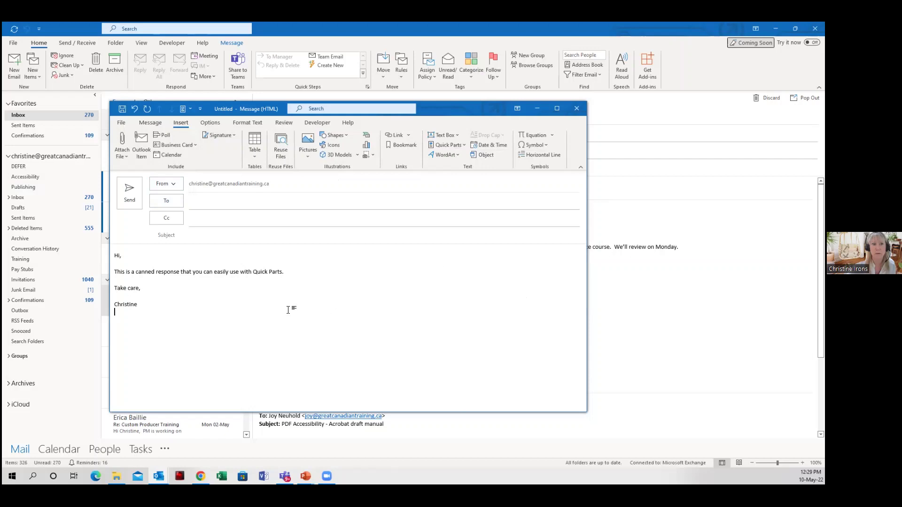
# - Replace the canned response with the "Creating Quick Steps" Quick Part, review it from its heading, and close the message without saving
pyautogui.moveTo(113, 256); pyautogui.dragTo(168, 309)
pyautogui.press('Delete')
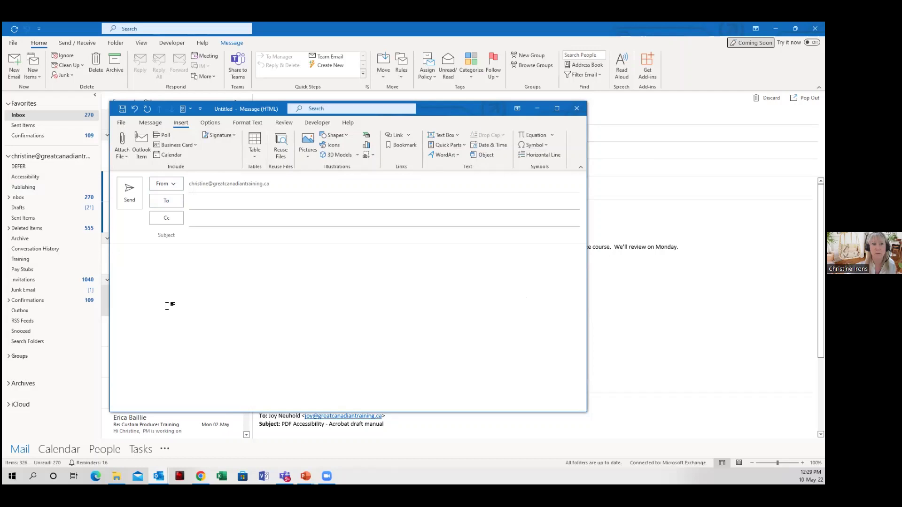
pyautogui.click(167, 306)
pyautogui.click(455, 147)
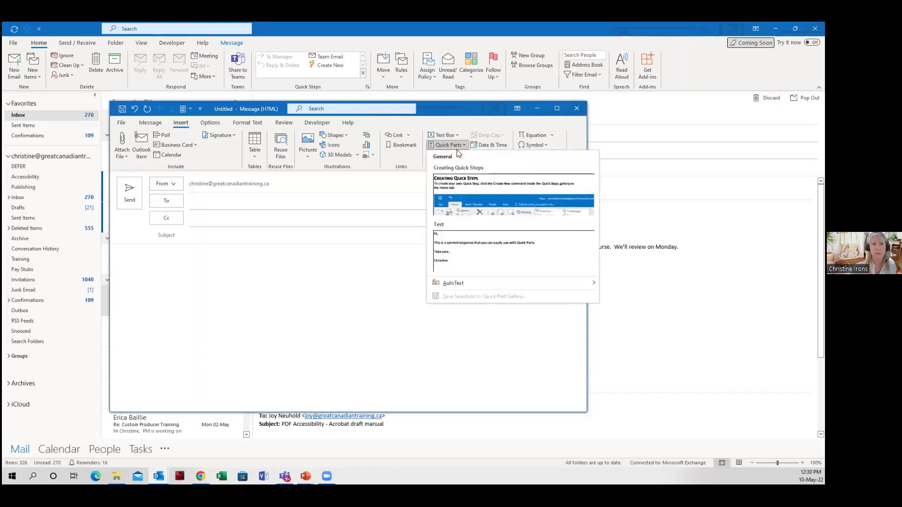
pyautogui.click(465, 187)
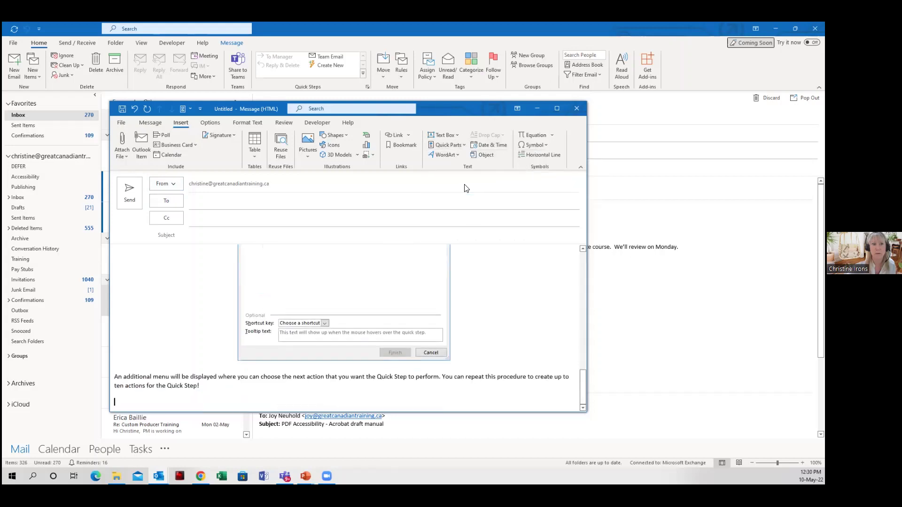
pyautogui.scroll(5, 375, 308)
pyautogui.scroll(8, 376, 309)
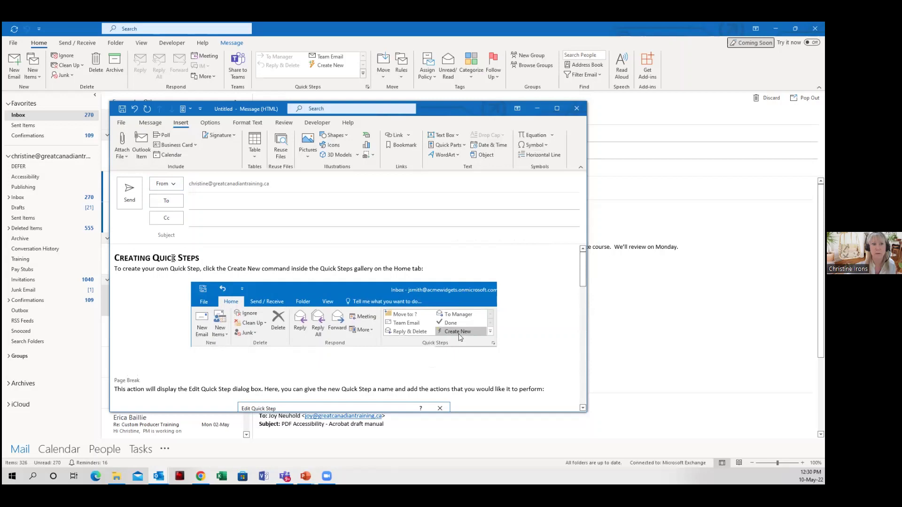
pyautogui.click(219, 260)
pyautogui.click(576, 109)
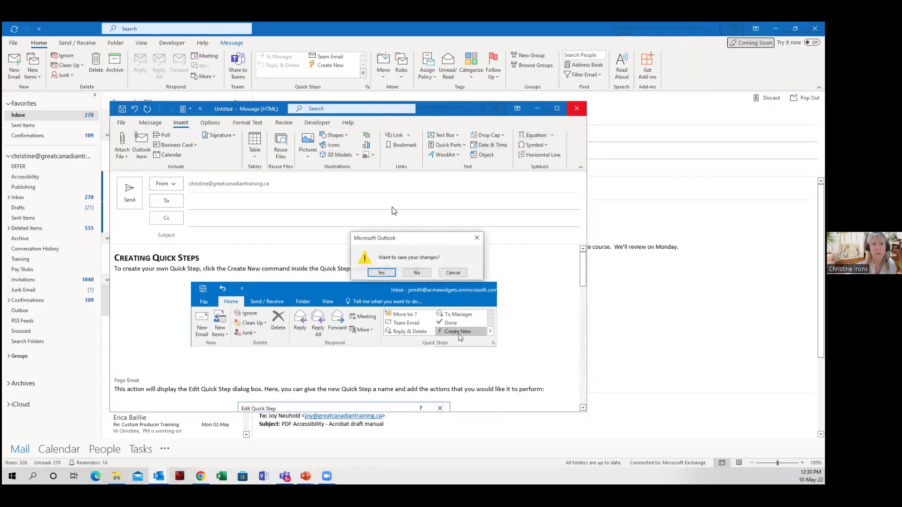
pyautogui.click(416, 273)
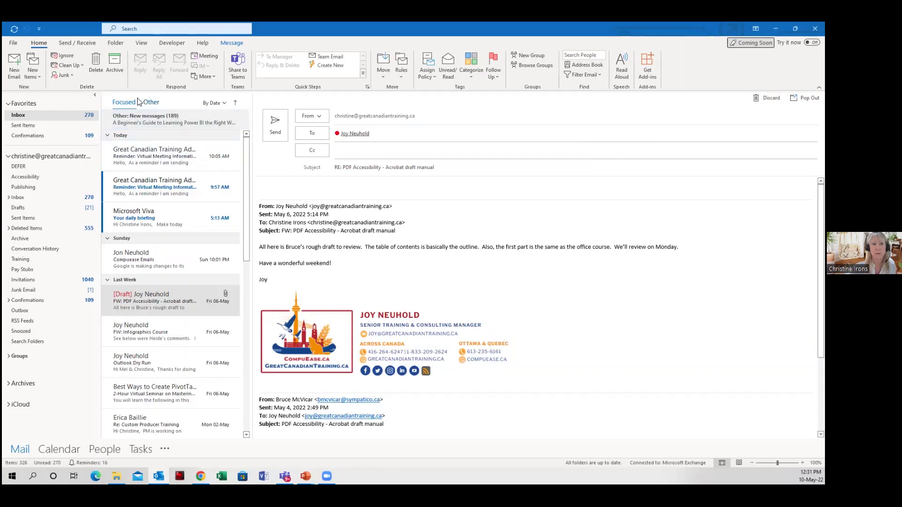
# - From a new email, create an e-mail signature named with the sender's first name followed by "Fancy Signature"
pyautogui.click(12, 71)
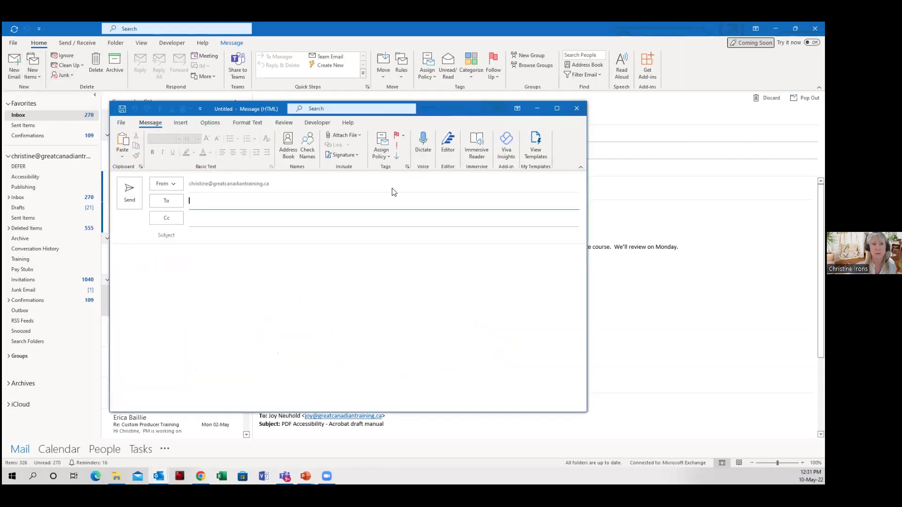
pyautogui.click(270, 270)
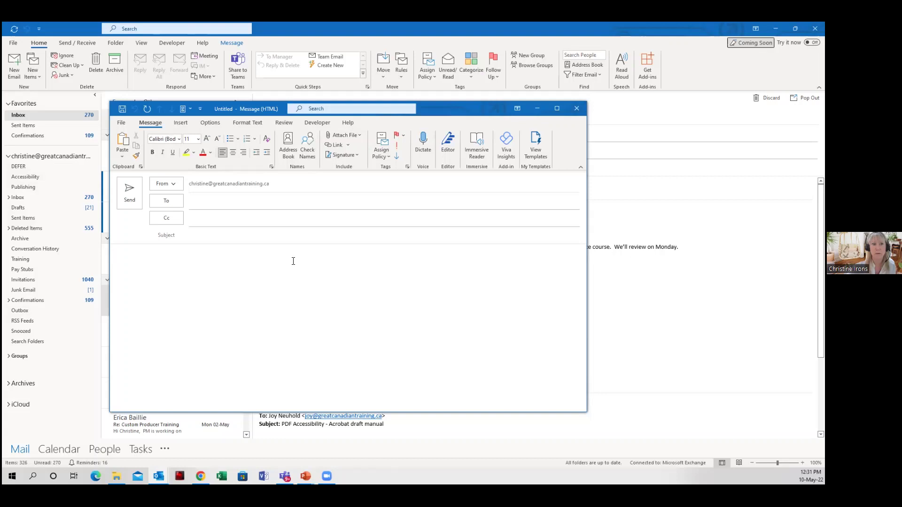
pyautogui.click(342, 155)
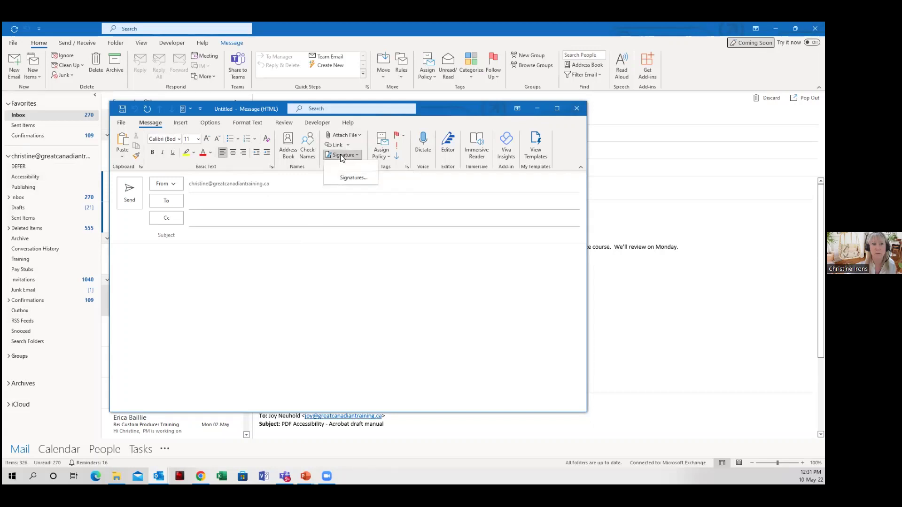
pyautogui.click(348, 178)
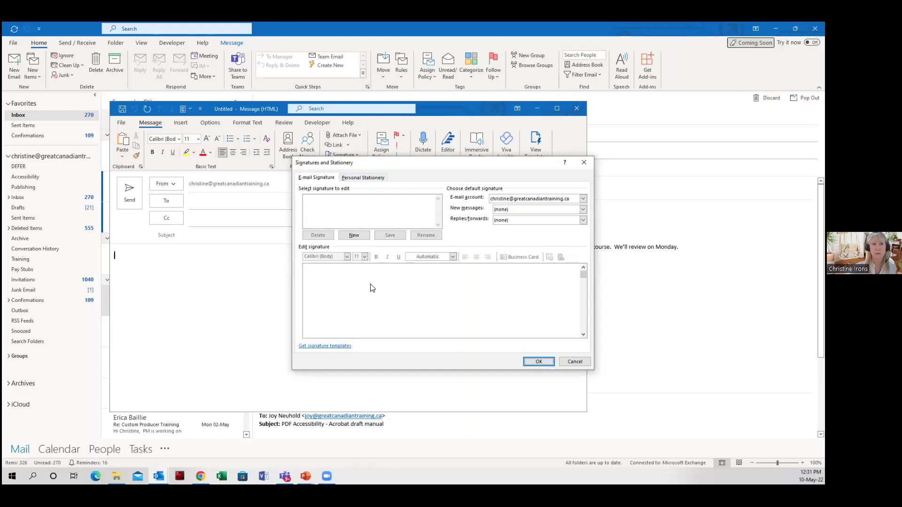
pyautogui.click(360, 237)
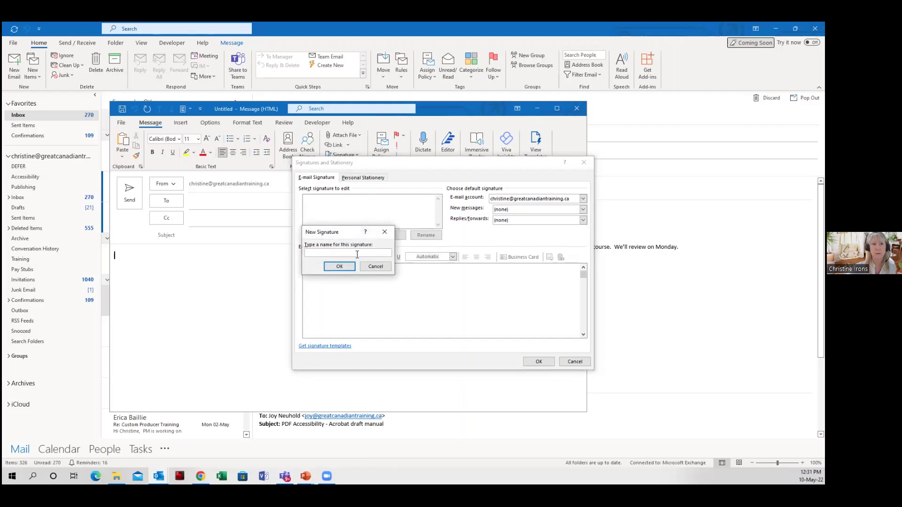
pyautogui.write("Christine's Fancy Signature")
pyautogui.click(340, 266)
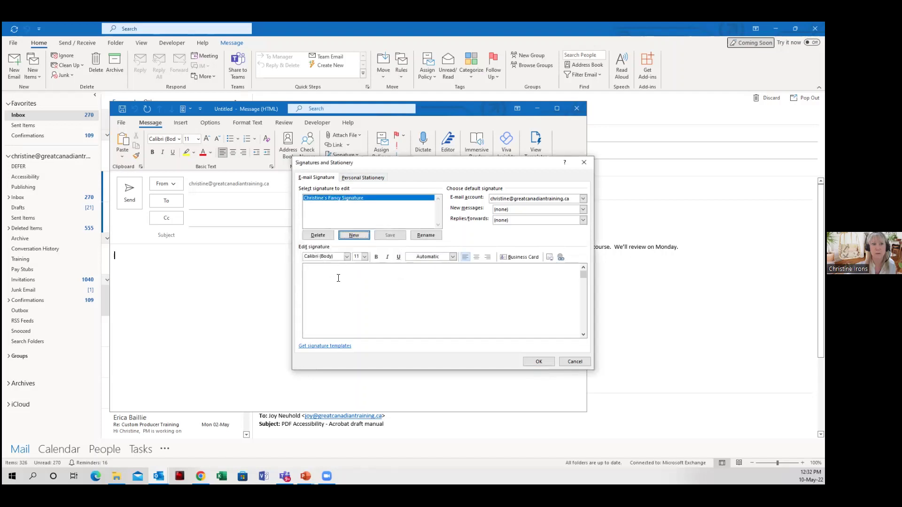
# - Get Microsoft's "Email signature gallery" template from the signature templates page and open the downloaded file in Word
pyautogui.click(338, 277)
pyautogui.click(337, 346)
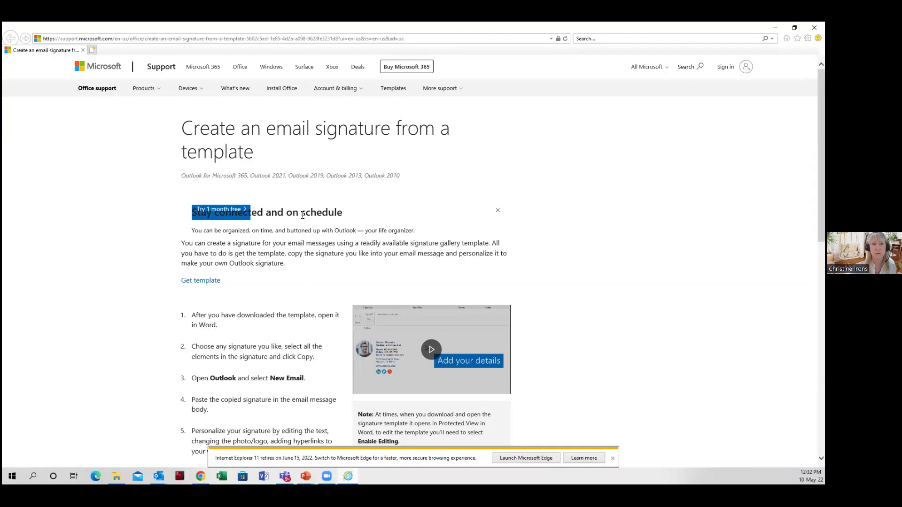
pyautogui.click(197, 280)
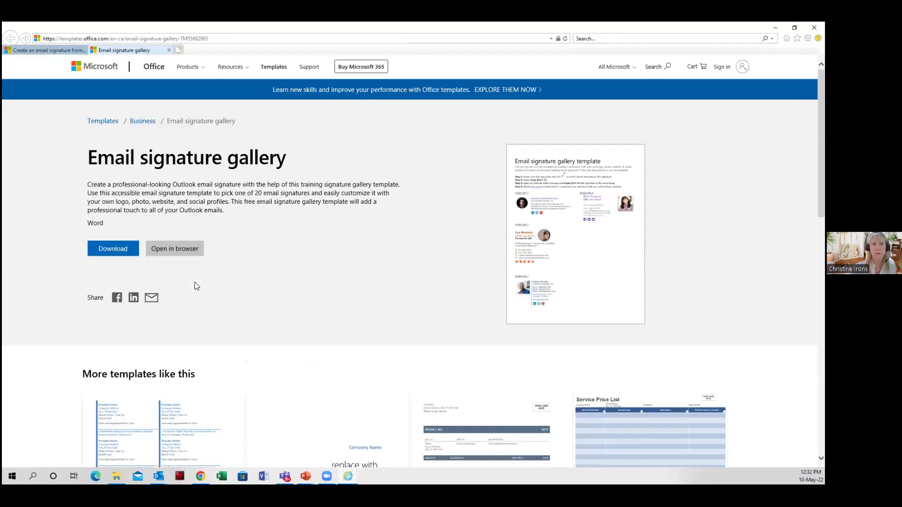
pyautogui.click(119, 252)
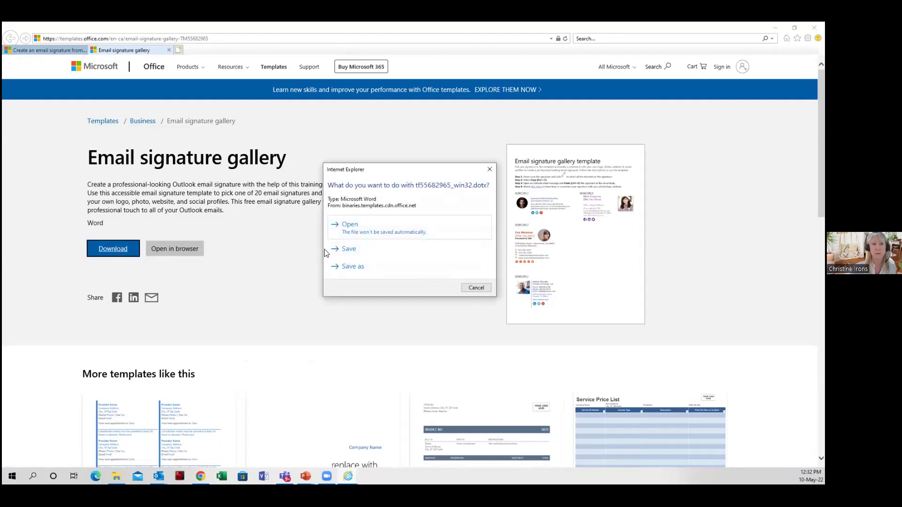
pyautogui.click(355, 225)
pyautogui.click(452, 287)
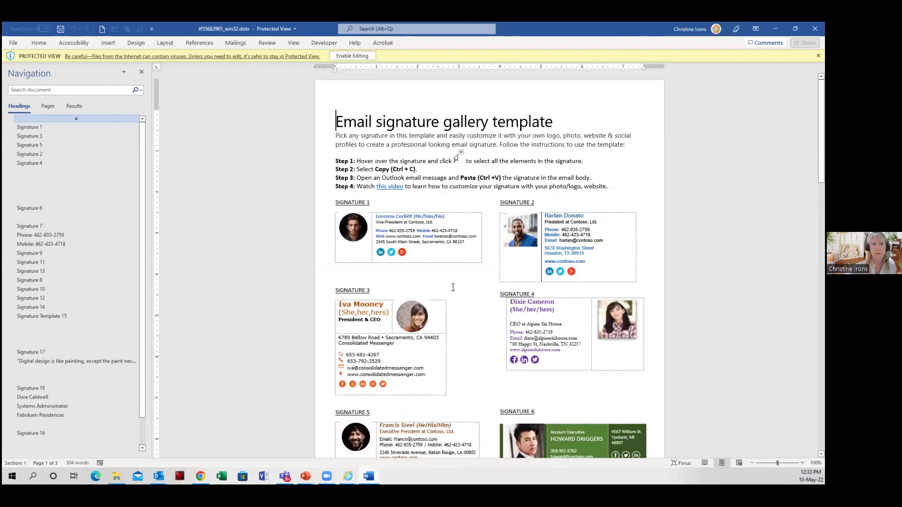
# - Look through the signature designs in the gallery template and compare their layouts
pyautogui.scroll(-2, 488, 277)
pyautogui.scroll(-1, 488, 277)
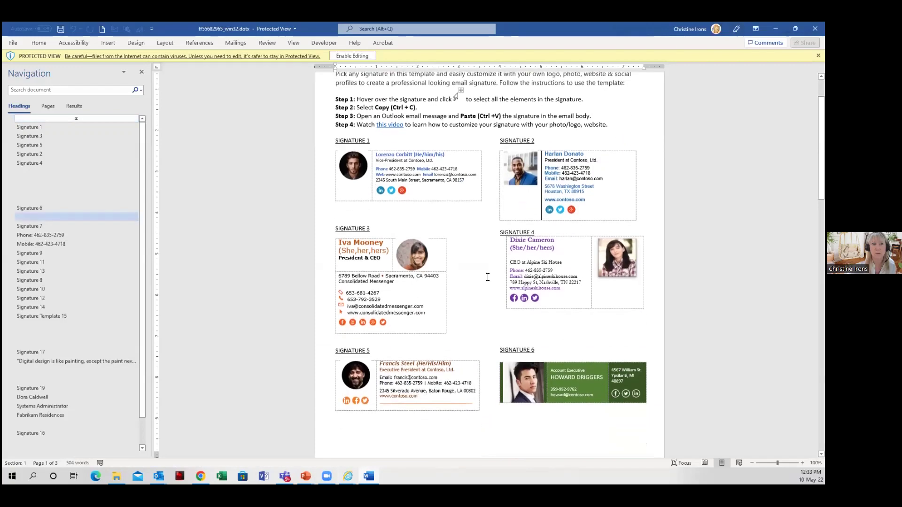
pyautogui.scroll(-10, 487, 277)
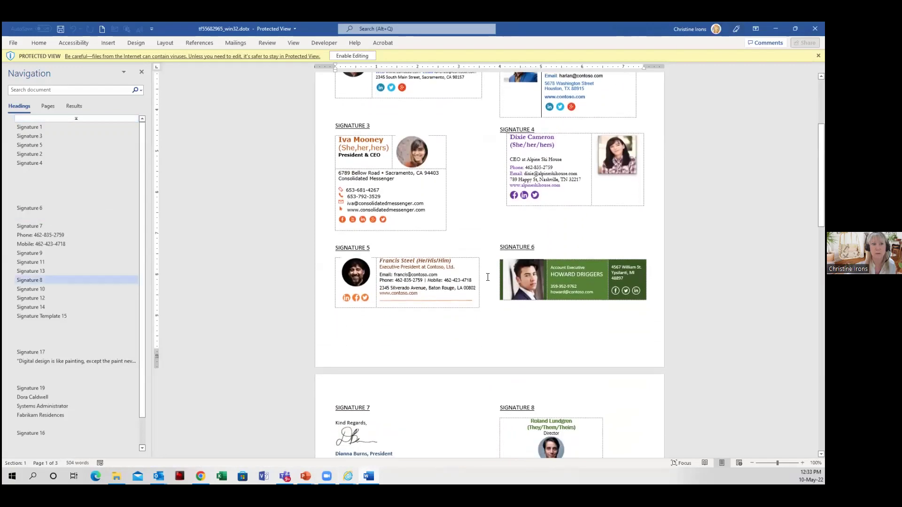
pyautogui.scroll(-11, 487, 277)
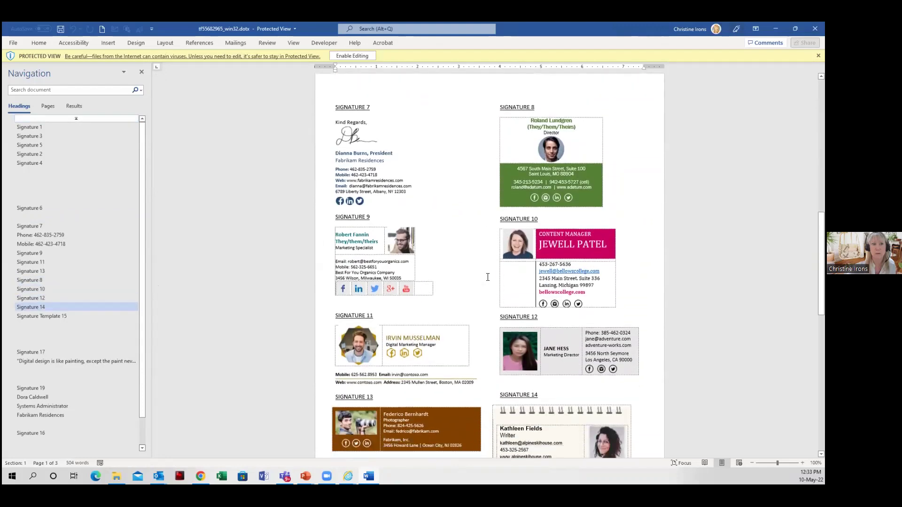
pyautogui.scroll(-6, 487, 277)
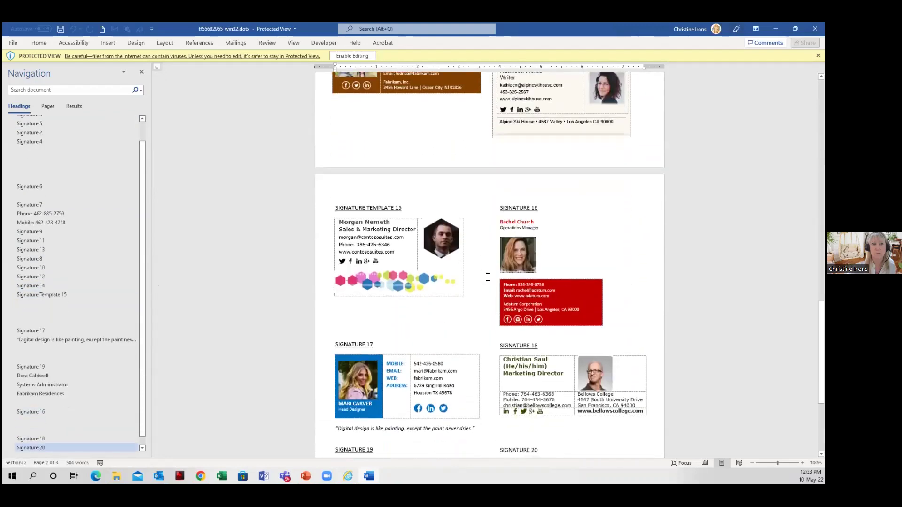
pyautogui.scroll(10, 487, 277)
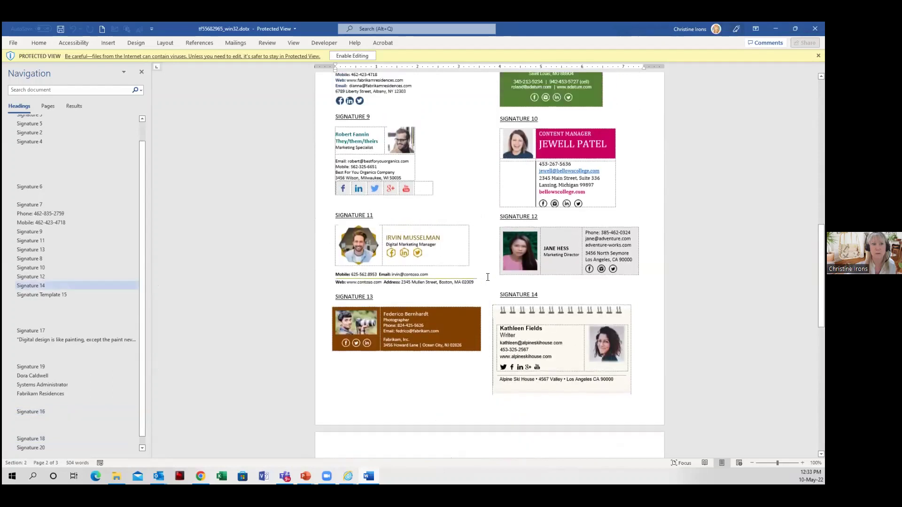
pyautogui.scroll(5, 487, 278)
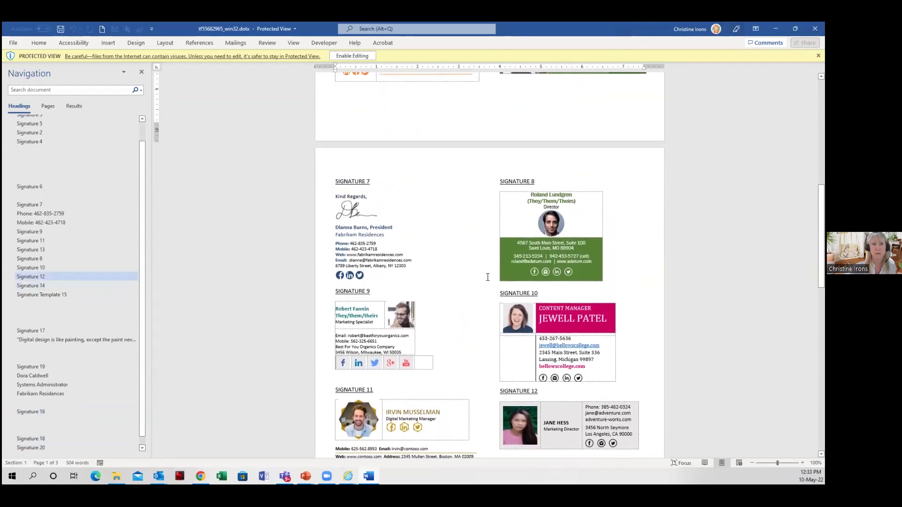
pyautogui.scroll(-5, 488, 277)
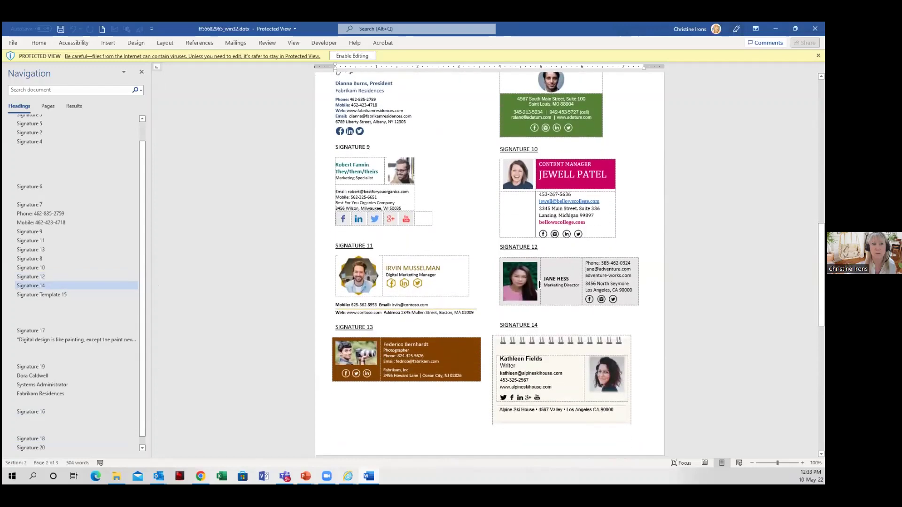
# - Try to delete the name in Signature 12 and enable editing of the protected template
pyautogui.moveTo(539, 285); pyautogui.dragTo(567, 277)
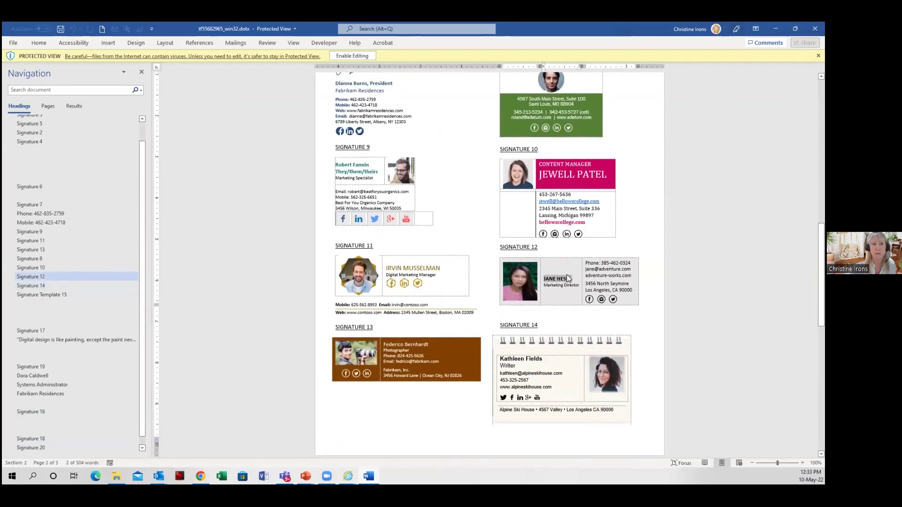
pyautogui.press('Delete')
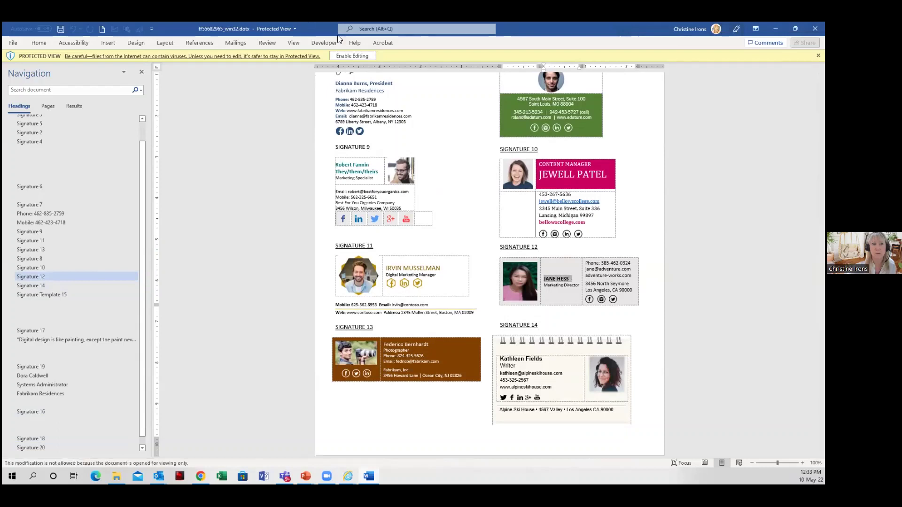
pyautogui.click(350, 56)
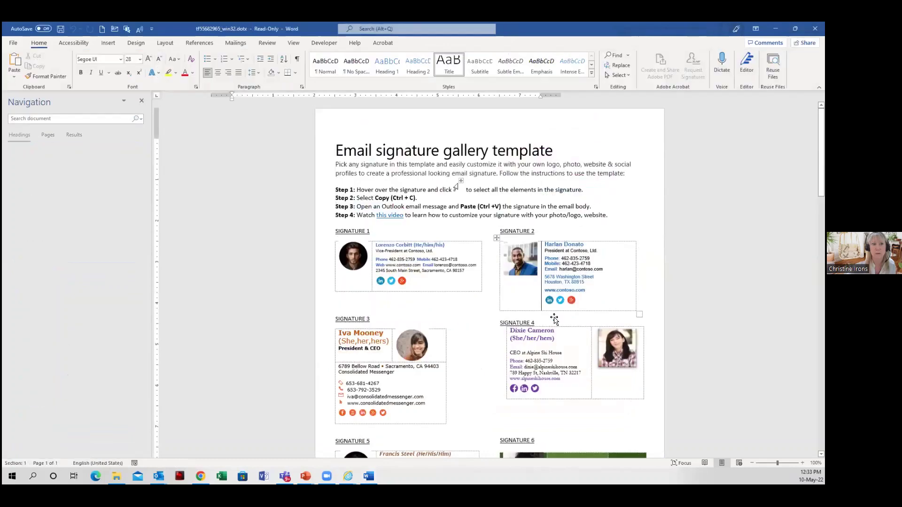
# - Replace the sample name in Signature 4 with the sender's full name
pyautogui.scroll(-2, 554, 321)
pyautogui.scroll(-3, 555, 320)
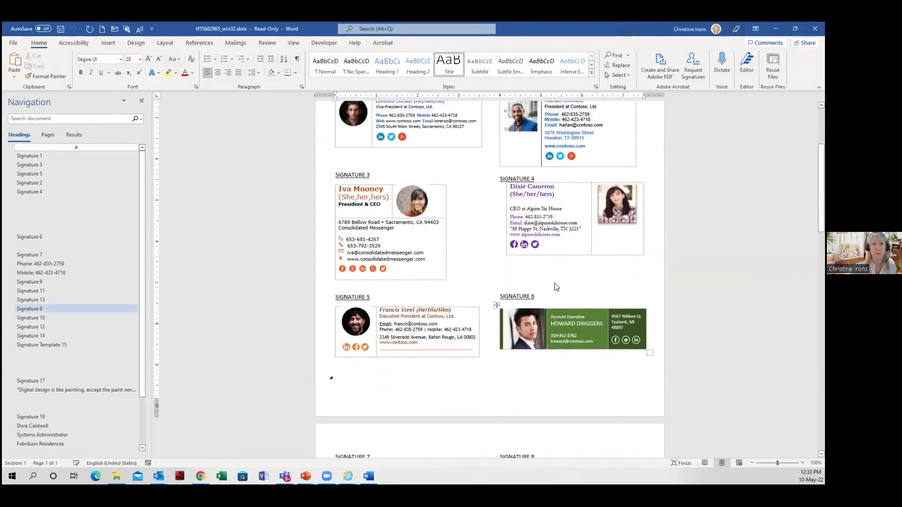
pyautogui.click(510, 187)
pyautogui.moveTo(510, 186); pyautogui.dragTo(554, 187)
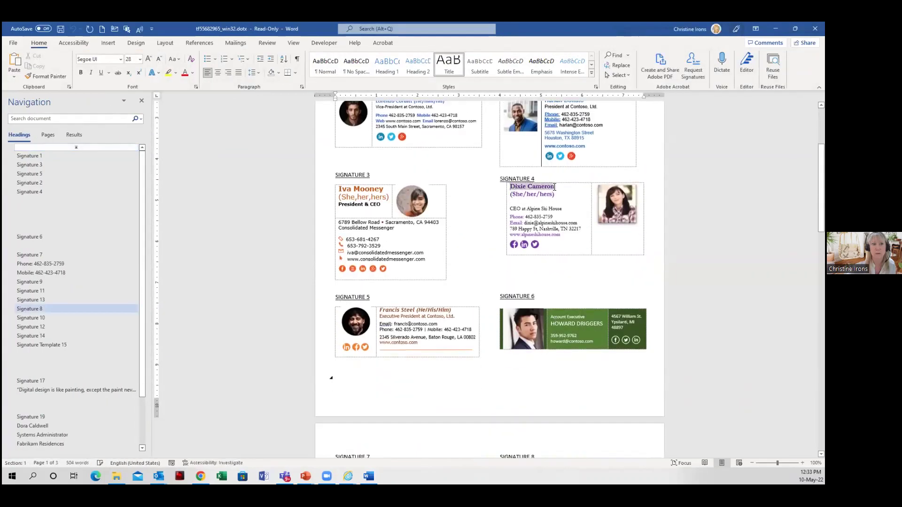
pyautogui.write('Christine Irons')
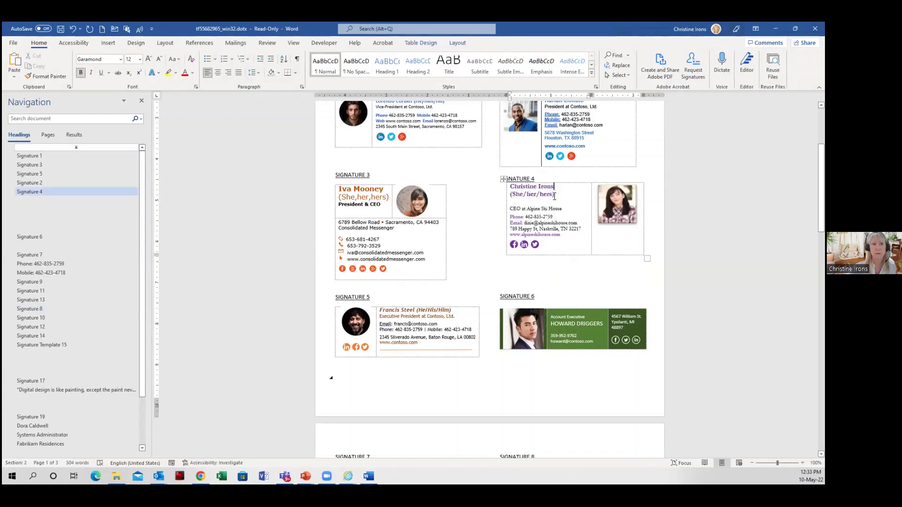
# - Replace Signature 4's sample photo with the sender's portrait from the Desktop folder "WEBINAR - Outlook Top 10 Files", scaled to about 1.92" by 1.44"
pyautogui.click(613, 201)
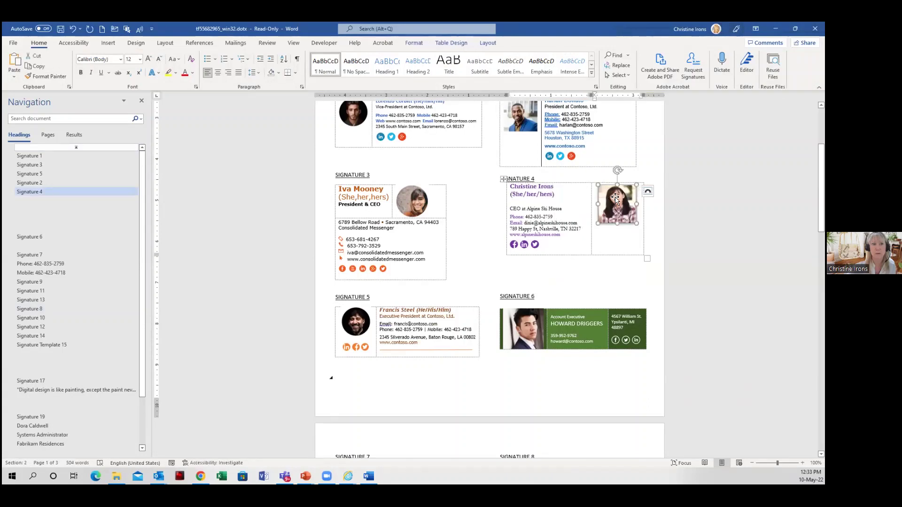
pyautogui.click(108, 43)
pyautogui.click(104, 68)
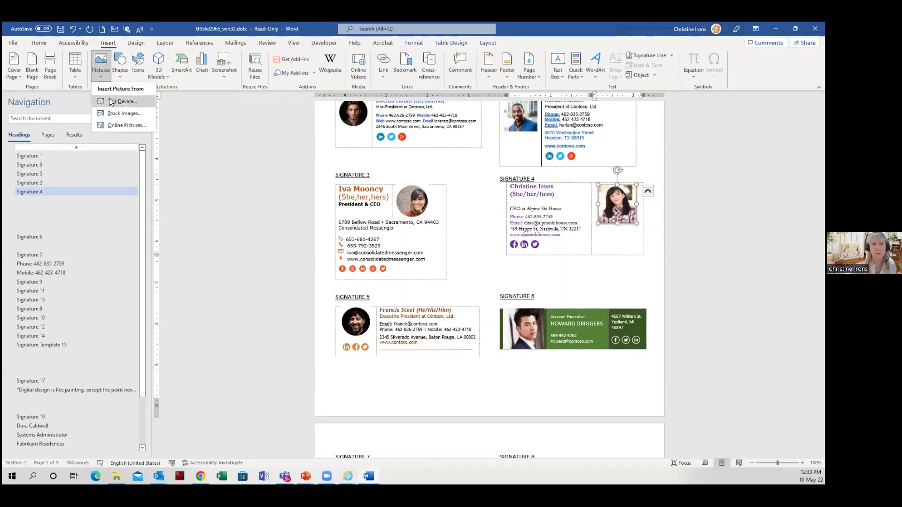
pyautogui.click(282, 255)
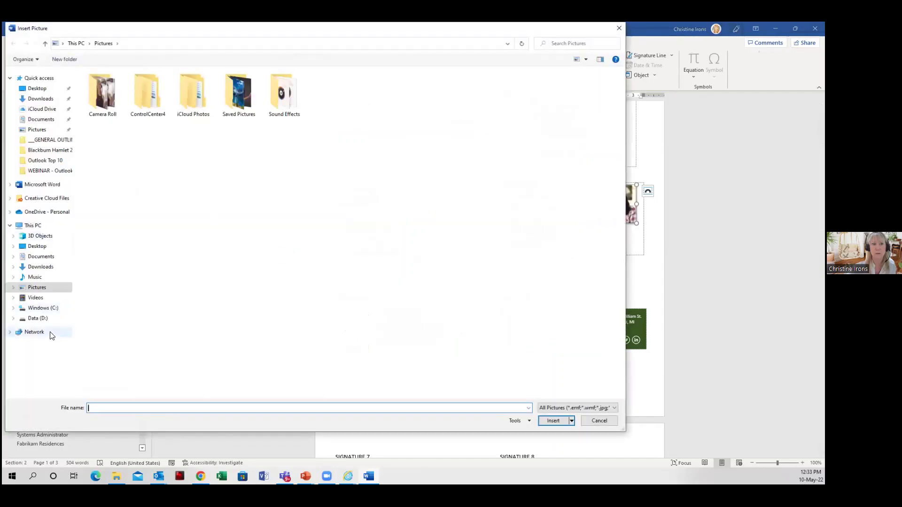
pyautogui.click(39, 248)
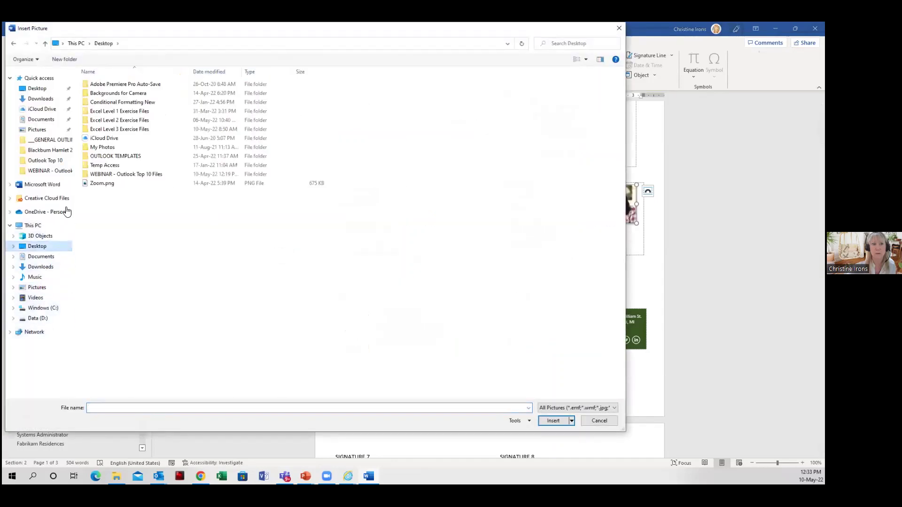
pyautogui.doubleClick(97, 174)
pyautogui.click(96, 96)
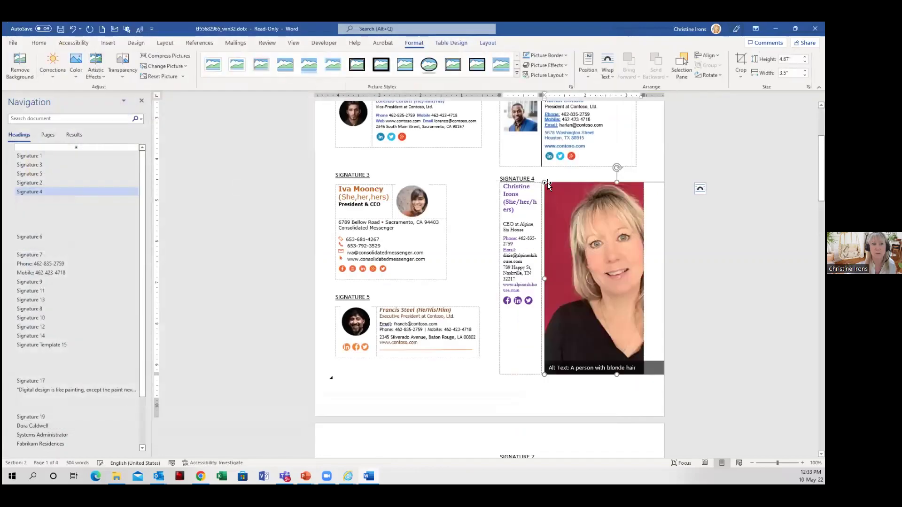
pyautogui.moveTo(547, 186)
pyautogui.mouseDown()
pyautogui.moveTo(610, 267)
pyautogui.moveTo(639, 346)
pyautogui.moveTo(638, 376)
pyautogui.moveTo(629, 292)
pyautogui.moveTo(628, 300)
pyautogui.mouseUp()
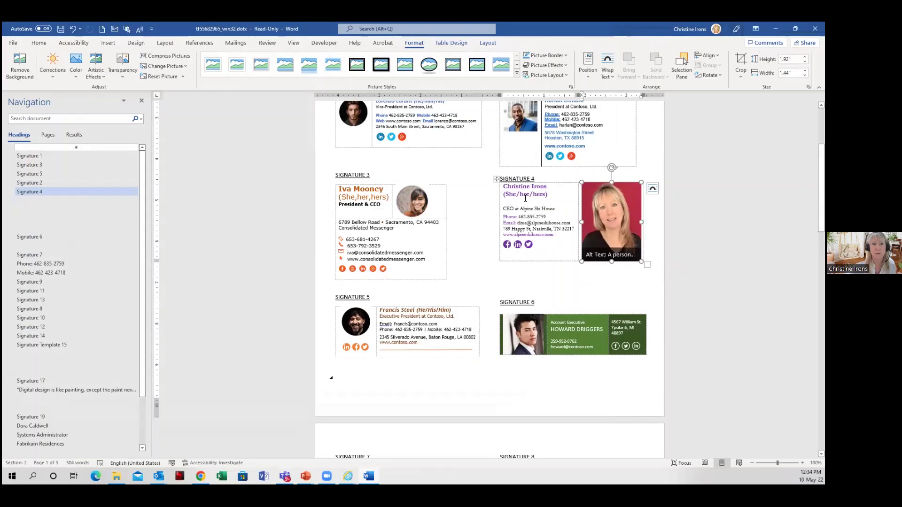
# - Copy the customised Signature 4 table from Word into the selected signature in Outlook's signature editor and left-align it
pyautogui.click(497, 180)
pyautogui.hotkey('ctrl', 'z')
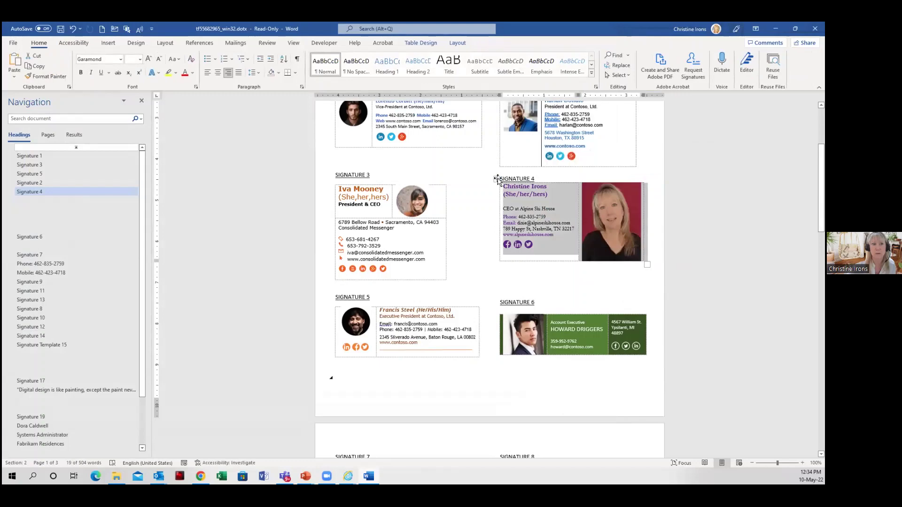
pyautogui.click(775, 29)
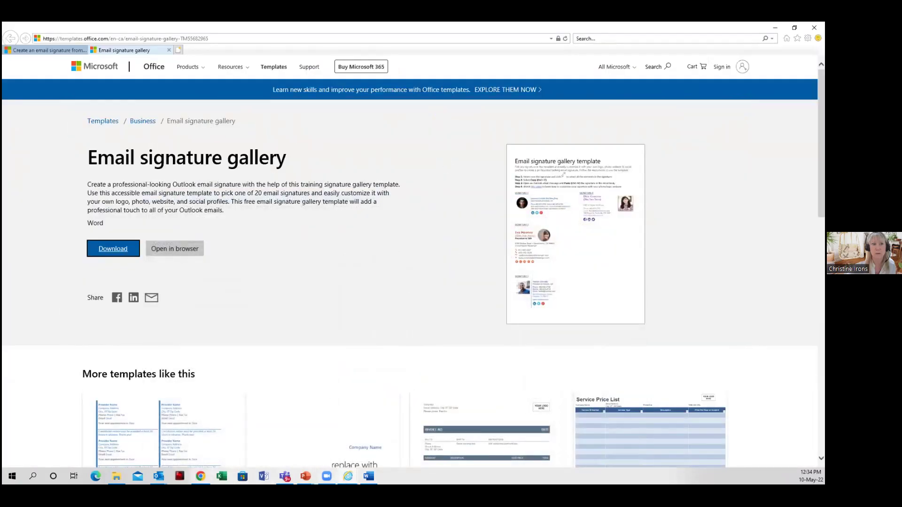
pyautogui.moveTo(160, 475)
pyautogui.click(182, 458)
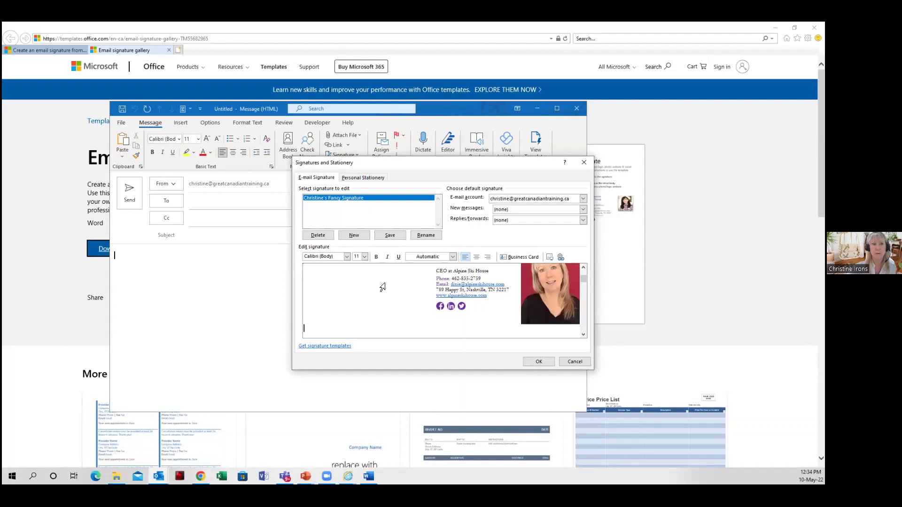
pyautogui.hotkey('ctrl', 'a')
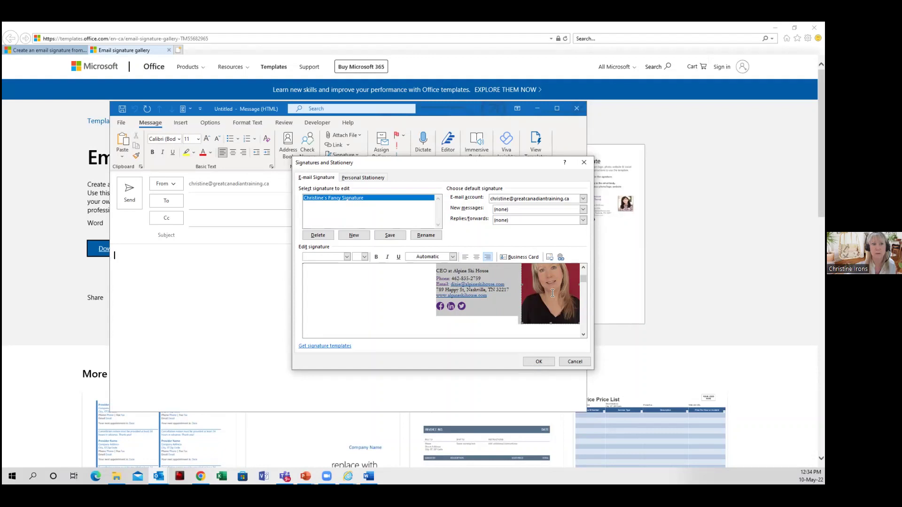
pyautogui.click(464, 257)
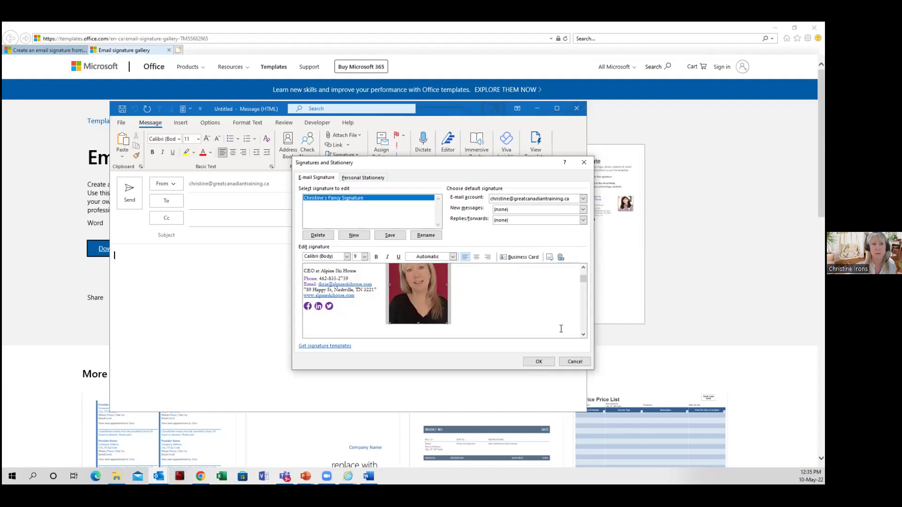
# - Cancel the signature settings, close the untitled message and return to the Outlook inbox
pyautogui.click(574, 362)
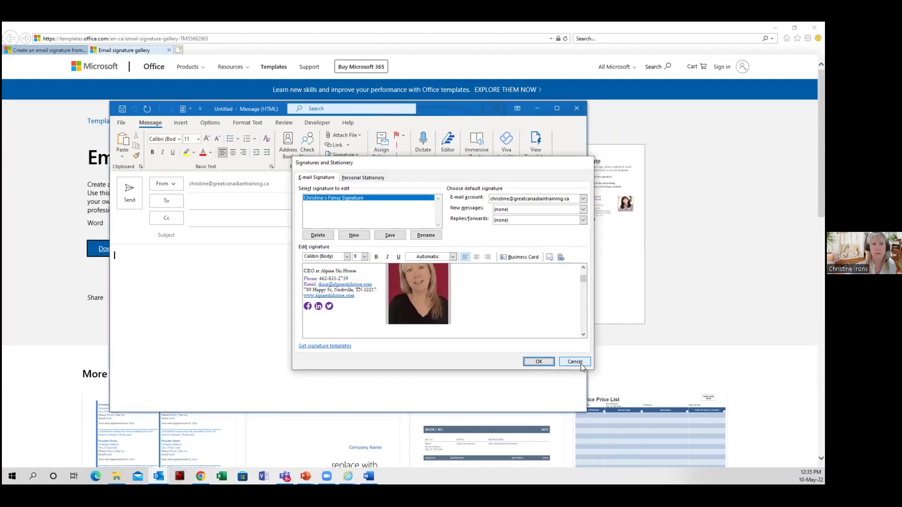
pyautogui.click(570, 107)
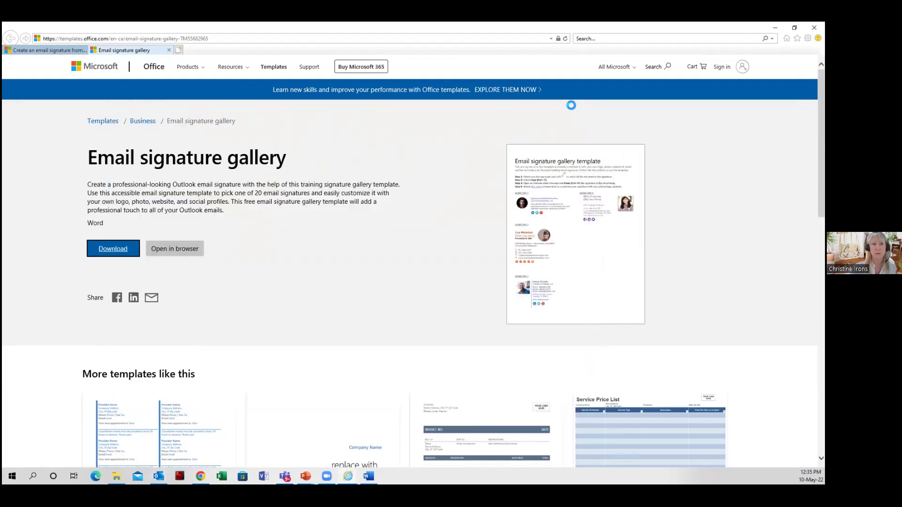
pyautogui.click(775, 27)
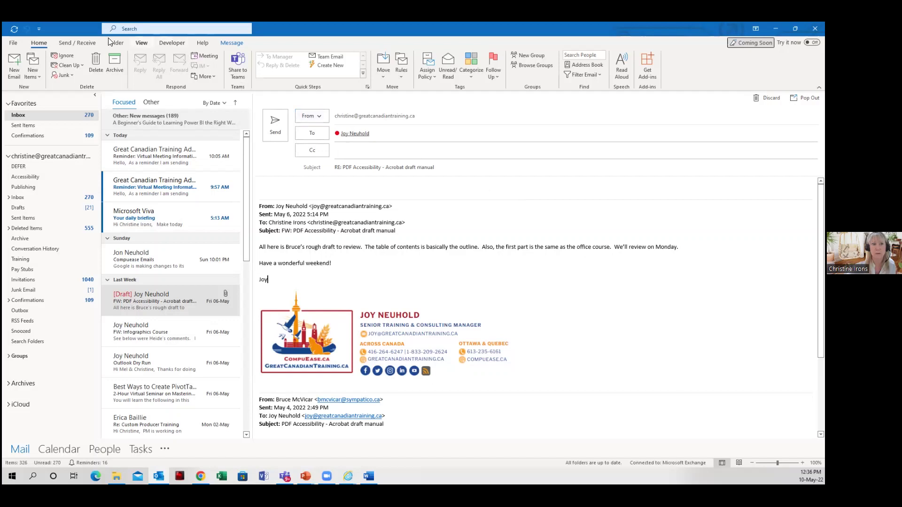
# - Start a blank email rule for messages I send, with no conditions, and accept applying it to every sent message
pyautogui.click(400, 72)
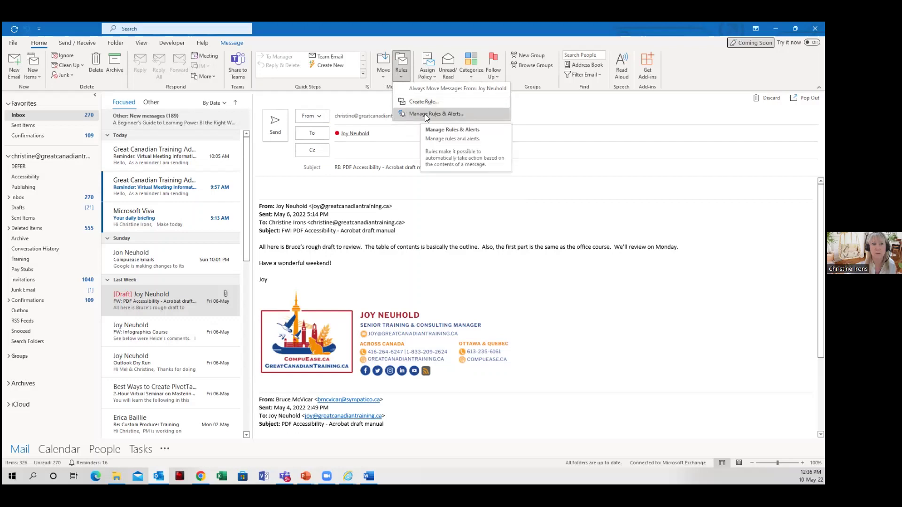
pyautogui.click(427, 115)
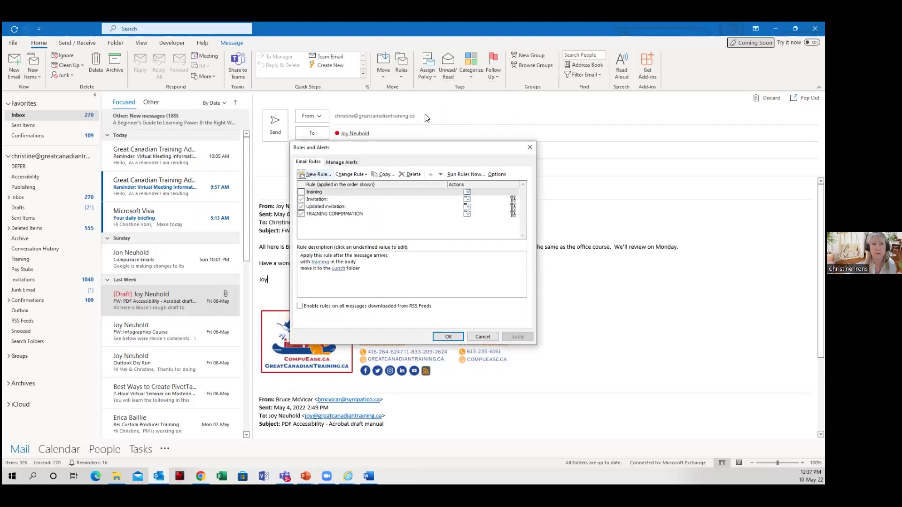
pyautogui.click(310, 175)
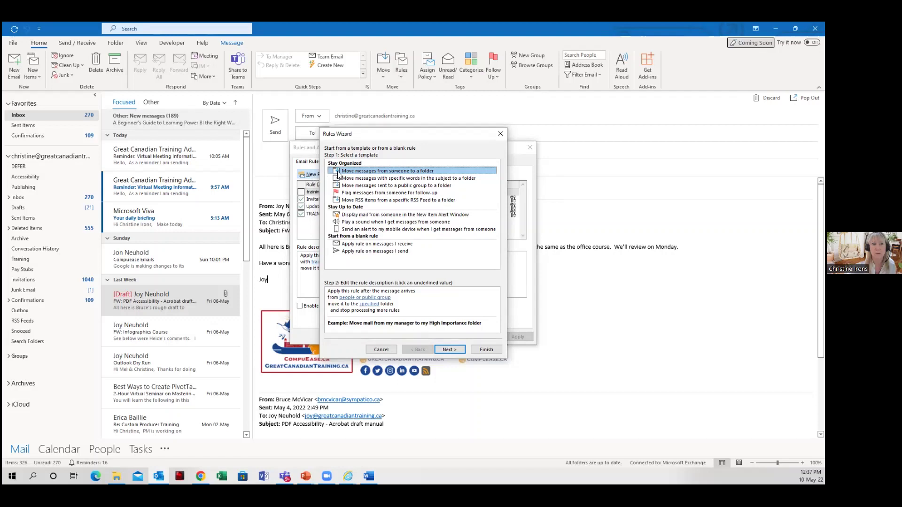
pyautogui.click(356, 251)
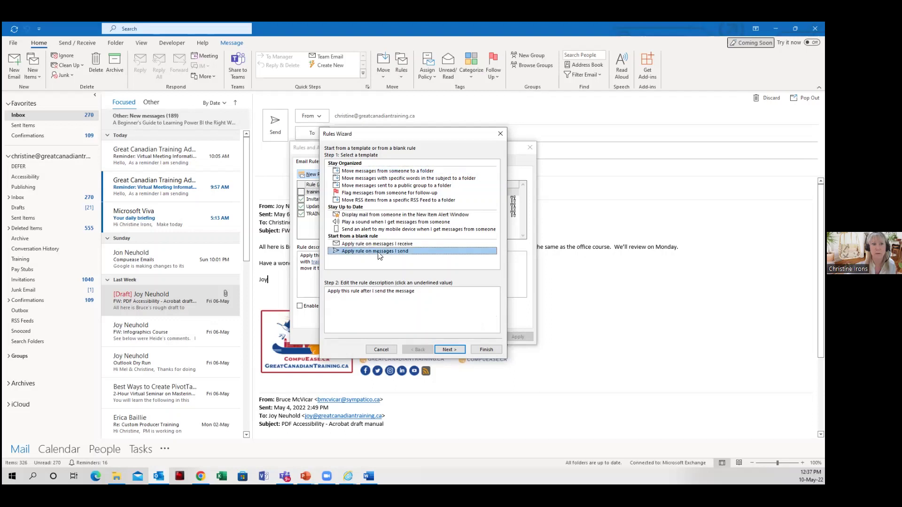
pyautogui.click(447, 351)
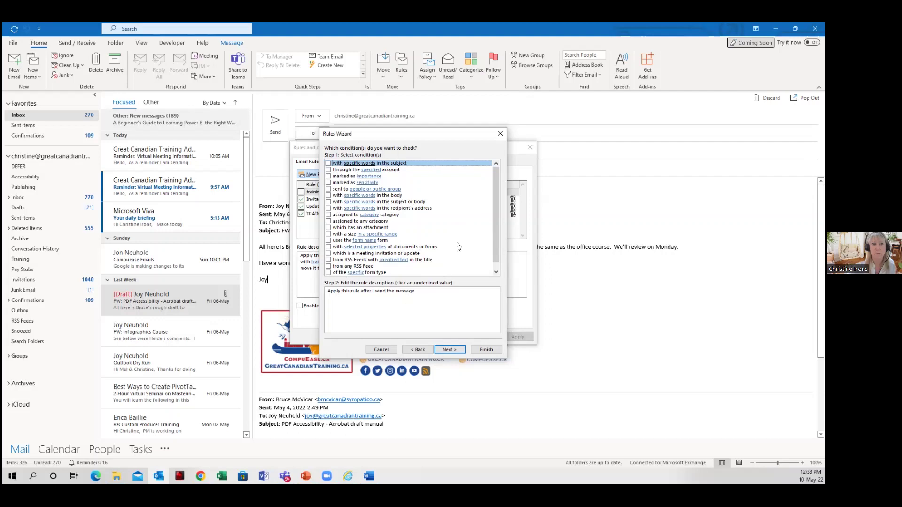
pyautogui.click(453, 350)
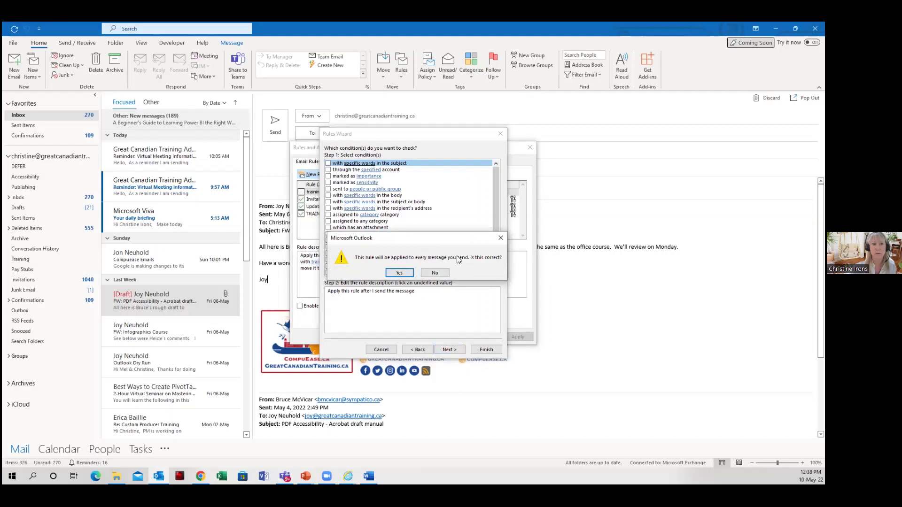
pyautogui.click(400, 273)
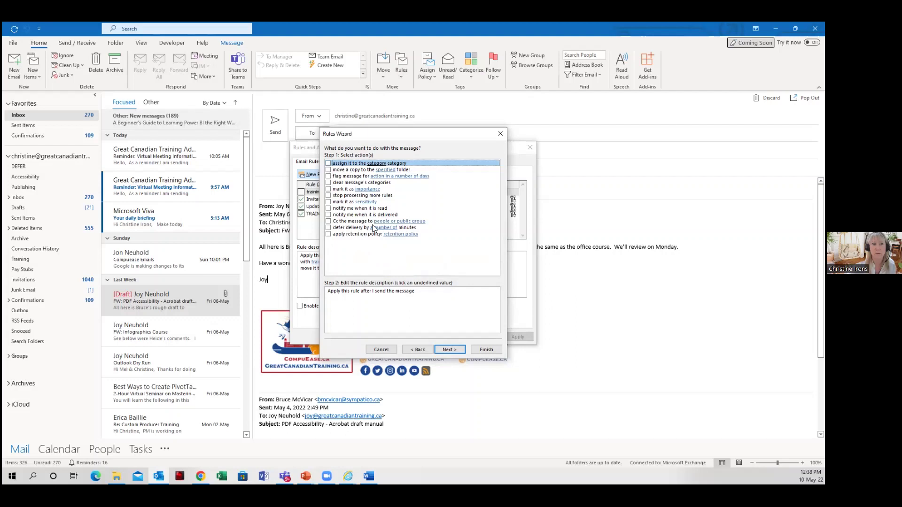
# - Set the rule's action to defer delivery by 1 minute and leave it without exceptions
pyautogui.click(328, 228)
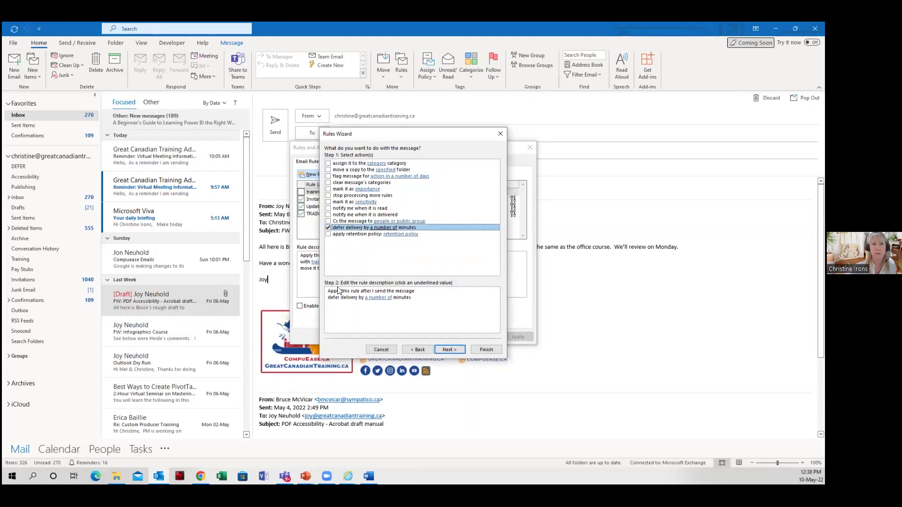
pyautogui.click(377, 299)
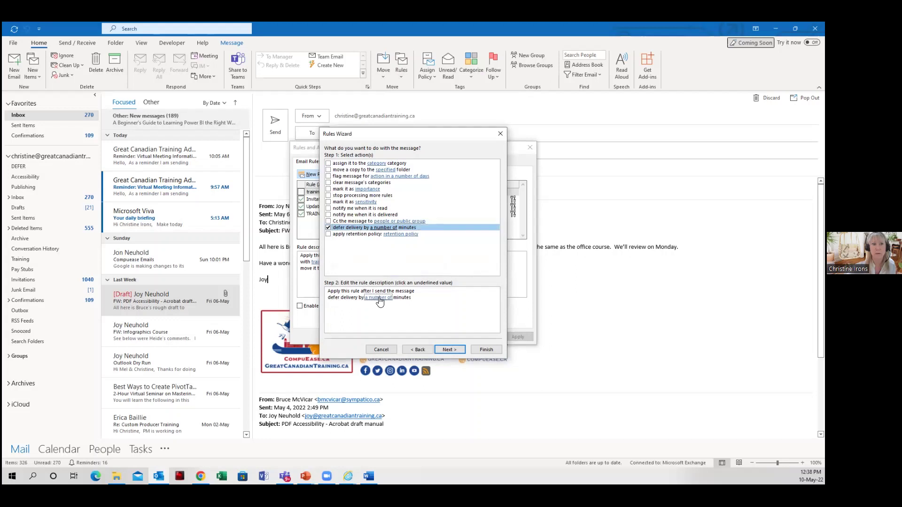
pyautogui.click(379, 300)
pyautogui.click(452, 349)
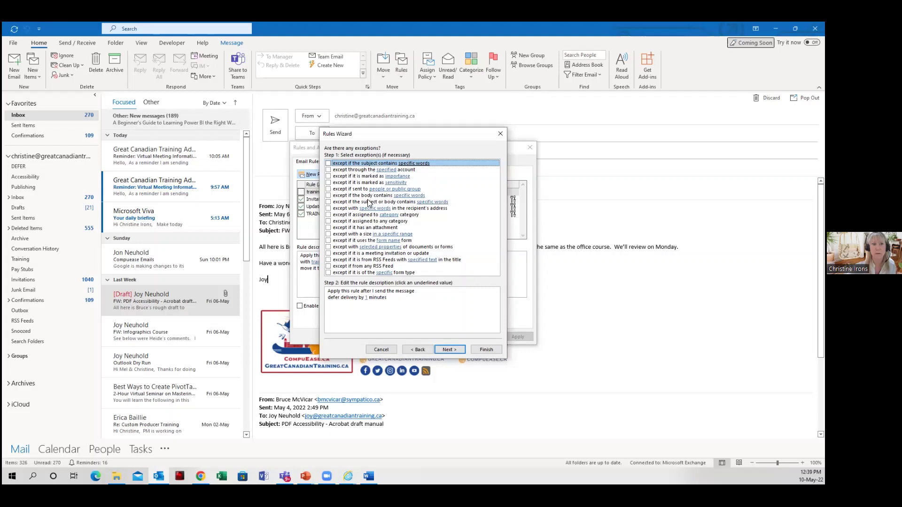
pyautogui.press('Tab')
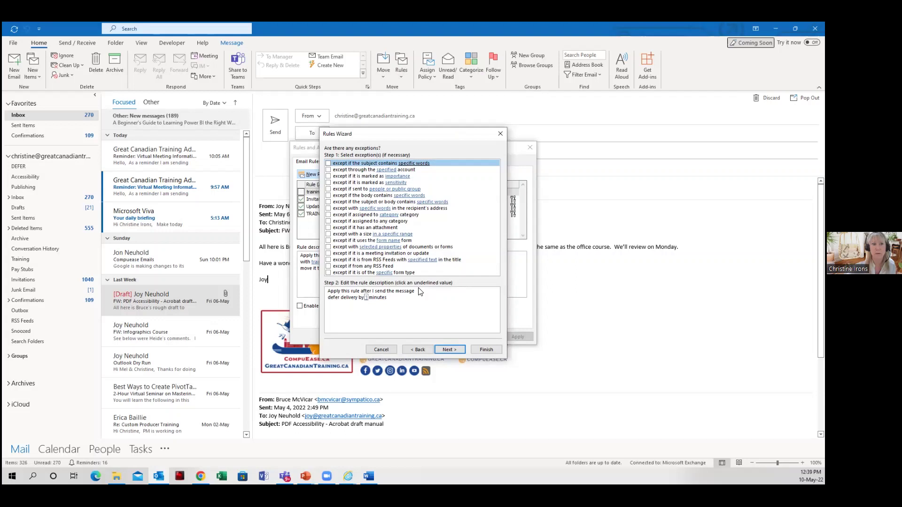
pyautogui.click(448, 348)
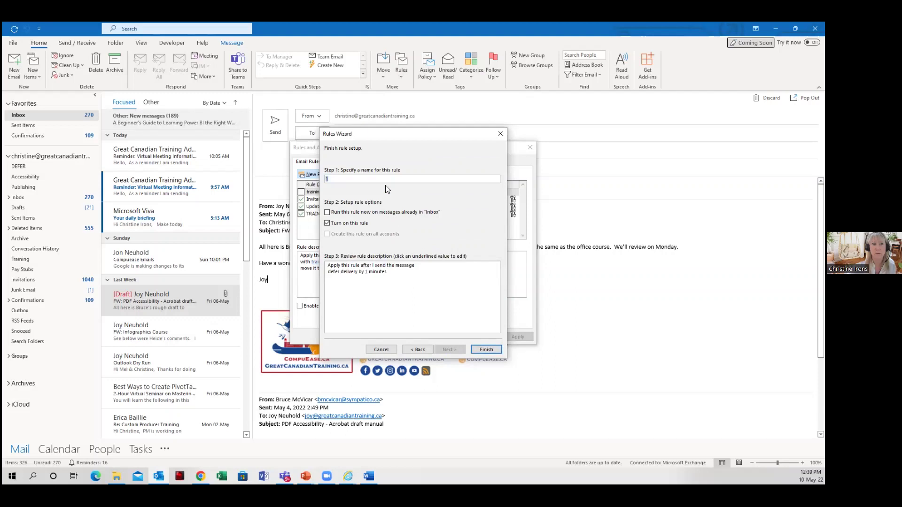
# - Name the rule "Defer Delivery", finish it turned on and save the rules list
pyautogui.write('Defer Delivery')
pyautogui.click(477, 349)
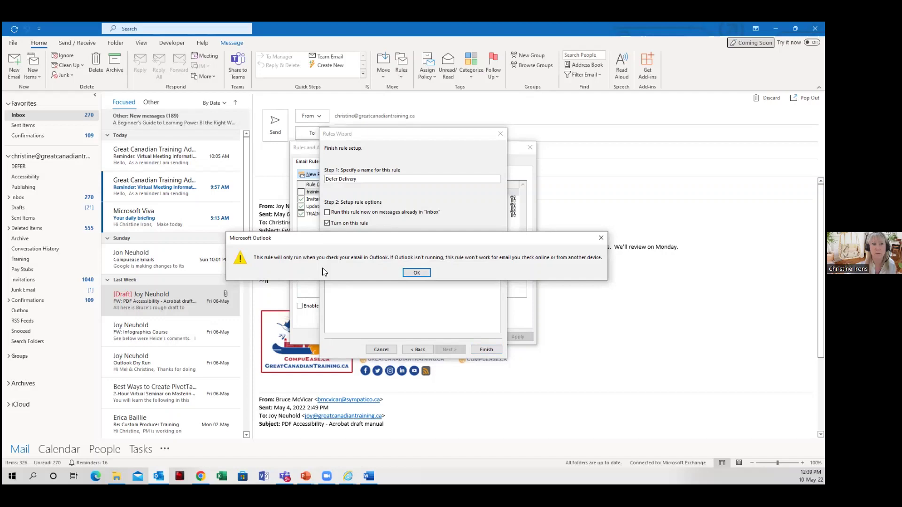
pyautogui.click(417, 273)
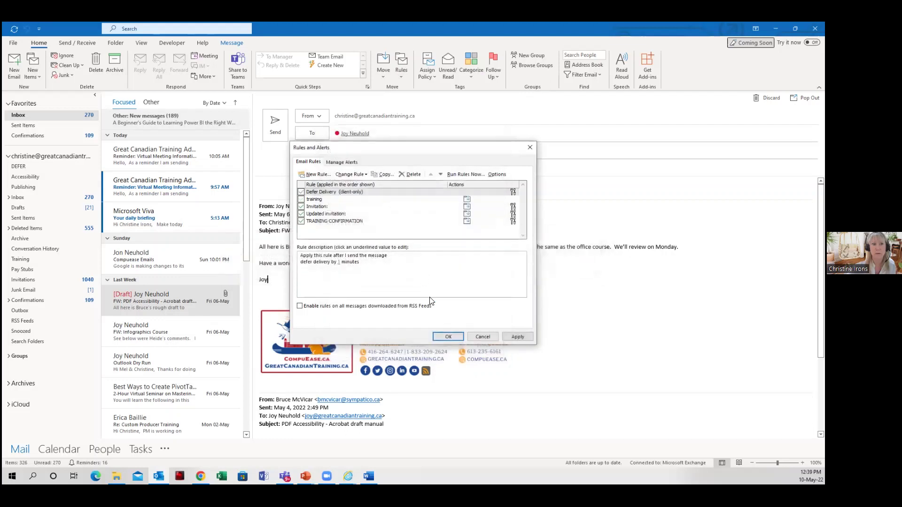
pyautogui.click(447, 336)
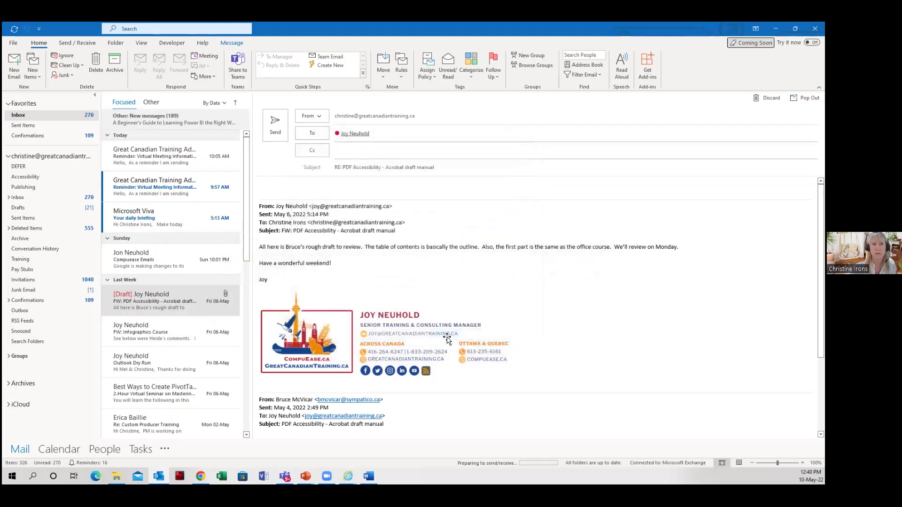
# - Compose a new email with the subject "This is a raging flame email!!!" and the body "MEAN THINGS!!!!"
pyautogui.click(14, 73)
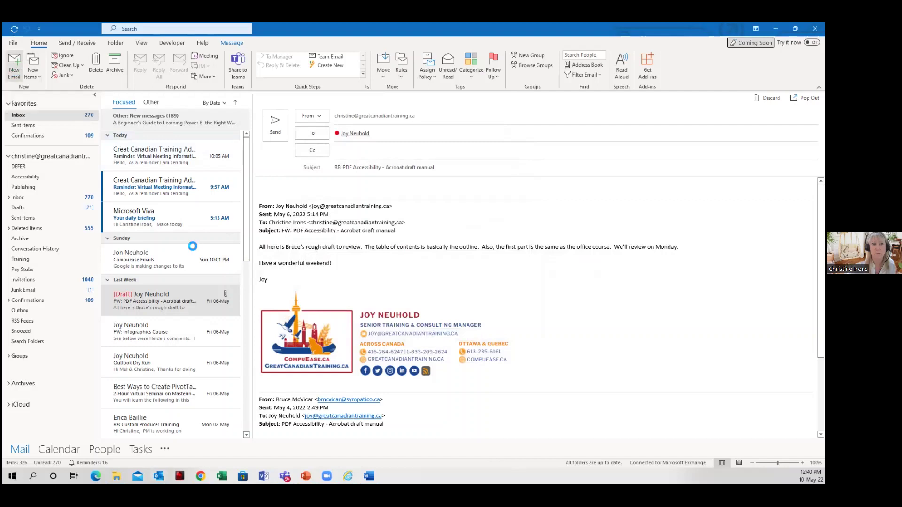
pyautogui.click(203, 234)
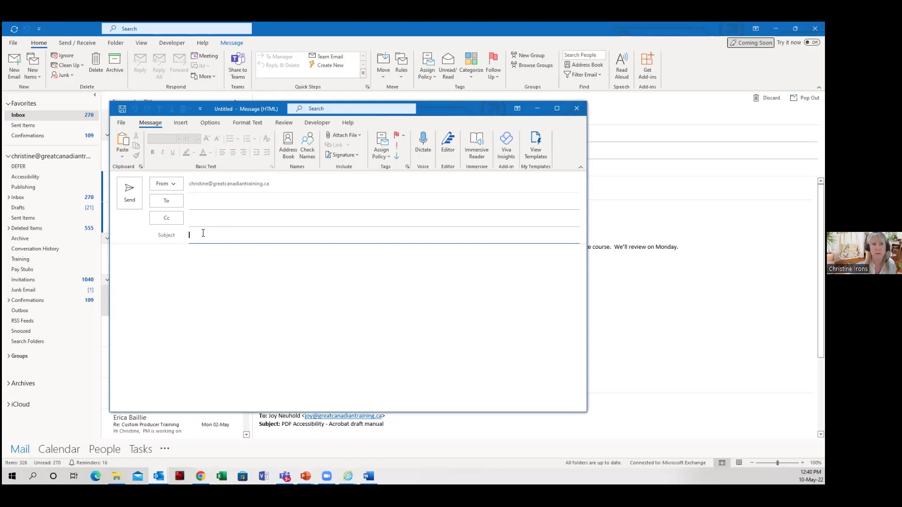
pyautogui.write('This is a raging flame email!!!')
pyautogui.click(196, 270)
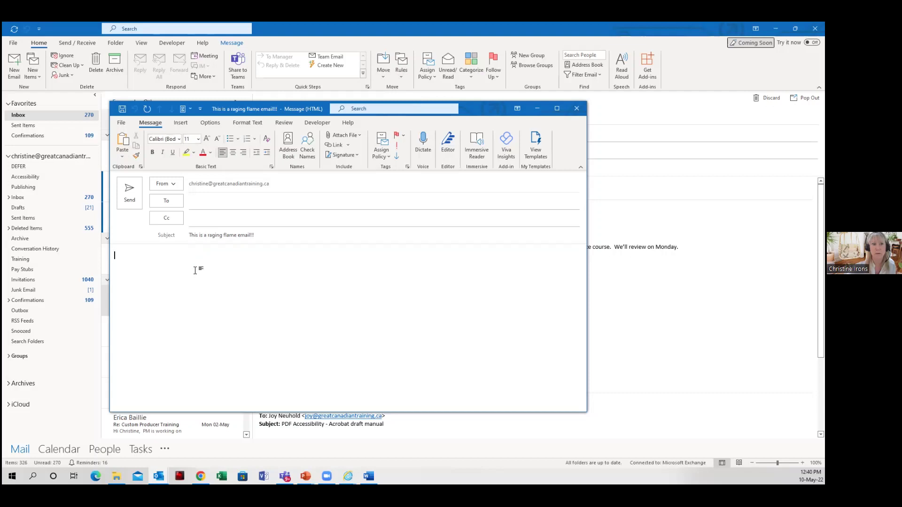
pyautogui.write('MEAN THINGS!!!!')
pyautogui.press('Return')
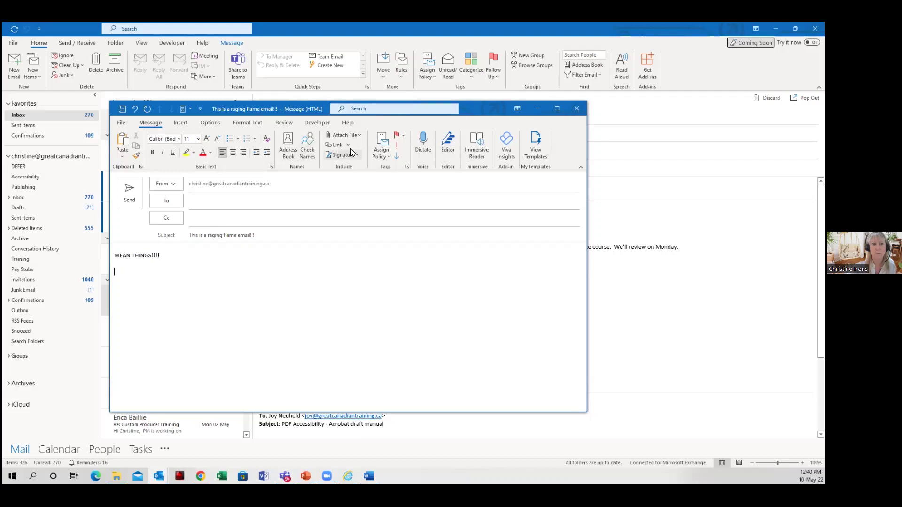
# - Attach wrath-anger.gif from the Desktop folder "WEBINAR - Outlook Top 10 Files" to the email
pyautogui.click(353, 136)
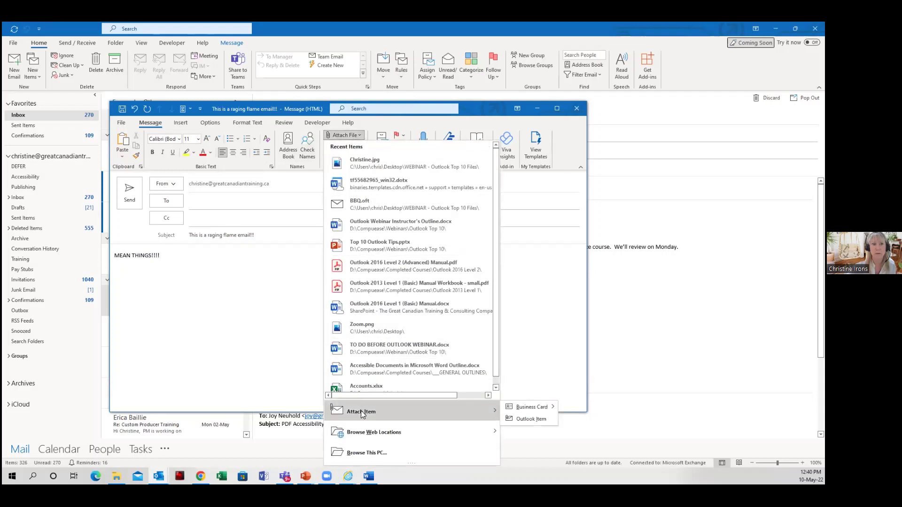
pyautogui.click(356, 452)
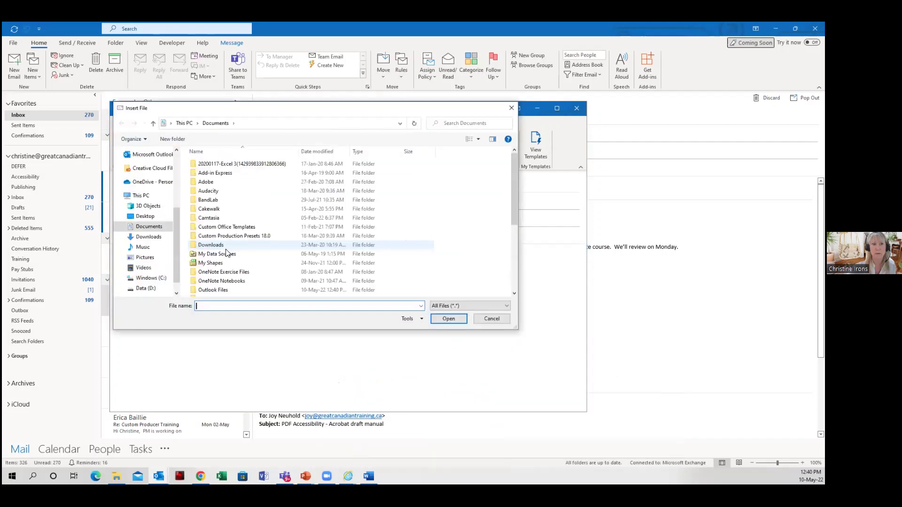
pyautogui.click(144, 216)
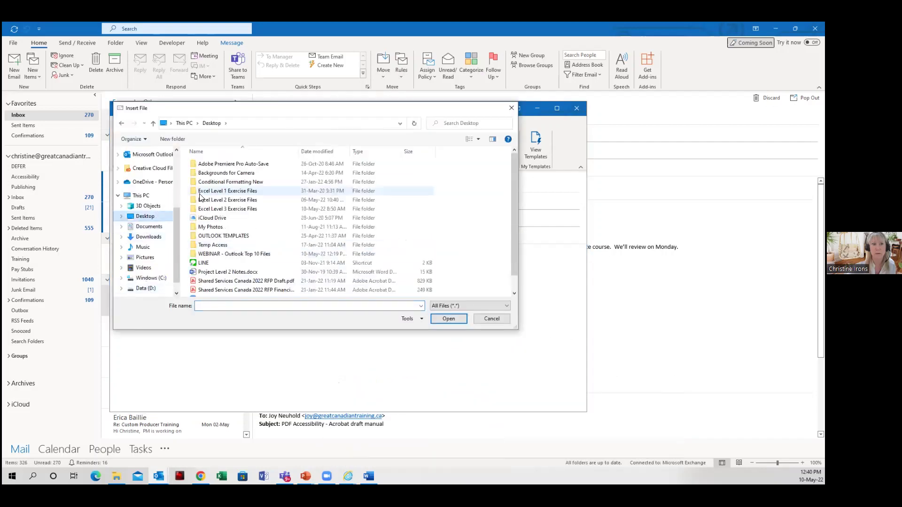
pyautogui.click(209, 253)
pyautogui.doubleClick(209, 253)
pyautogui.doubleClick(369, 185)
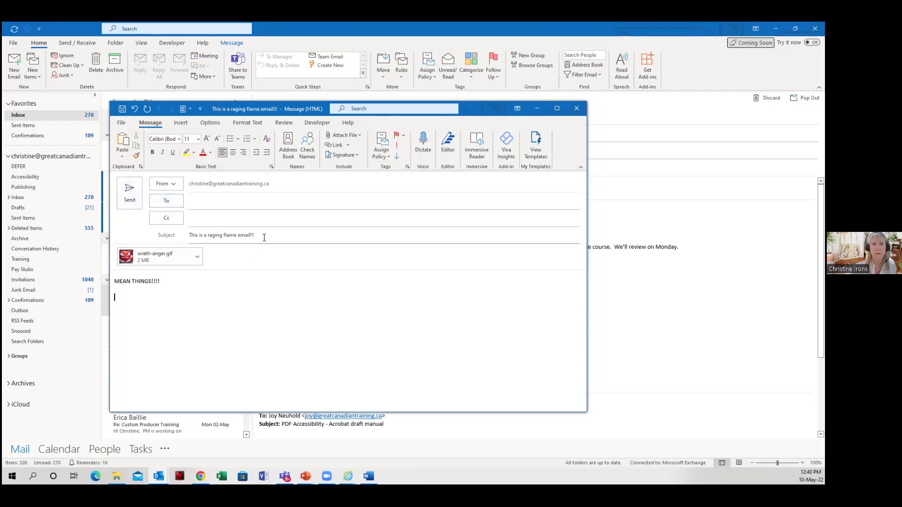
# - Format the body text "MEAN THINGS!!!!" as bold with a font size of 48
pyautogui.moveTo(187, 284); pyautogui.dragTo(81, 274)
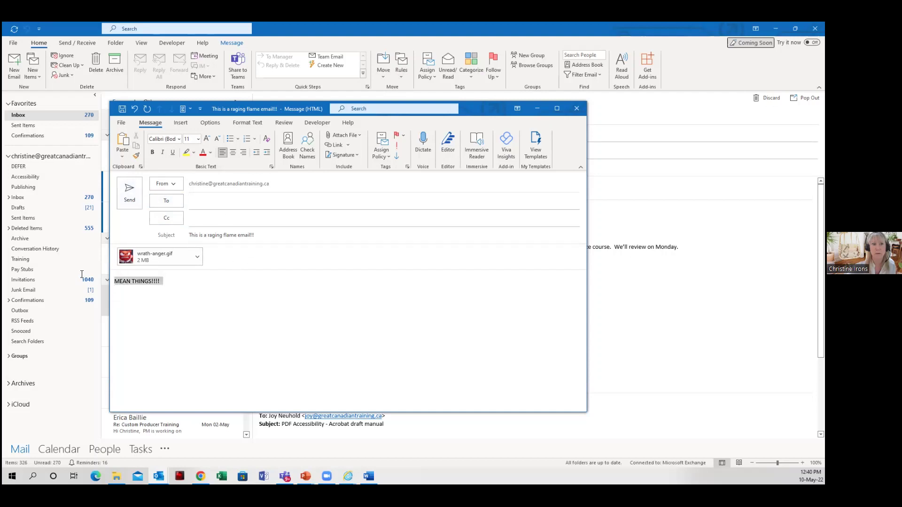
pyautogui.click(87, 263)
pyautogui.click(198, 139)
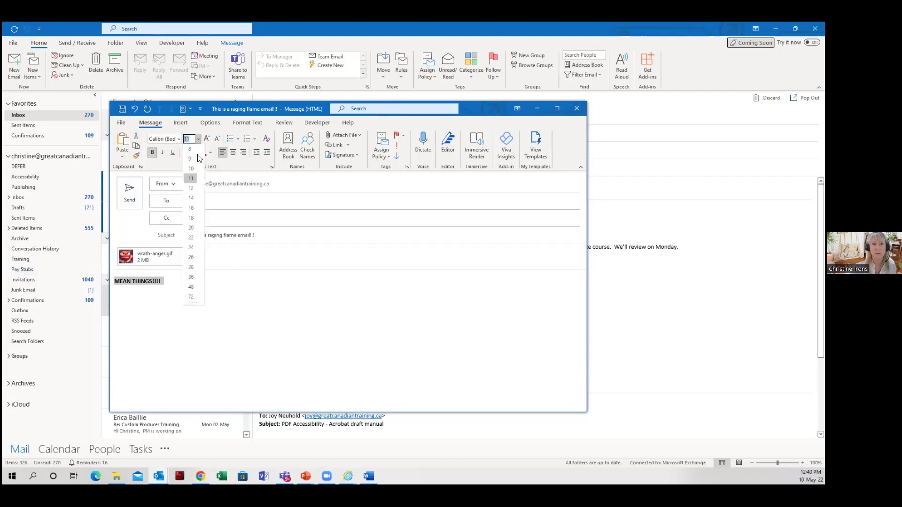
pyautogui.click(193, 288)
pyautogui.click(390, 347)
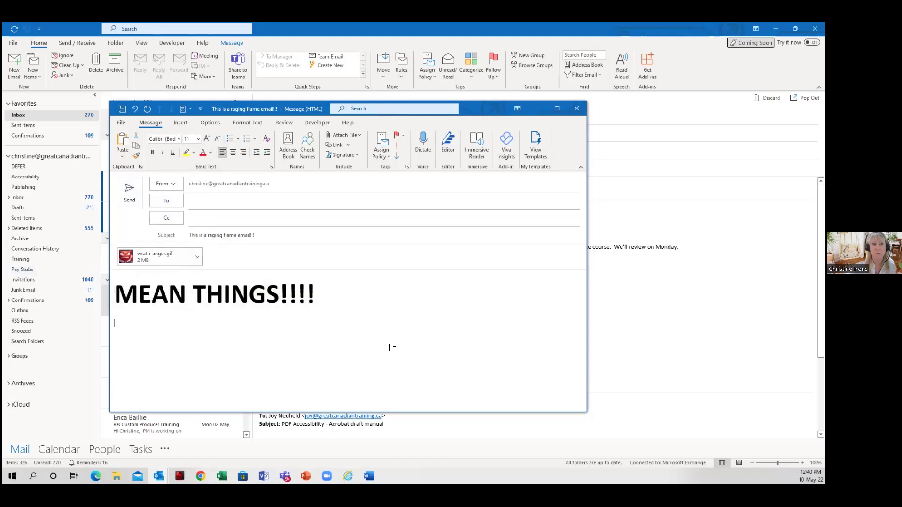
# - Address the email to a colleague picked from the suggested recipients and send it
pyautogui.click(134, 203)
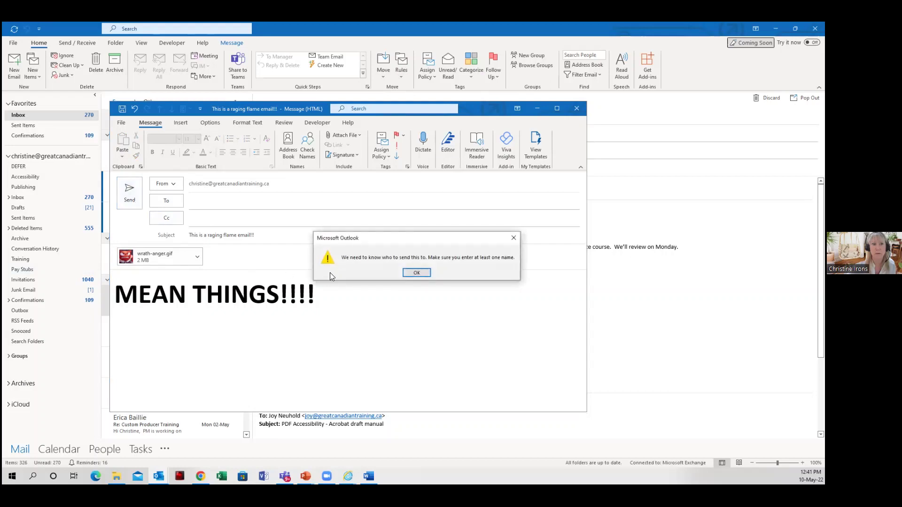
pyautogui.click(407, 274)
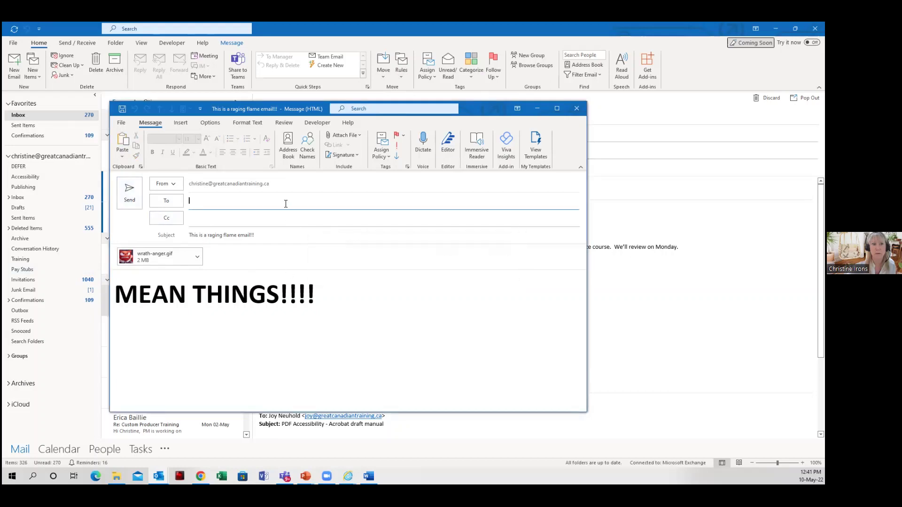
pyautogui.write('mel')
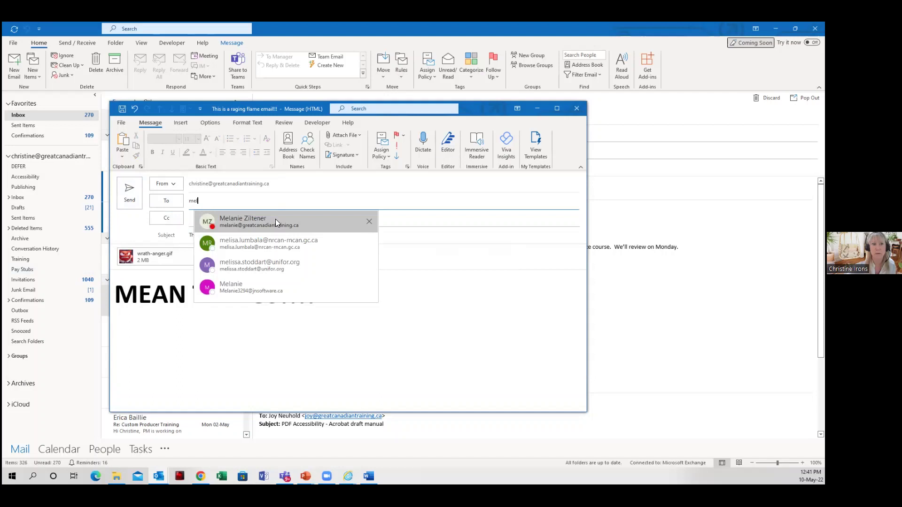
pyautogui.click(275, 219)
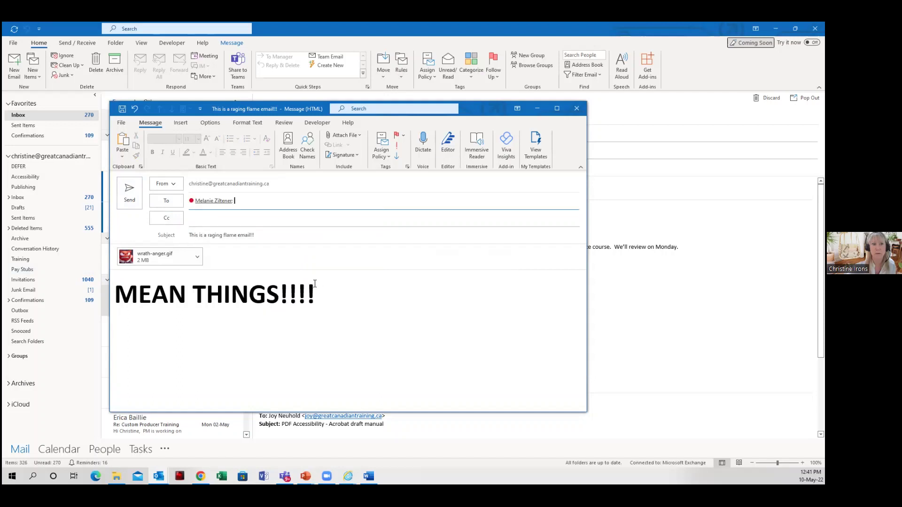
pyautogui.click(128, 199)
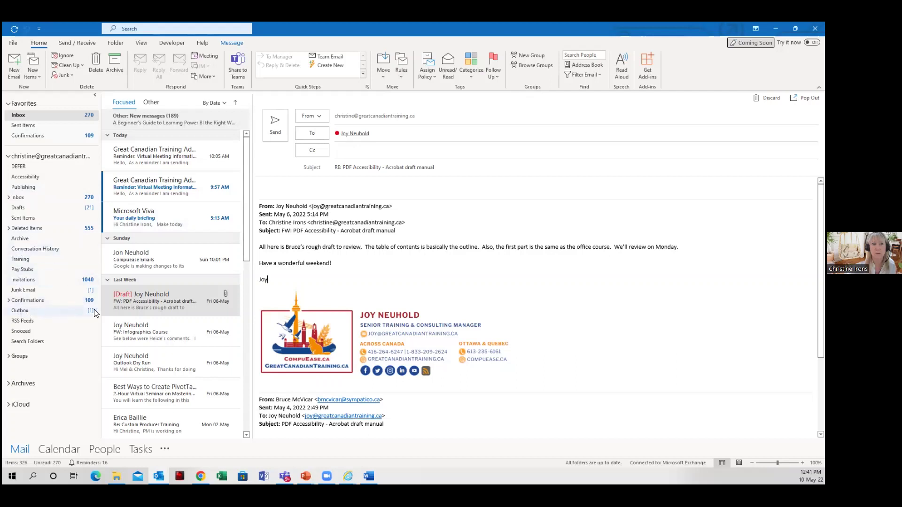
# - Delete the deferred "This is a raging flame email!!!" message from the Outbox and return to the Inbox
pyautogui.click(36, 313)
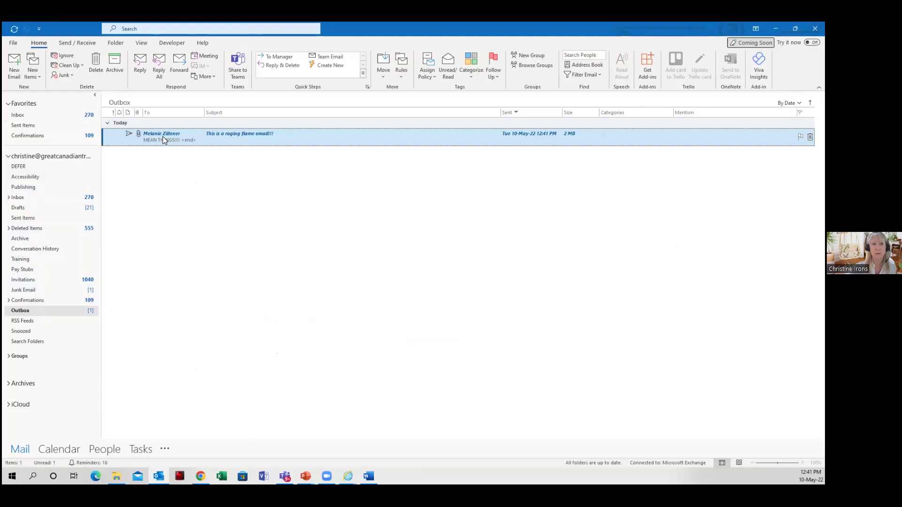
pyautogui.press('Delete')
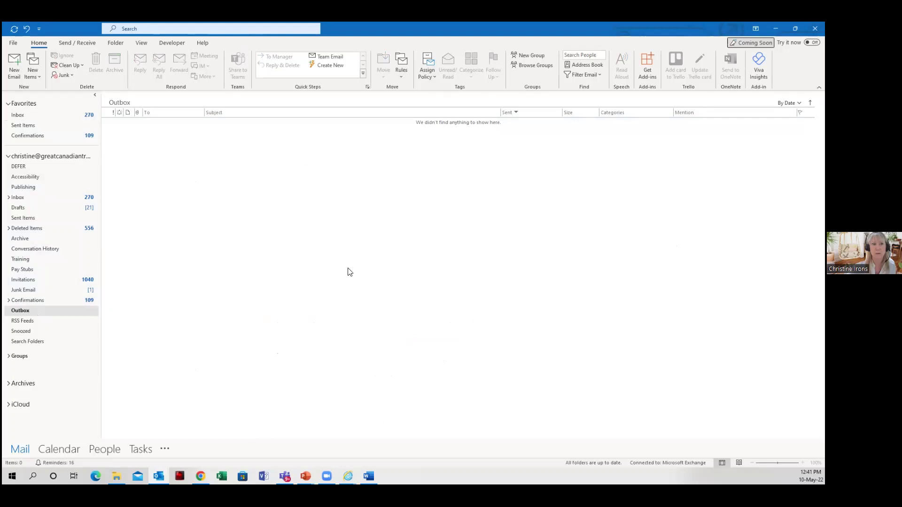
pyautogui.click(31, 115)
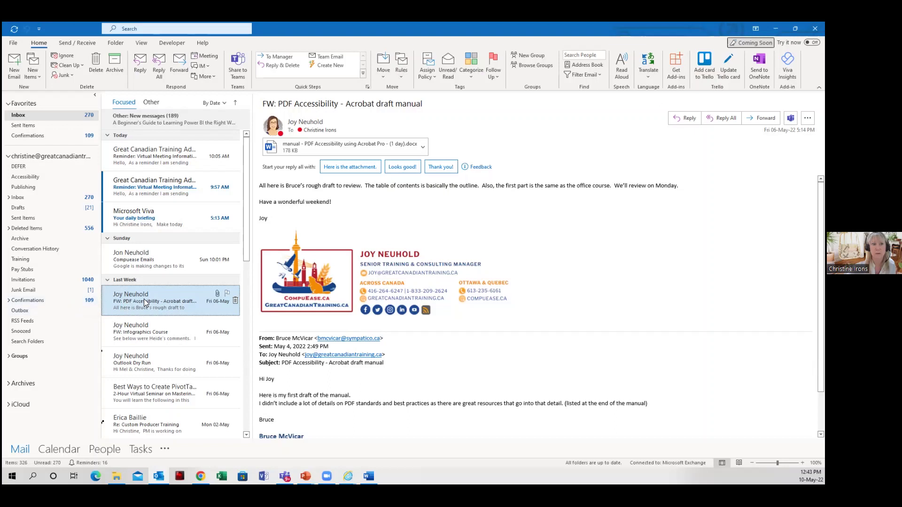
# - Create a rule from the selected "PDF Accessibility" message that displays mail from its sender in the New Item Alert window
pyautogui.click(400, 74)
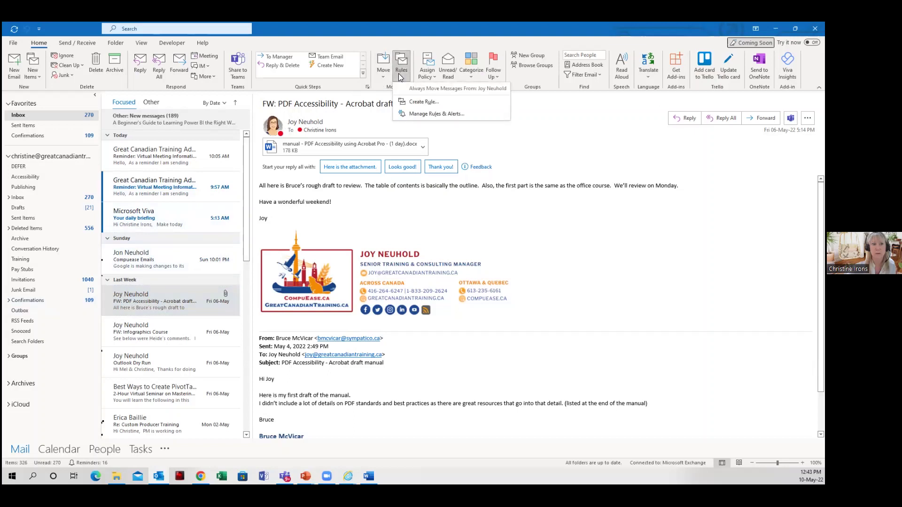
pyautogui.click(406, 102)
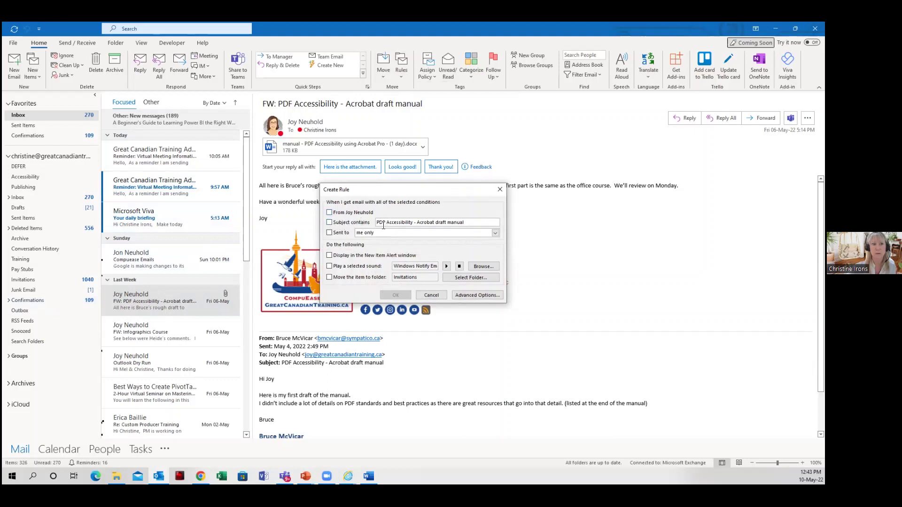
pyautogui.click(329, 213)
pyautogui.click(329, 256)
pyautogui.click(395, 294)
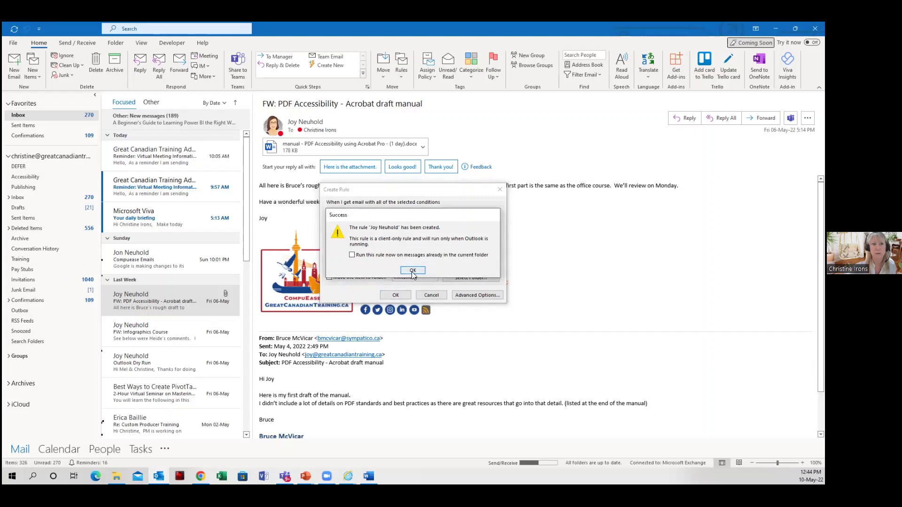
pyautogui.click(413, 271)
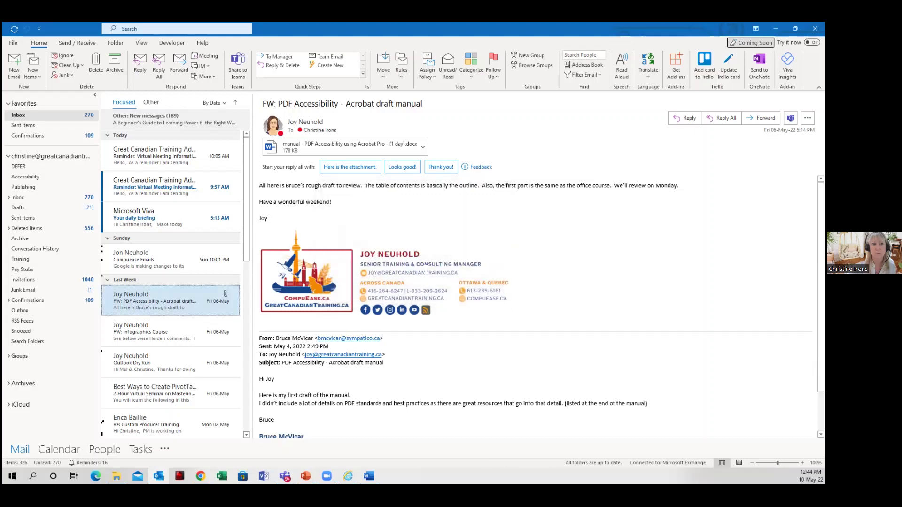
# - Switch to Chrome, show the Outlook on the web mailbox and start a blank new message there
pyautogui.moveTo(200, 475)
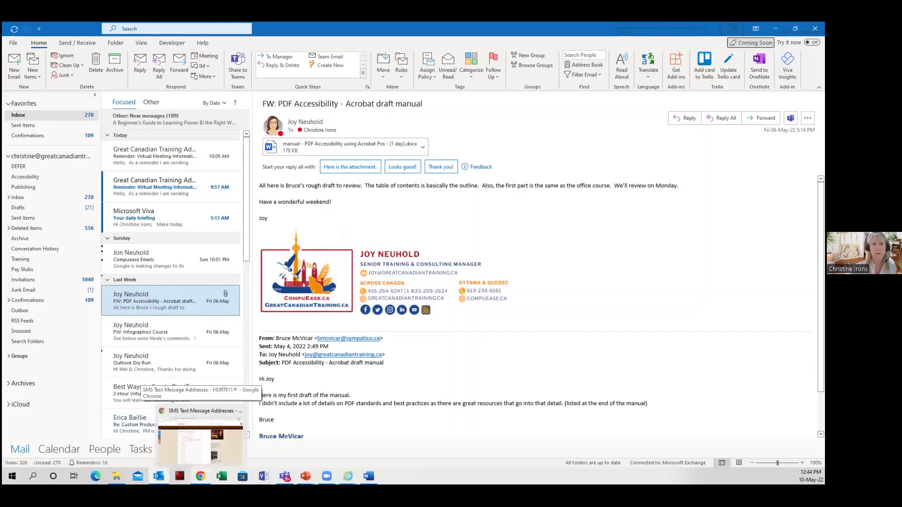
pyautogui.click(201, 437)
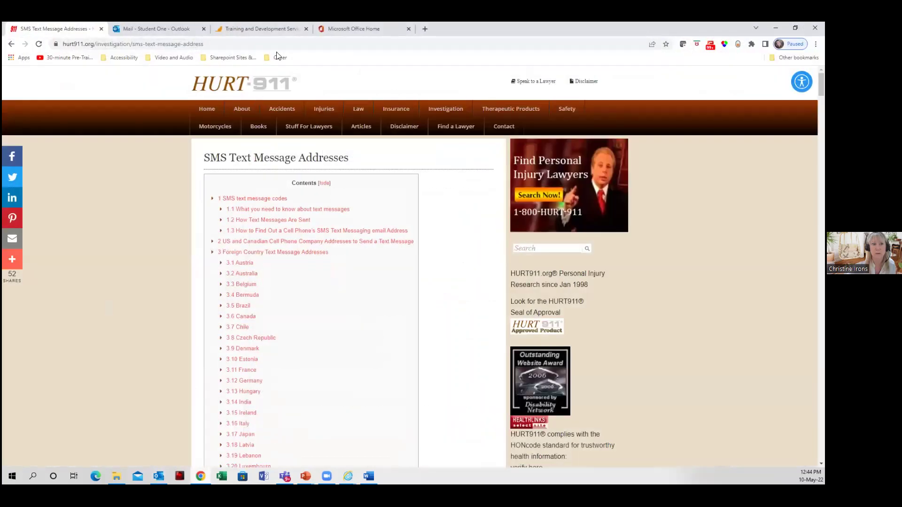
pyautogui.click(175, 29)
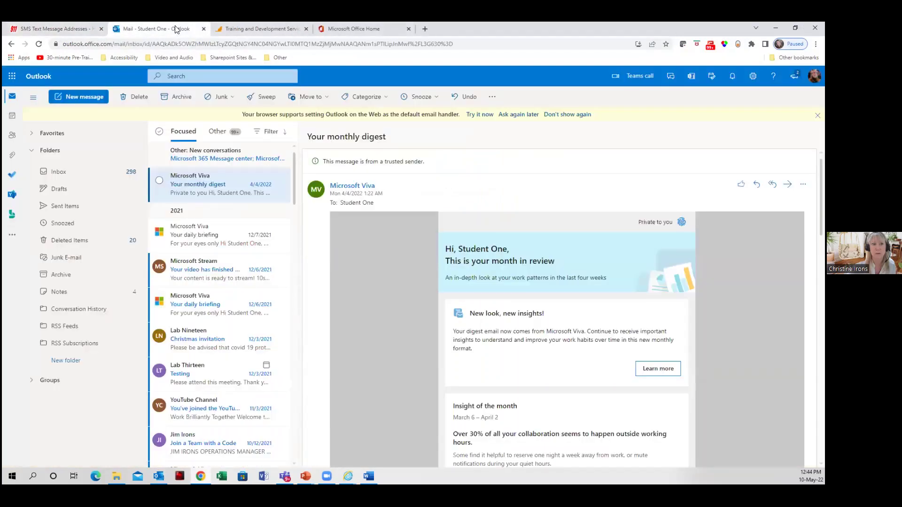
pyautogui.click(74, 99)
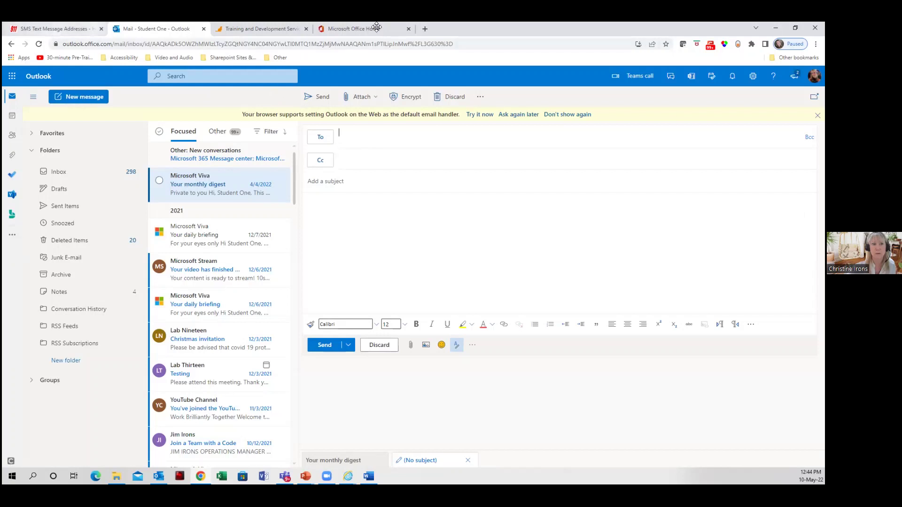
# - Switch back to desktop Outlook and review the list of email rules without changing anything
pyautogui.hotkey('alt', 'Tab')
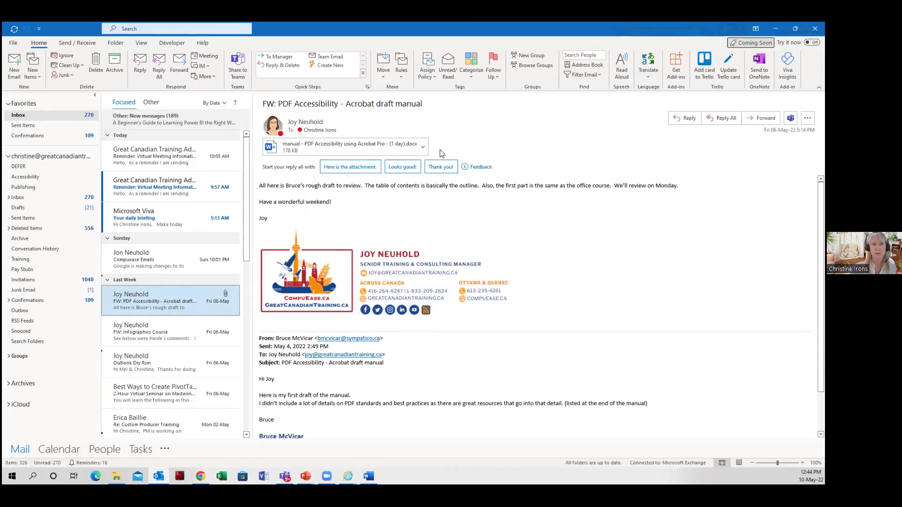
pyautogui.click(402, 70)
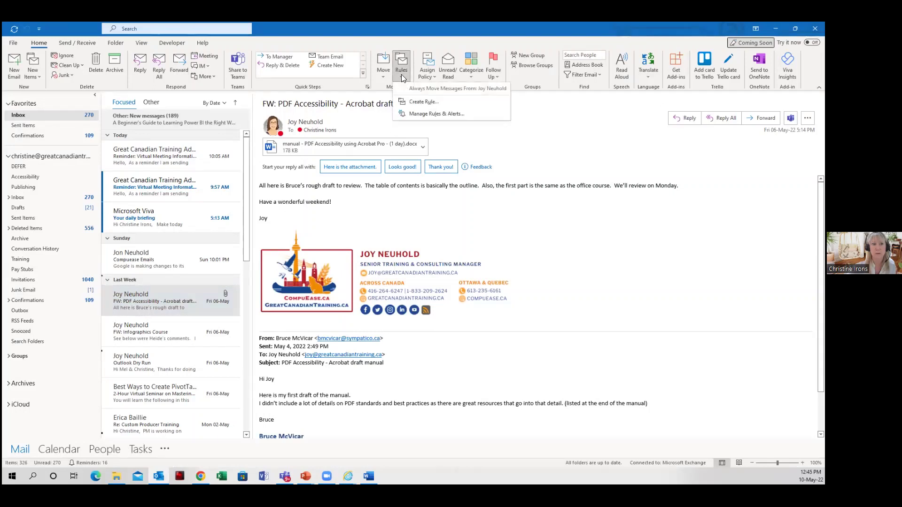
pyautogui.click(408, 115)
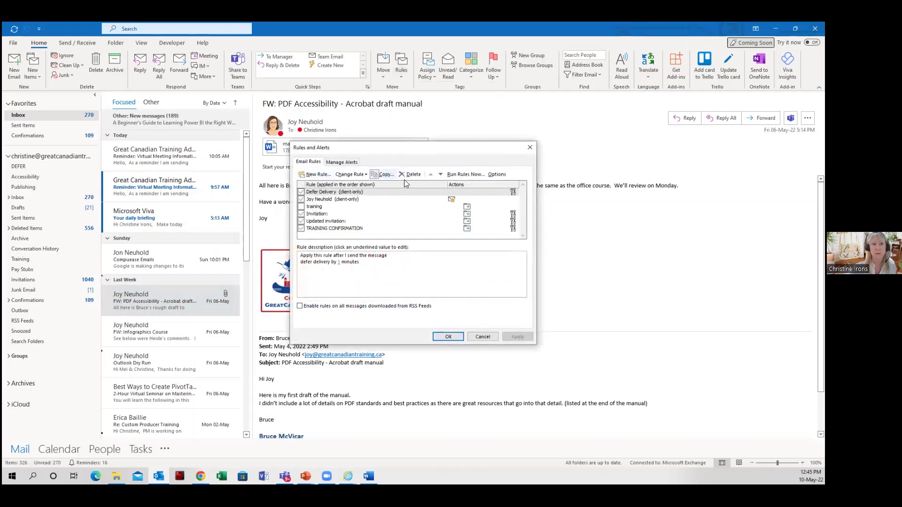
pyautogui.click(481, 337)
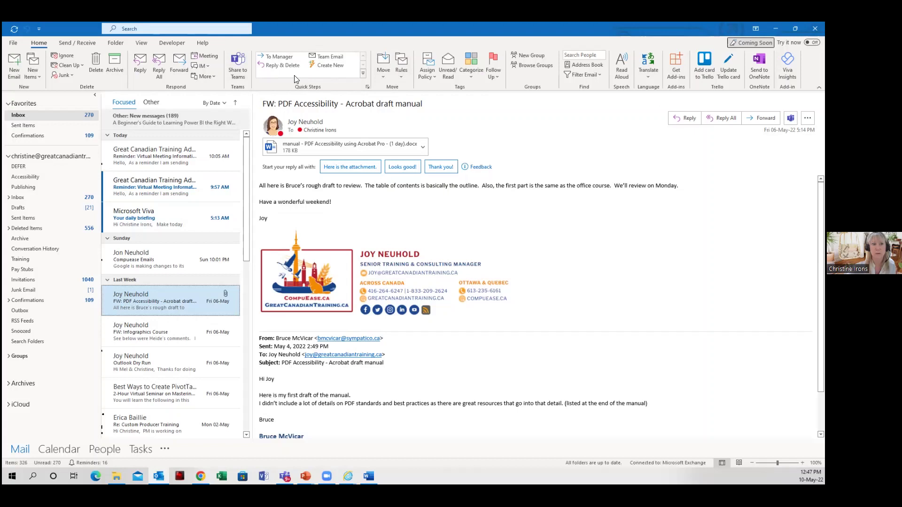
# - Create a Quick Step named "Do It" that performs the Reply action
pyautogui.click(330, 65)
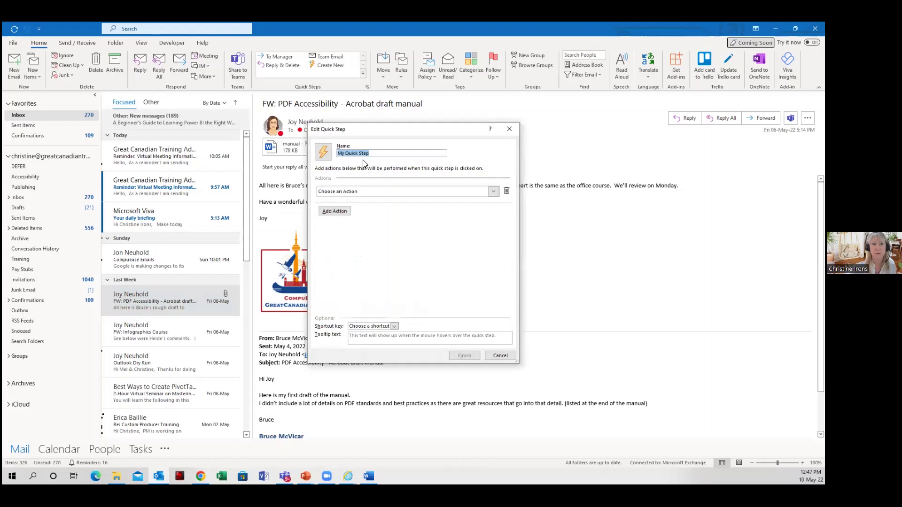
pyautogui.write('Do It')
pyautogui.click(338, 192)
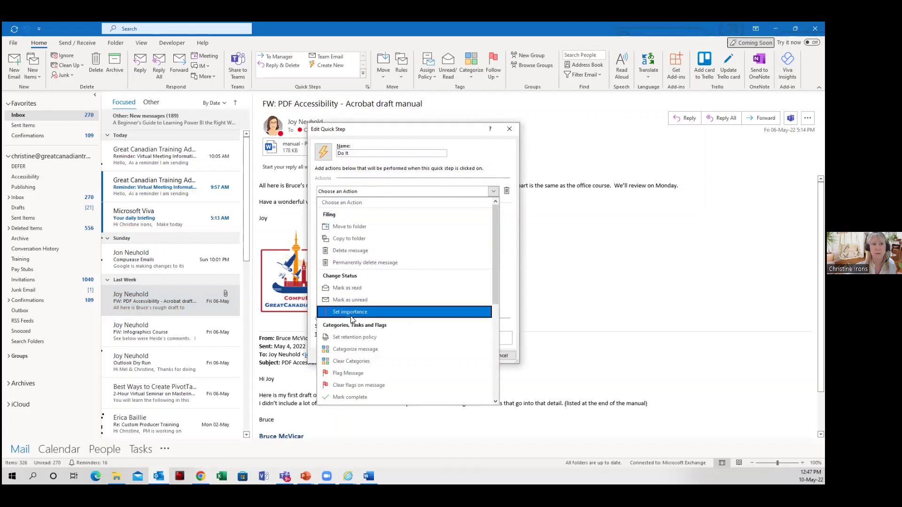
pyautogui.scroll(-2, 341, 324)
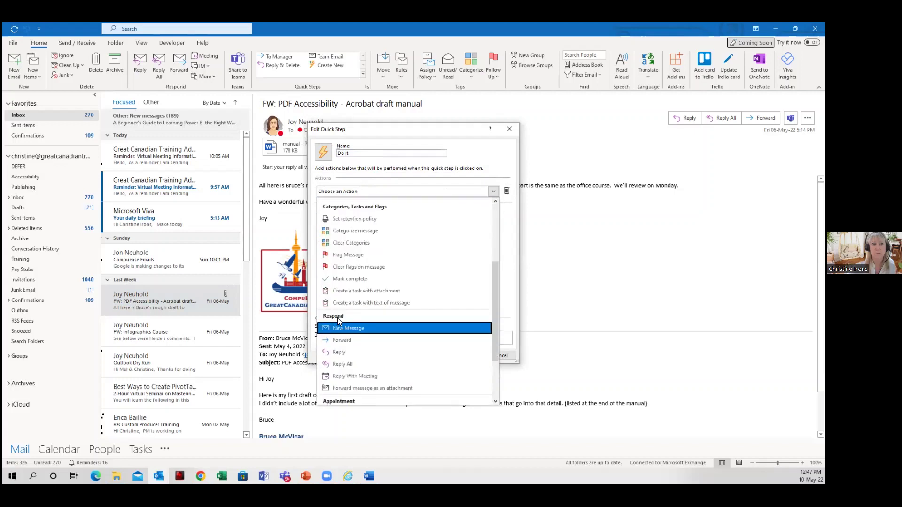
pyautogui.click(339, 352)
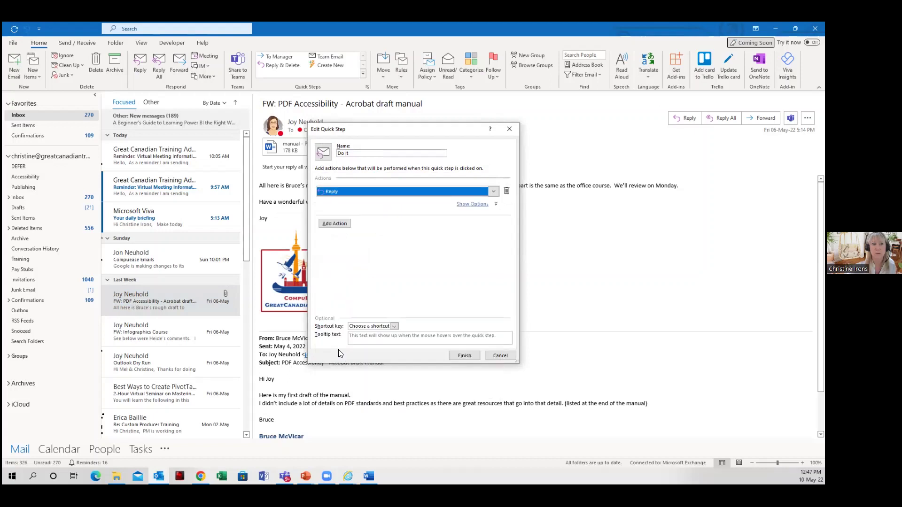
pyautogui.click(463, 355)
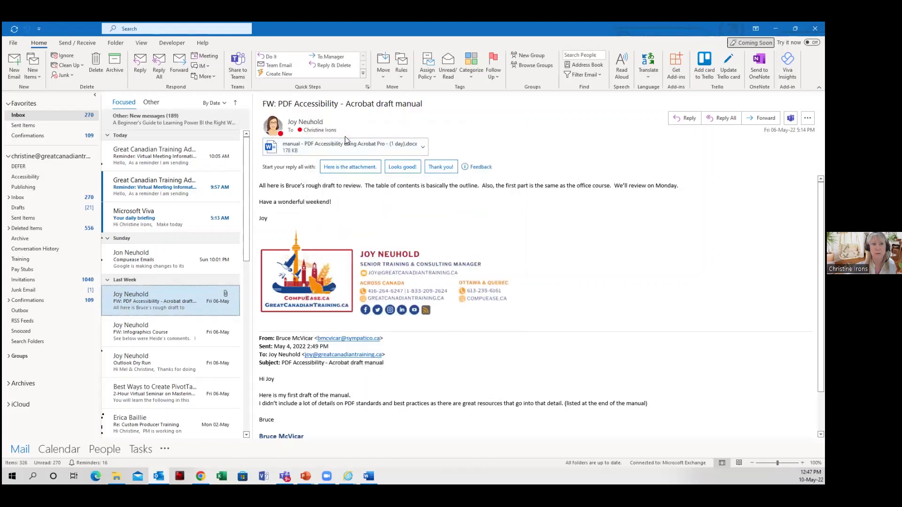
# - Create a Quick Step named "Delegate" that performs the Forward action, leaving its recipient blank
pyautogui.click(278, 56)
pyautogui.click(279, 73)
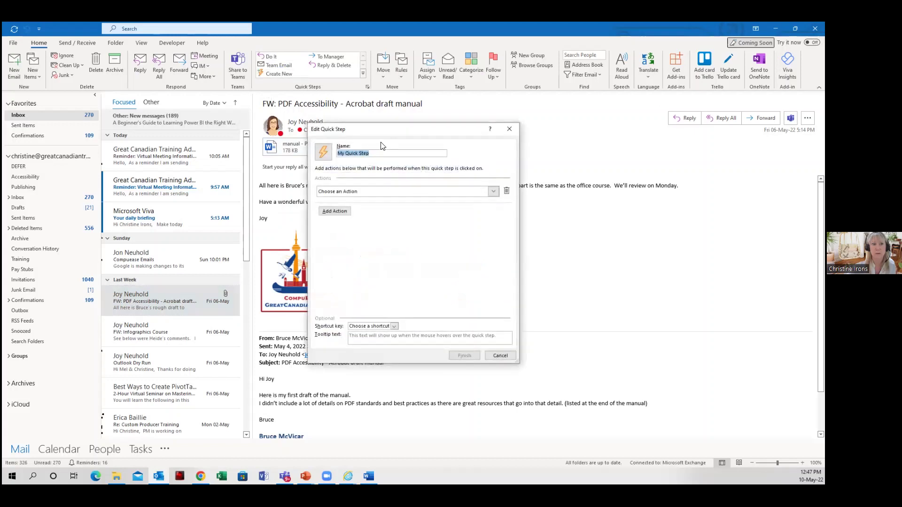
pyautogui.write('Delegate')
pyautogui.click(349, 191)
pyautogui.scroll(-3, 358, 305)
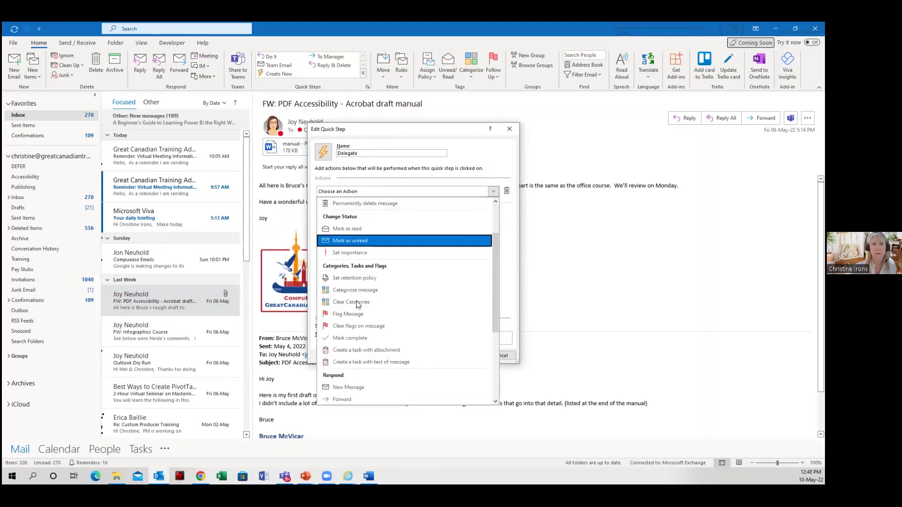
pyautogui.scroll(-5, 358, 304)
pyautogui.click(348, 309)
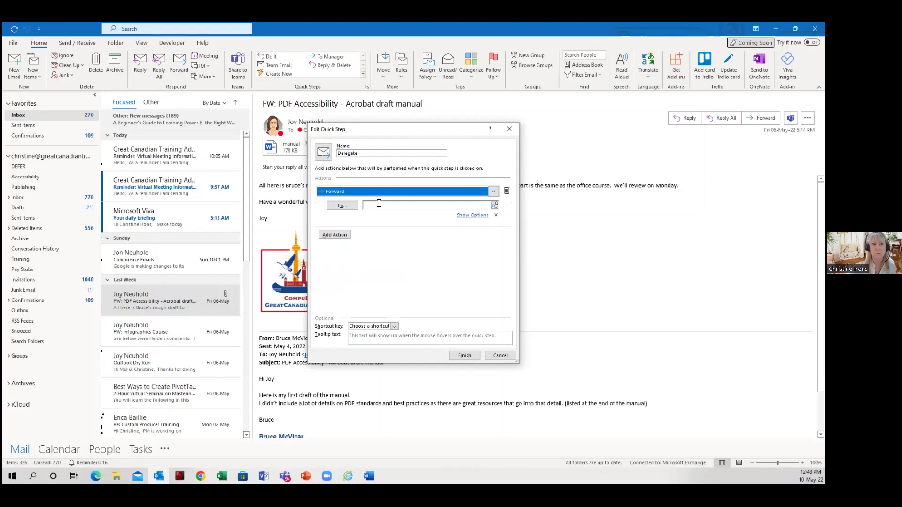
pyautogui.click(461, 357)
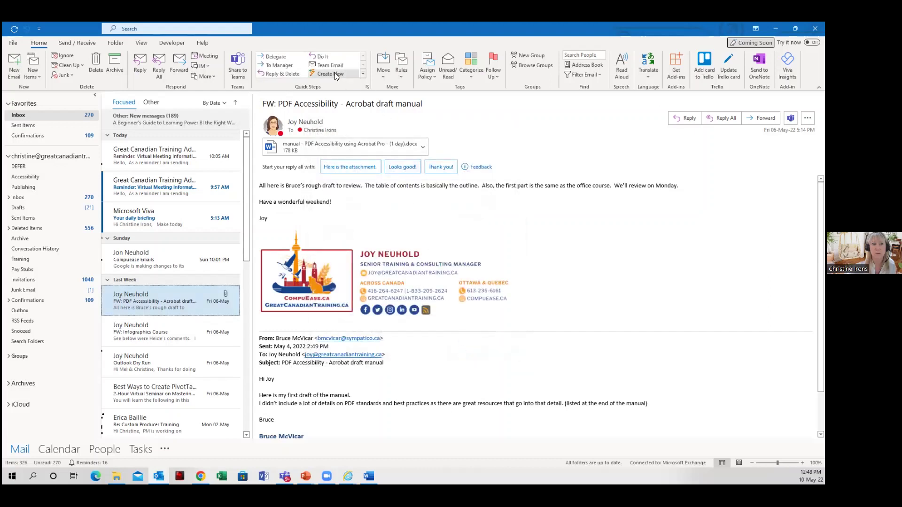
# - Start a new Quick Step named "Defer" whose first action categorizes the message as PREP
pyautogui.click(335, 74)
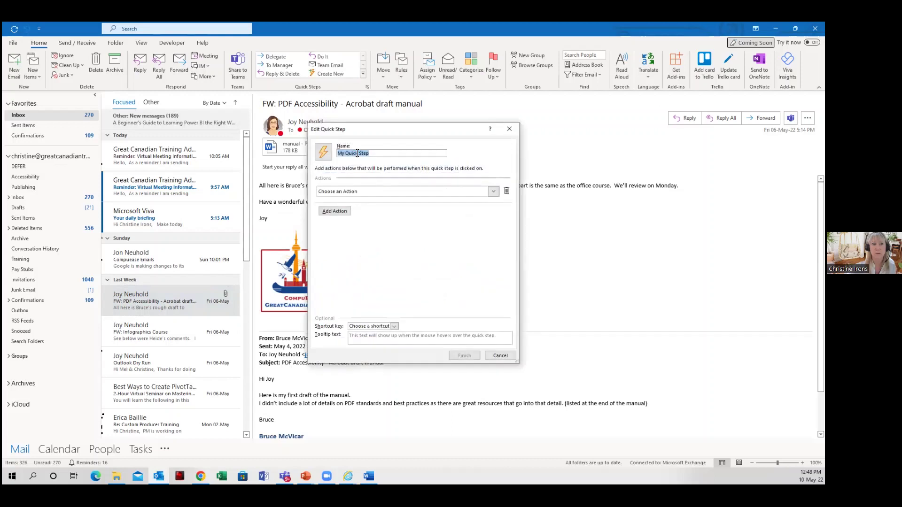
pyautogui.write('Defer')
pyautogui.click(346, 196)
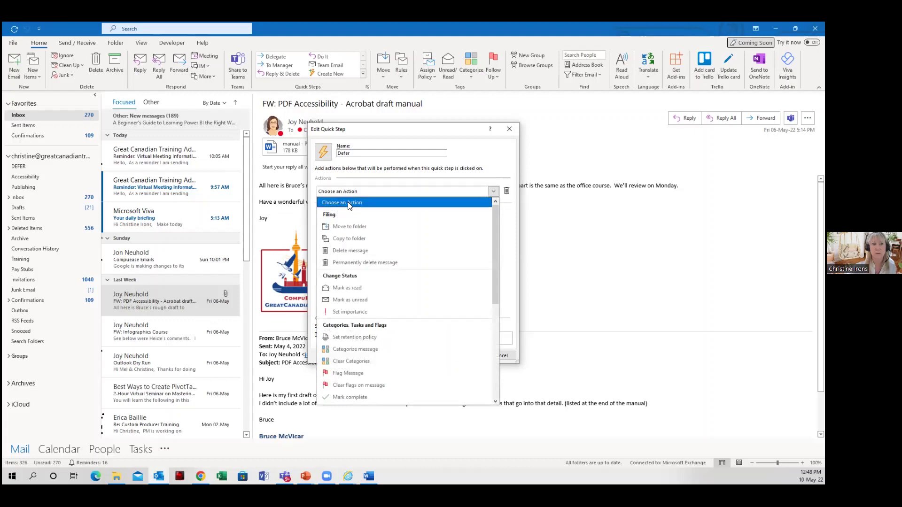
pyautogui.click(353, 349)
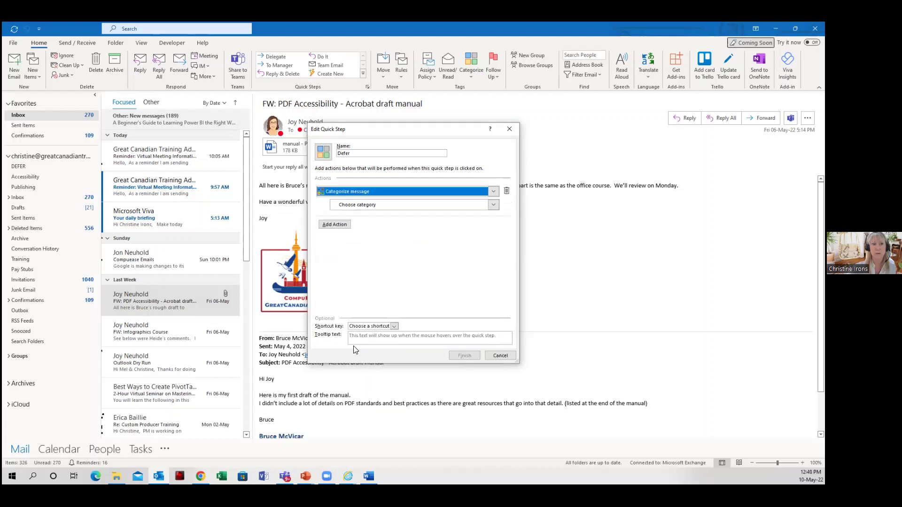
pyautogui.click(427, 208)
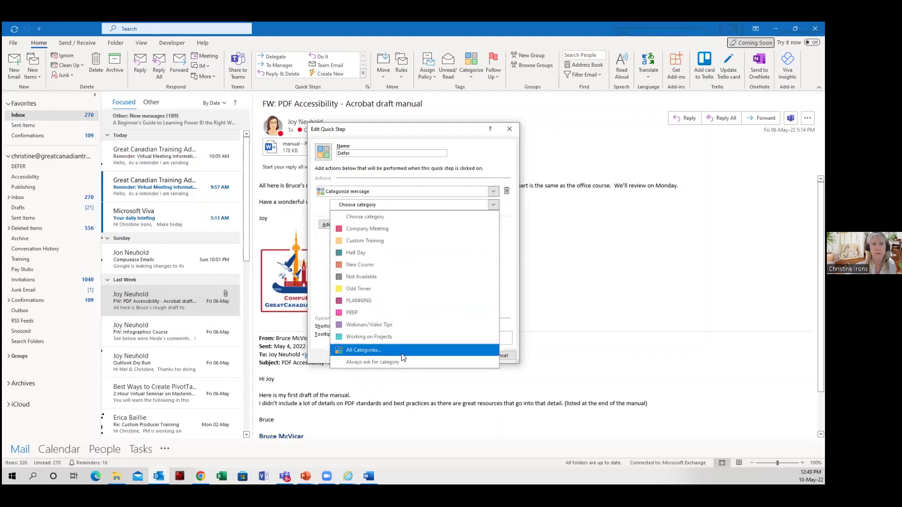
pyautogui.click(361, 349)
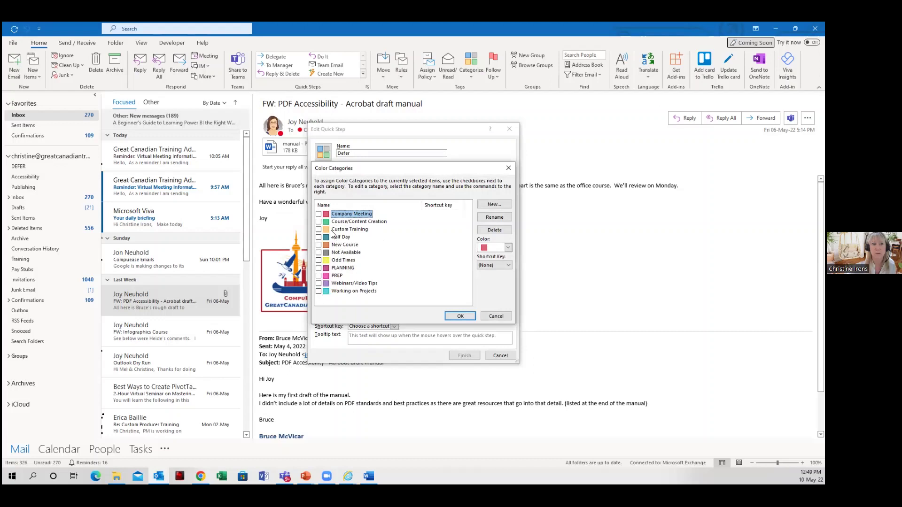
pyautogui.click(319, 275)
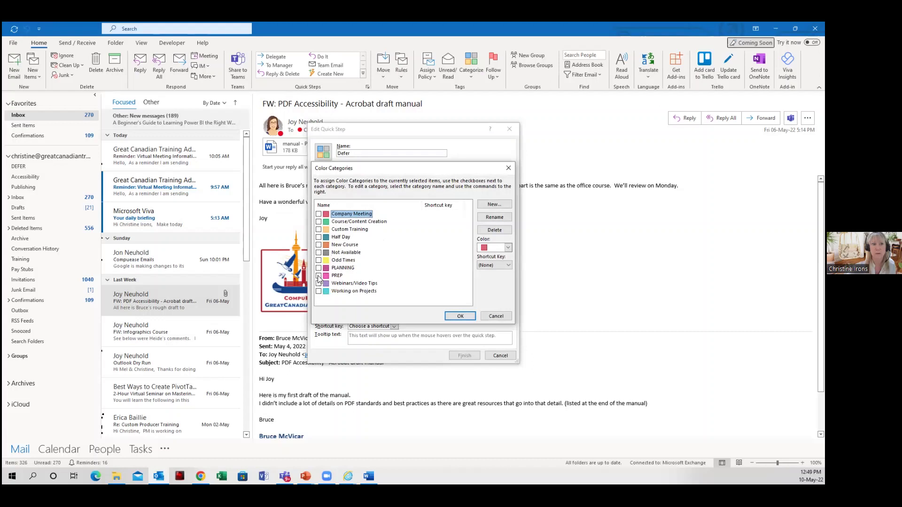
pyautogui.click(460, 316)
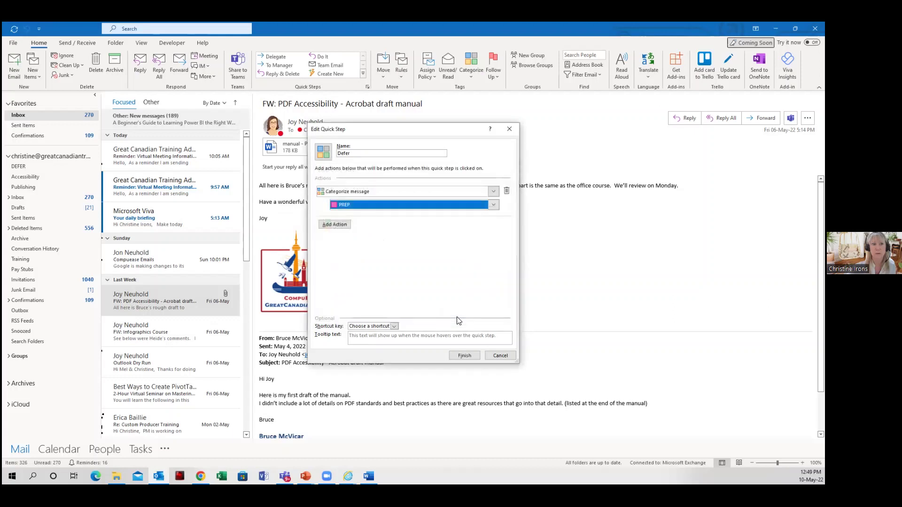
# - Add a second action to the Defer Quick Step that moves the message to the DEFER folder
pyautogui.click(335, 225)
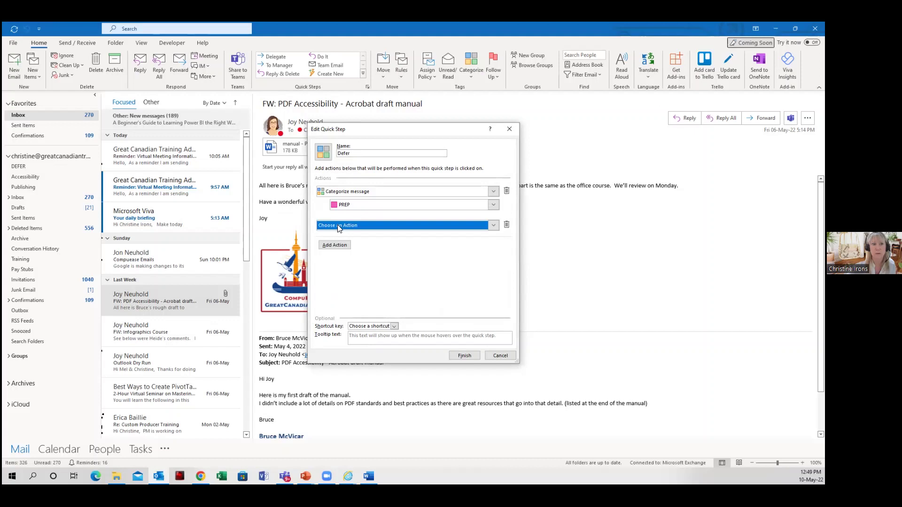
pyautogui.click(338, 227)
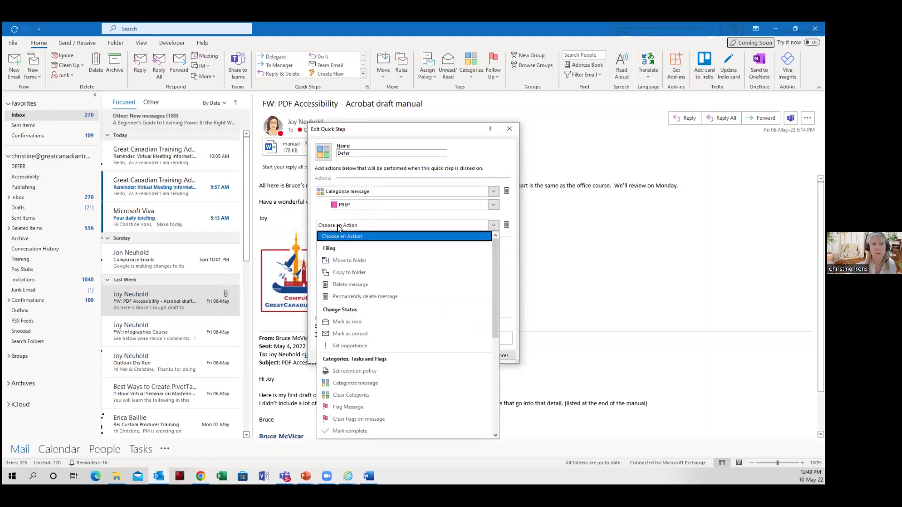
pyautogui.click(338, 261)
pyautogui.click(362, 238)
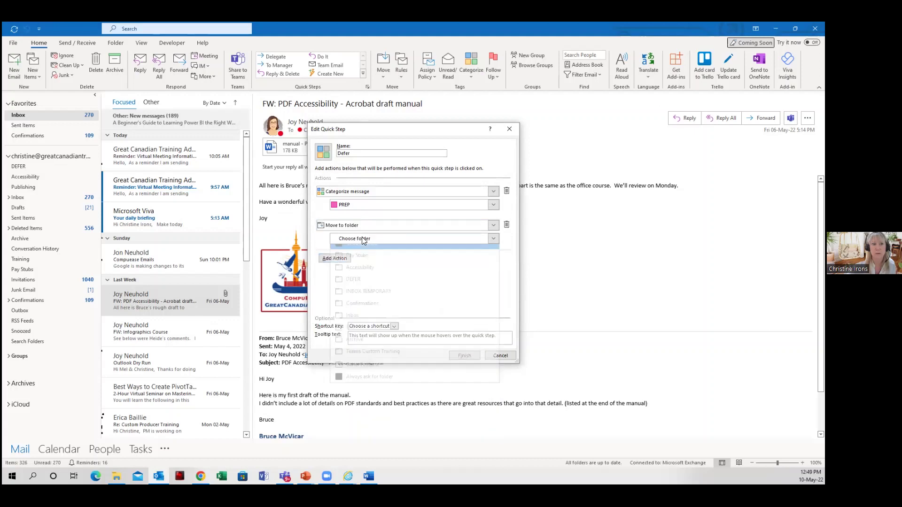
pyautogui.click(350, 286)
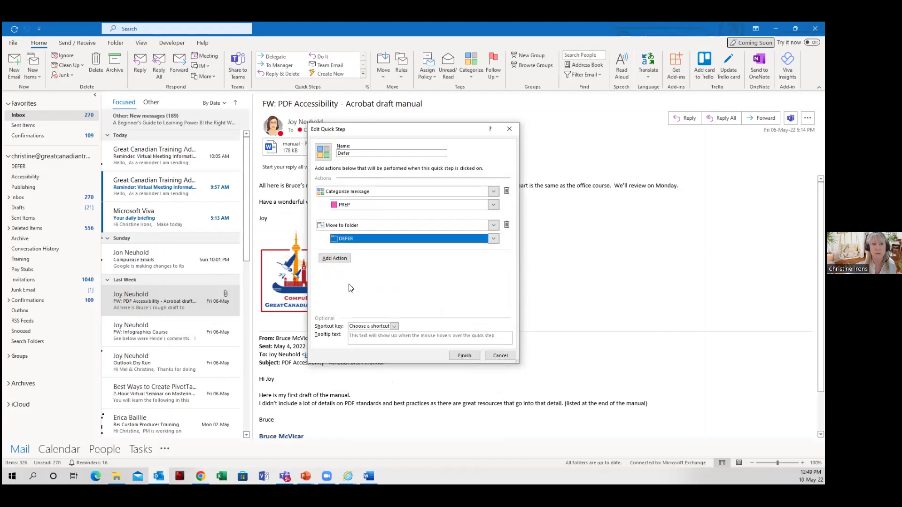
# - Add a third action, Create an appointment with attachment, to the Defer Quick Step and save the Quick Step
pyautogui.click(341, 259)
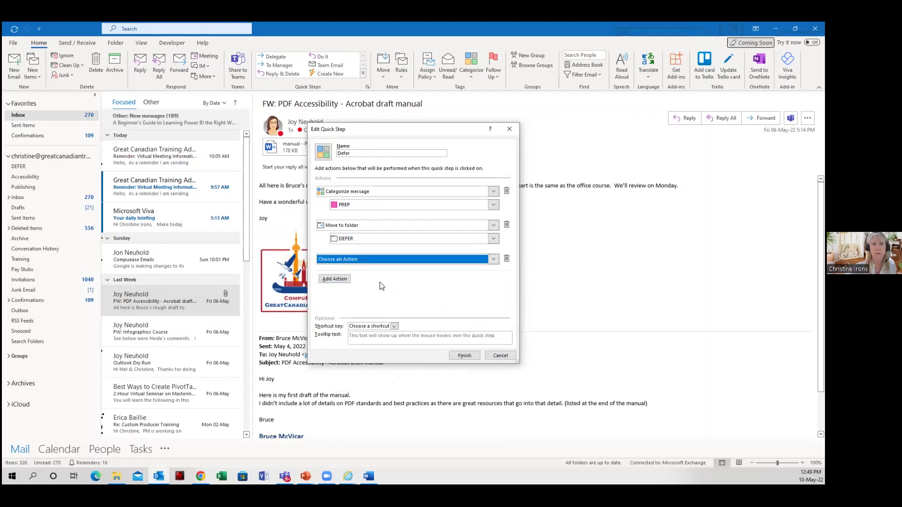
pyautogui.click(368, 257)
pyautogui.scroll(-1, 368, 216)
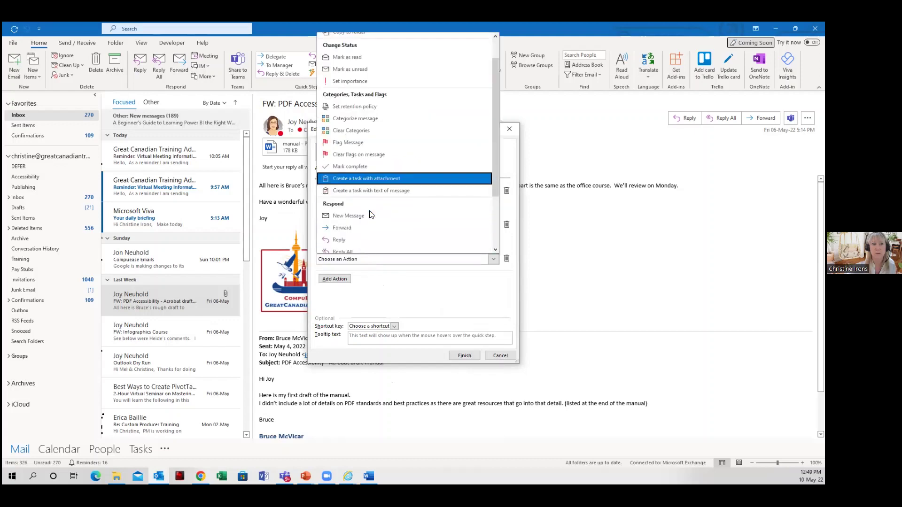
pyautogui.scroll(-3, 371, 214)
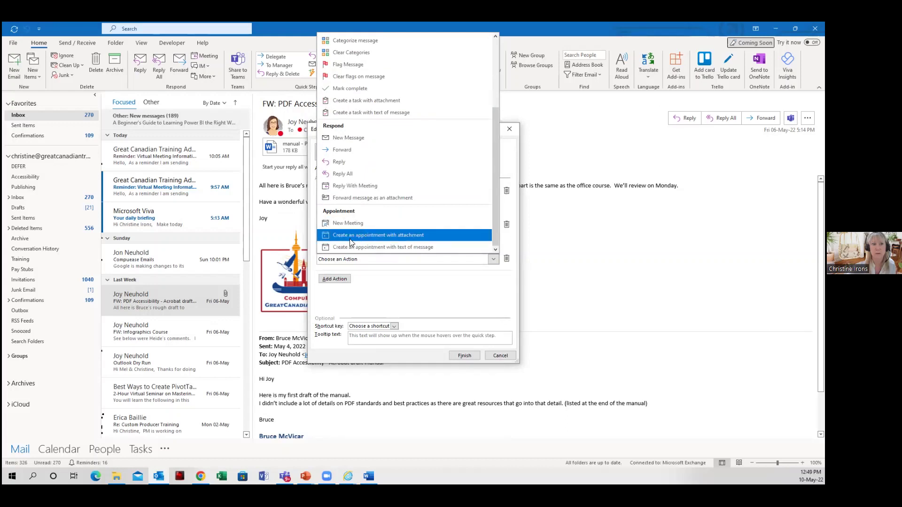
pyautogui.click(375, 235)
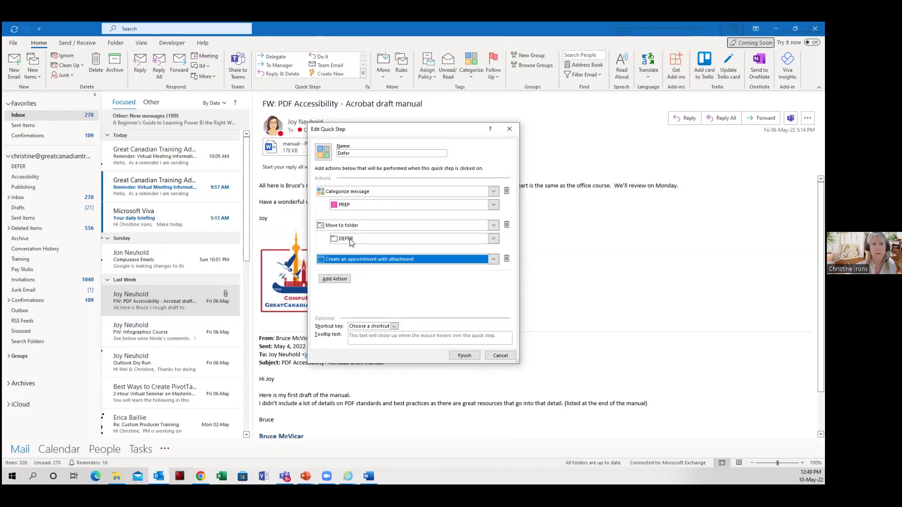
pyautogui.click(465, 356)
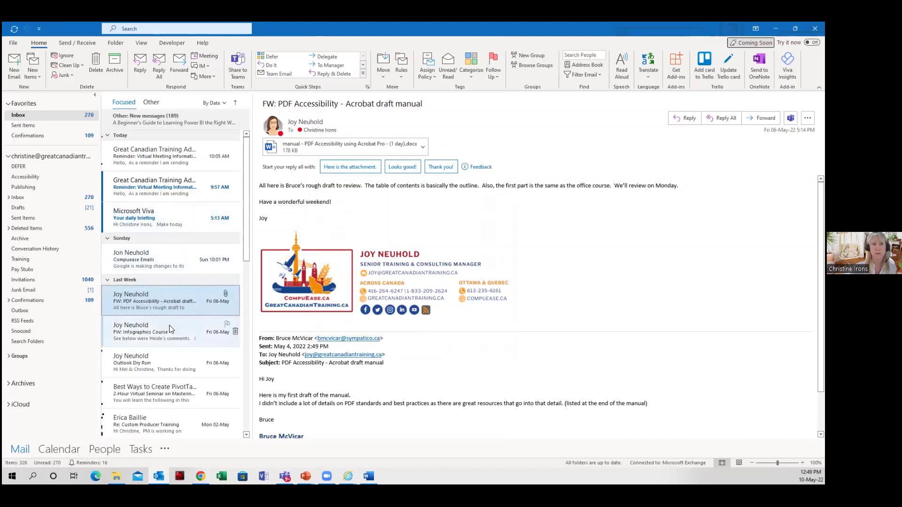
# - Run the Defer Quick Step on the "Your daily briefing" message and save its appointment for Mon 16-May-22
pyautogui.click(169, 219)
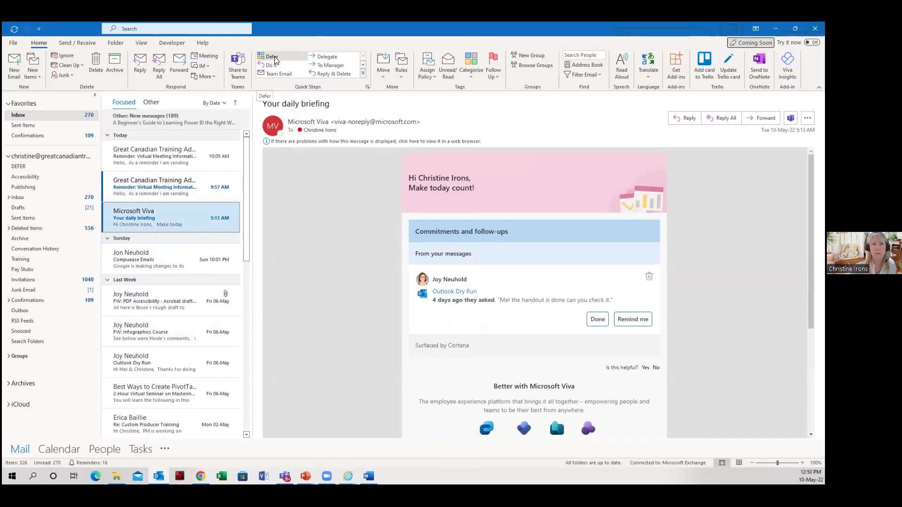
pyautogui.click(275, 59)
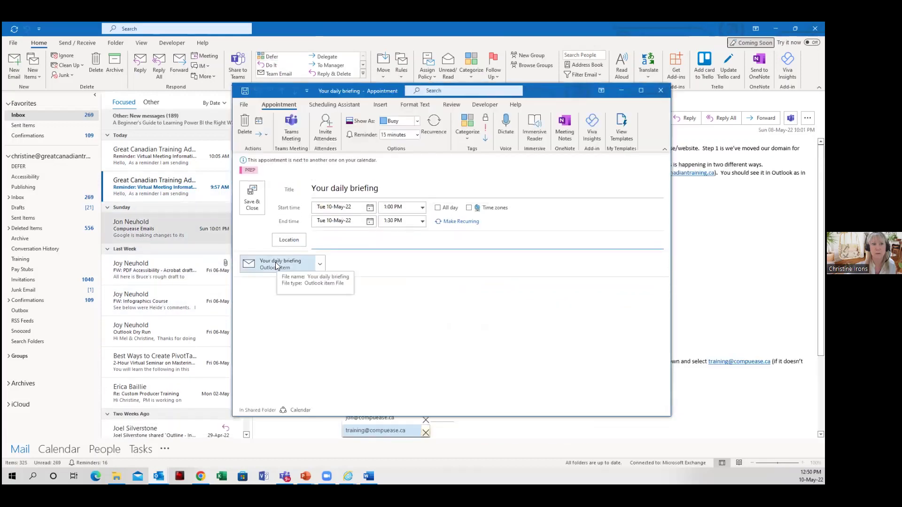
pyautogui.click(362, 207)
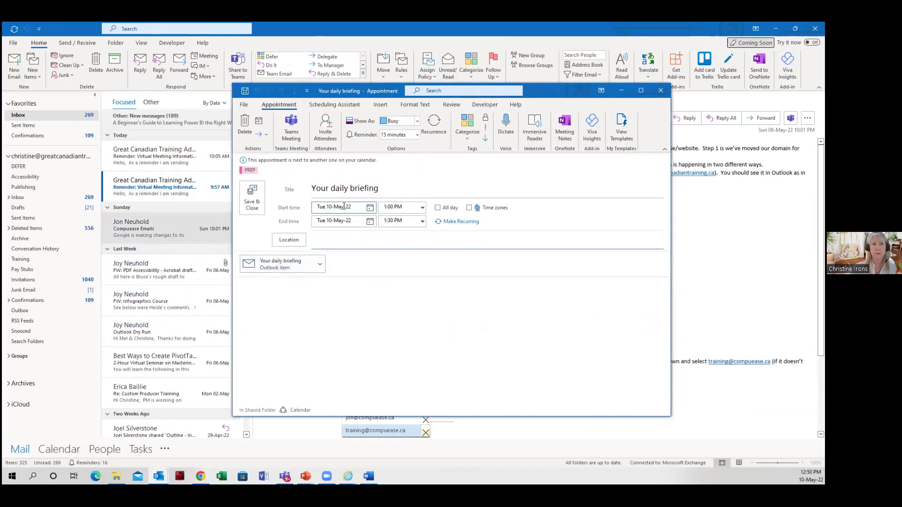
pyautogui.click(392, 221)
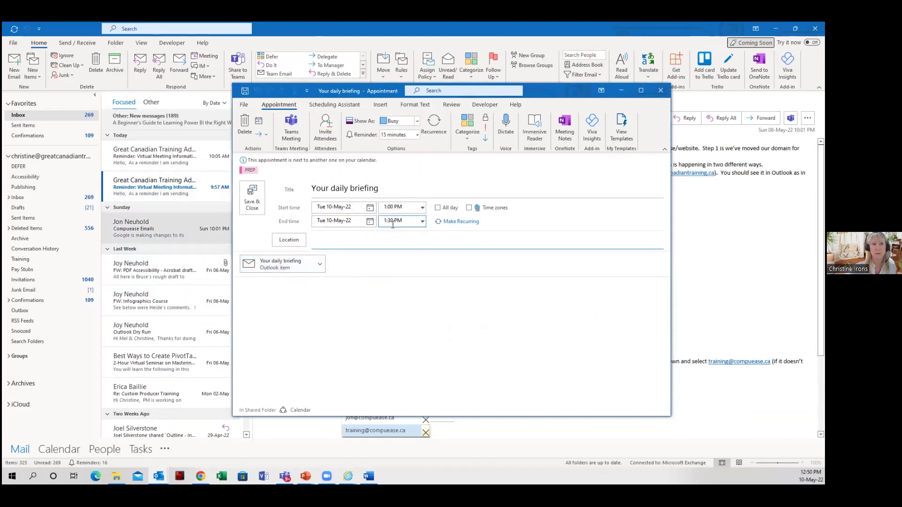
pyautogui.click(370, 207)
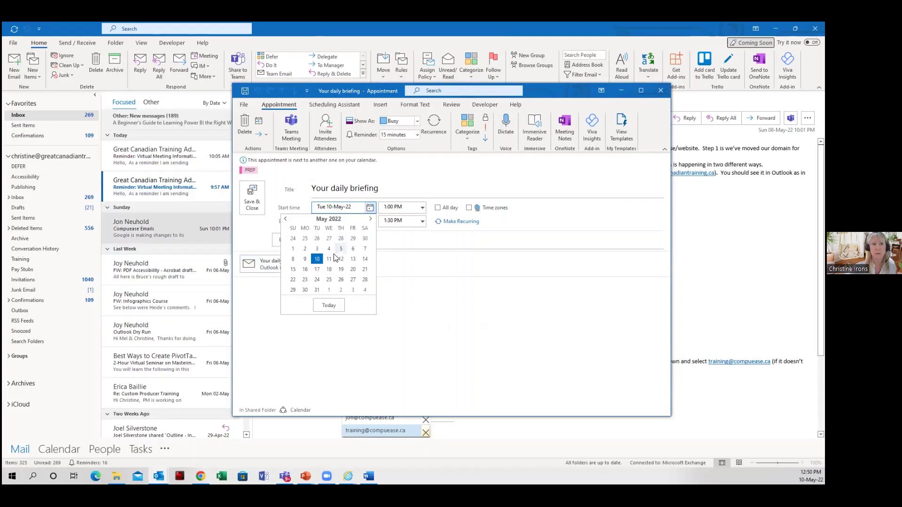
pyautogui.click(305, 270)
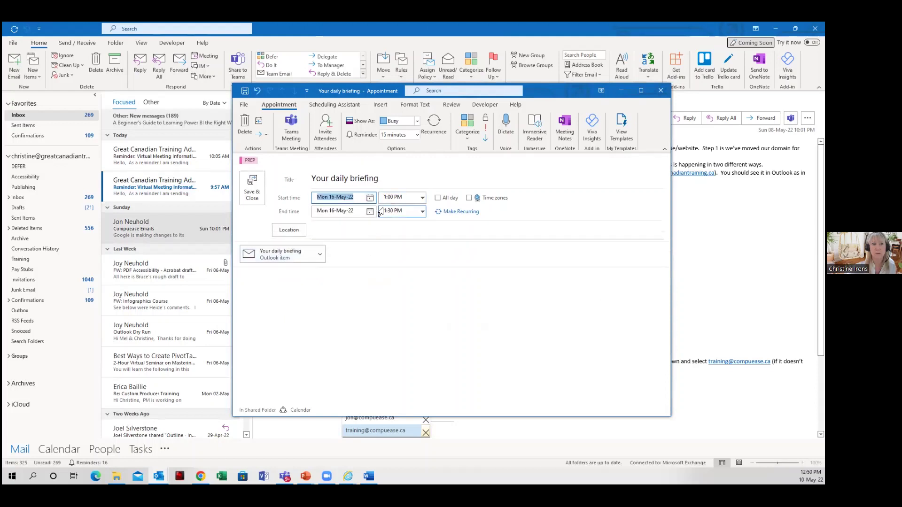
pyautogui.click(252, 187)
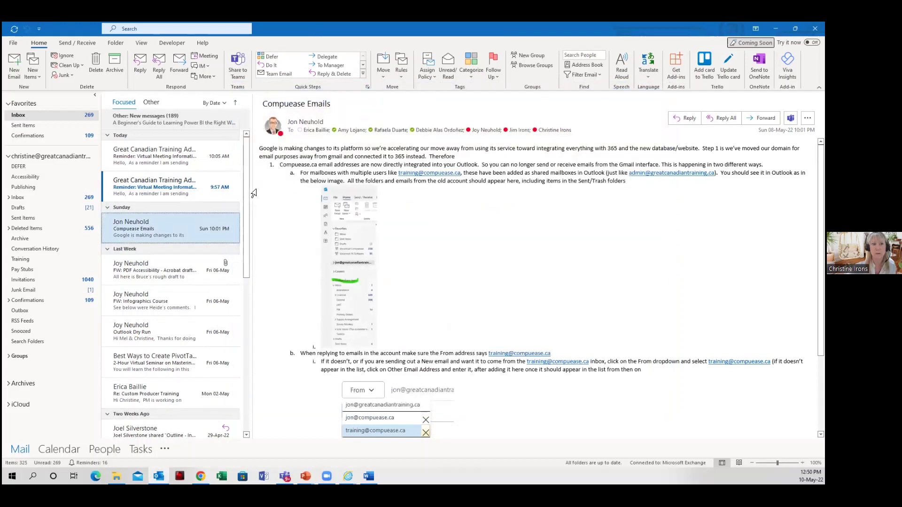
# - Check the DEFER folder for the deferred message and return to the Inbox
pyautogui.click(21, 167)
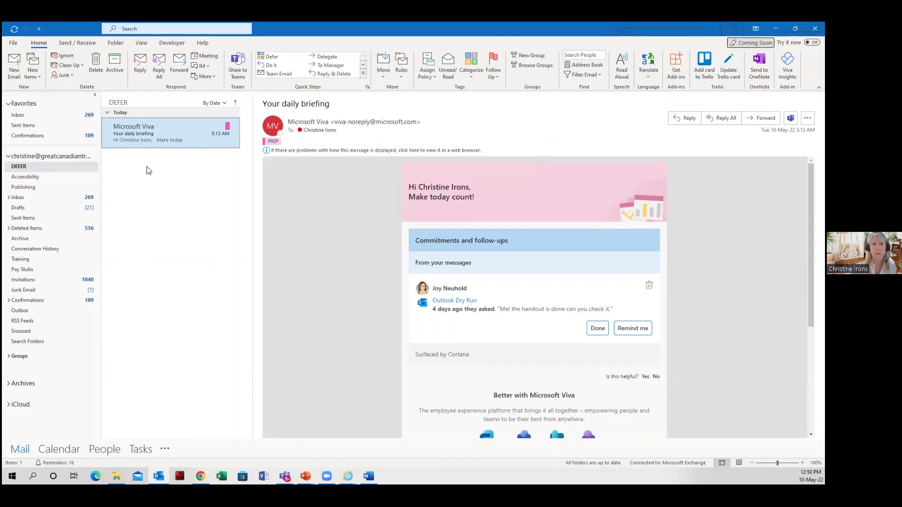
pyautogui.click(27, 198)
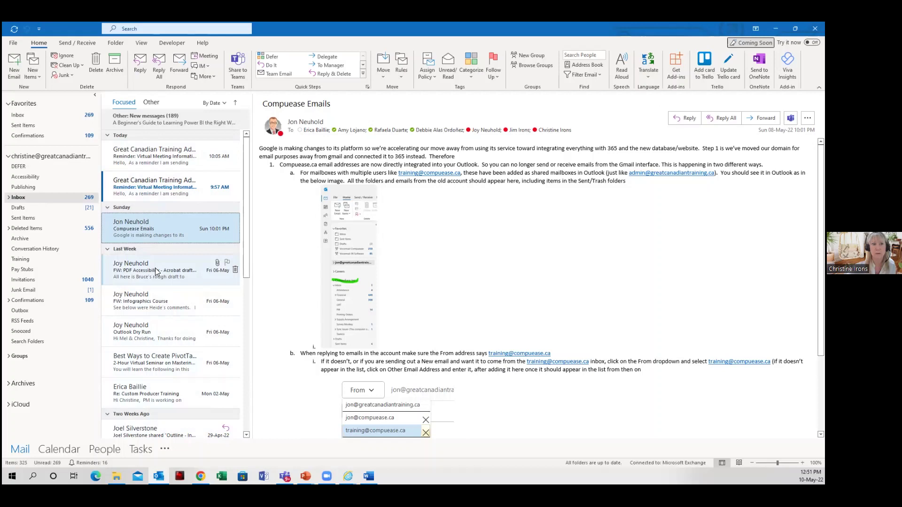
# - Add a new conditional formatting rule named Boss to the Inbox's current view settings
pyautogui.click(141, 43)
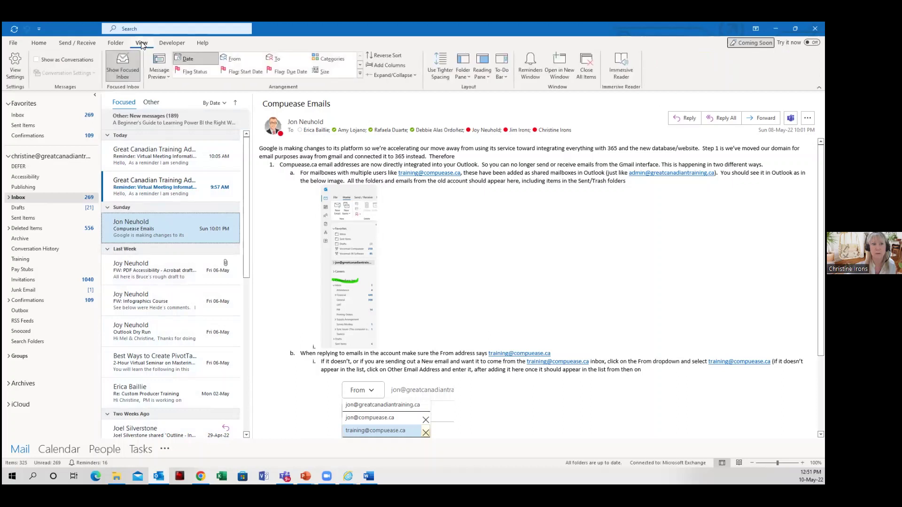
pyautogui.click(8, 69)
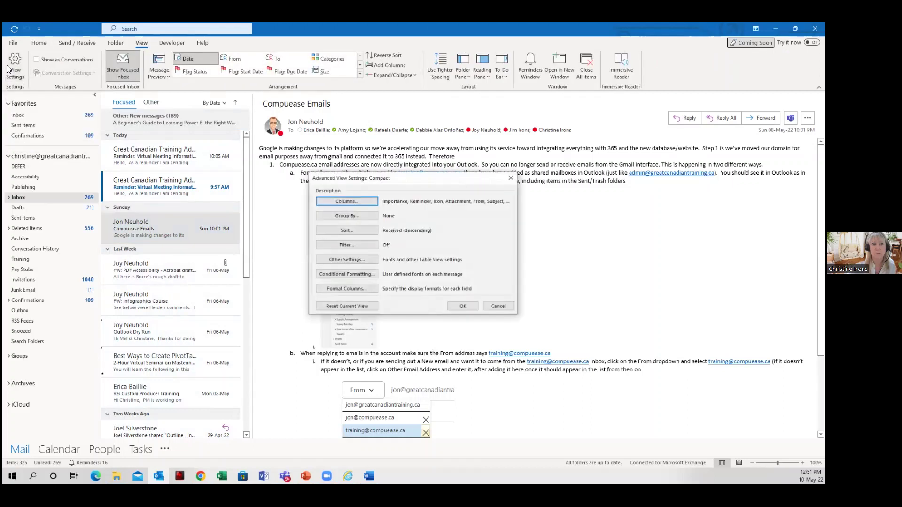
pyautogui.click(328, 275)
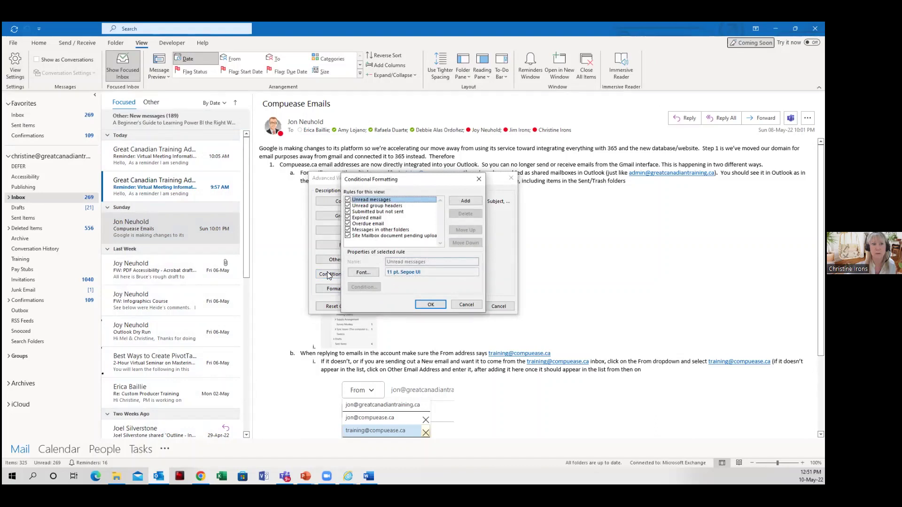
pyautogui.click(464, 201)
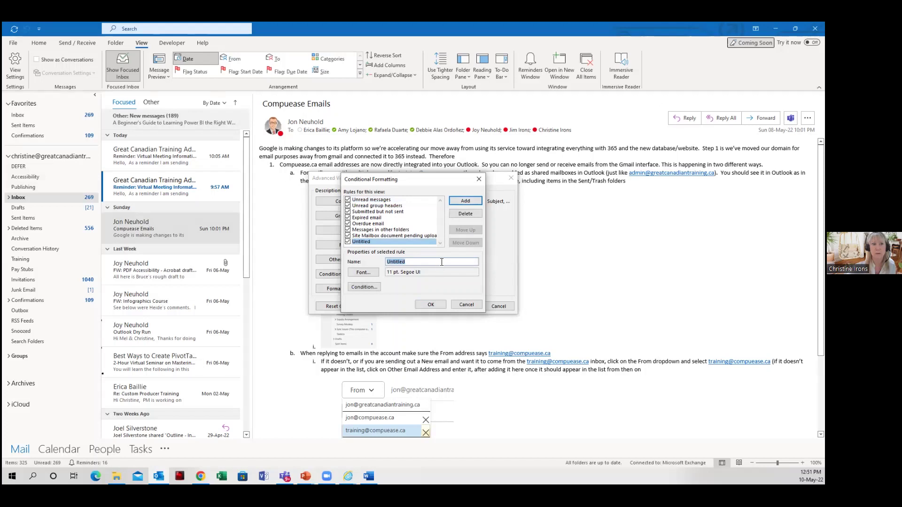
pyautogui.write('Boss')
# - Set the Boss rule's condition to messages from the boss, chosen from the global address list
pyautogui.click(364, 287)
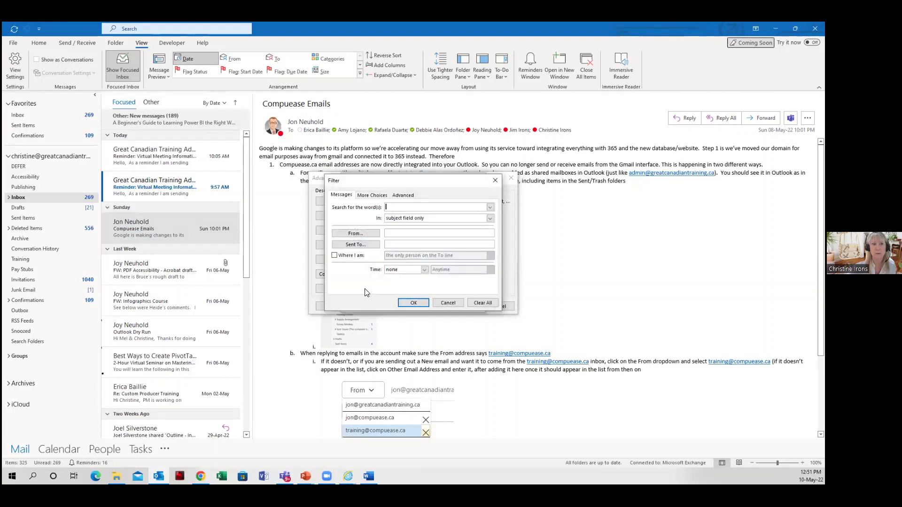
pyautogui.click(366, 234)
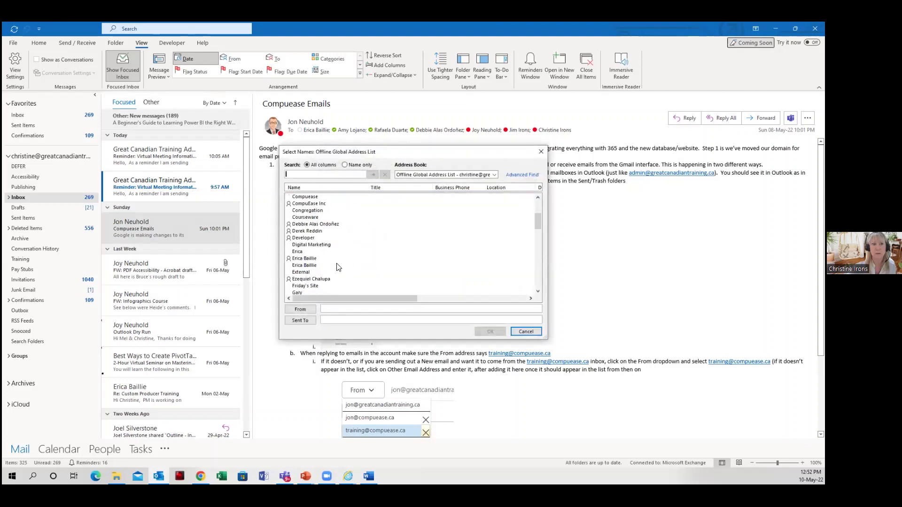
pyautogui.scroll(-8, 337, 267)
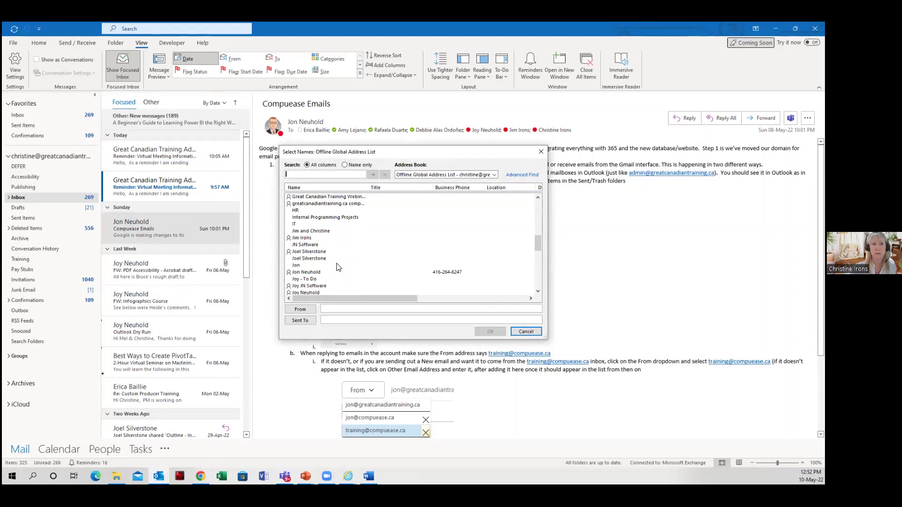
pyautogui.scroll(-1, 338, 267)
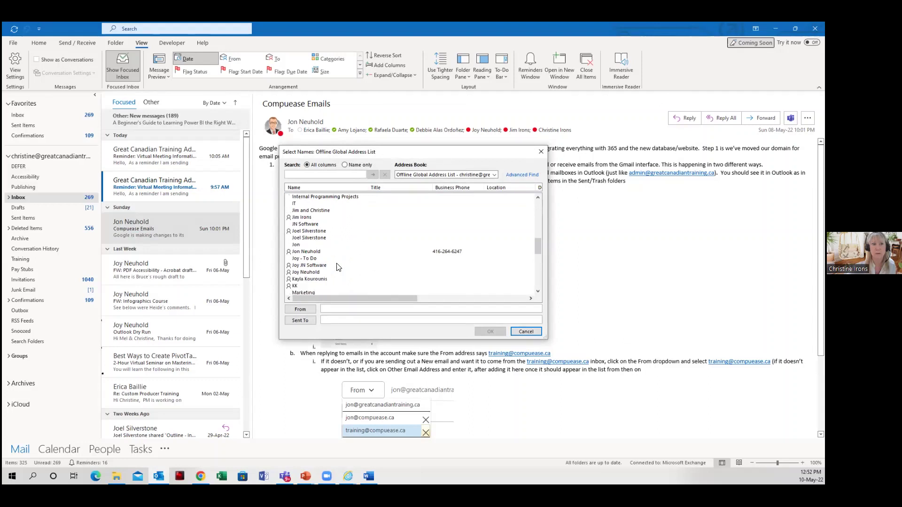
pyautogui.click(317, 265)
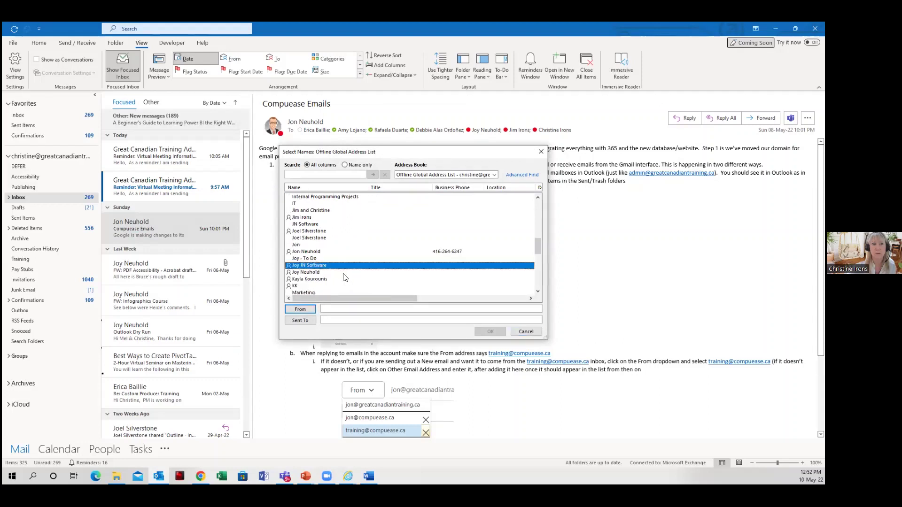
pyautogui.click(313, 270)
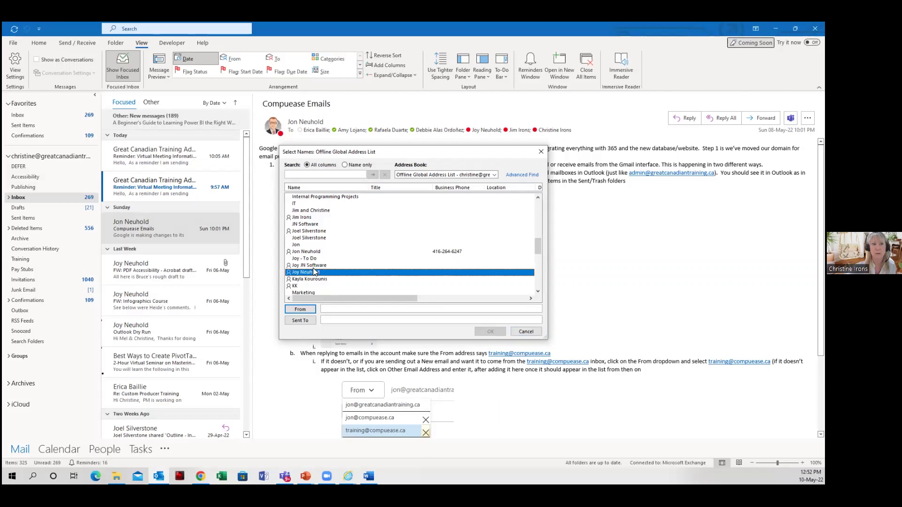
pyautogui.doubleClick(313, 269)
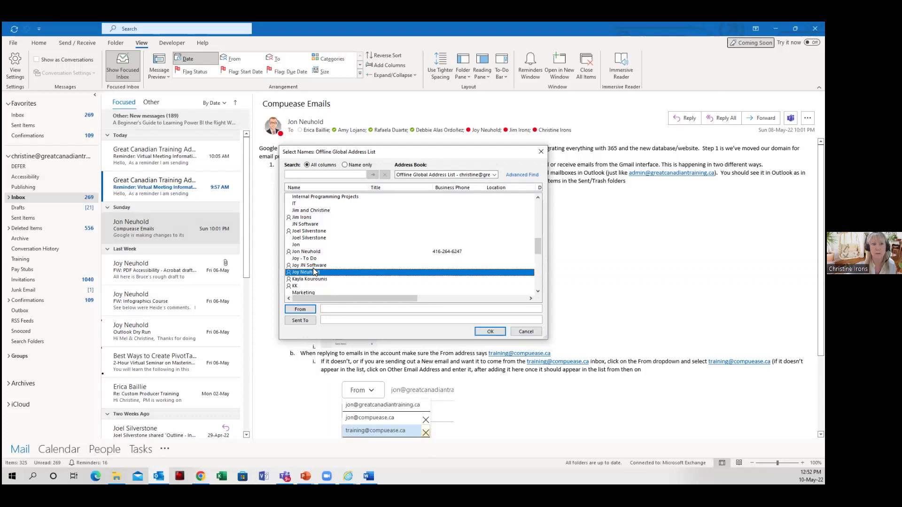
pyautogui.click(487, 331)
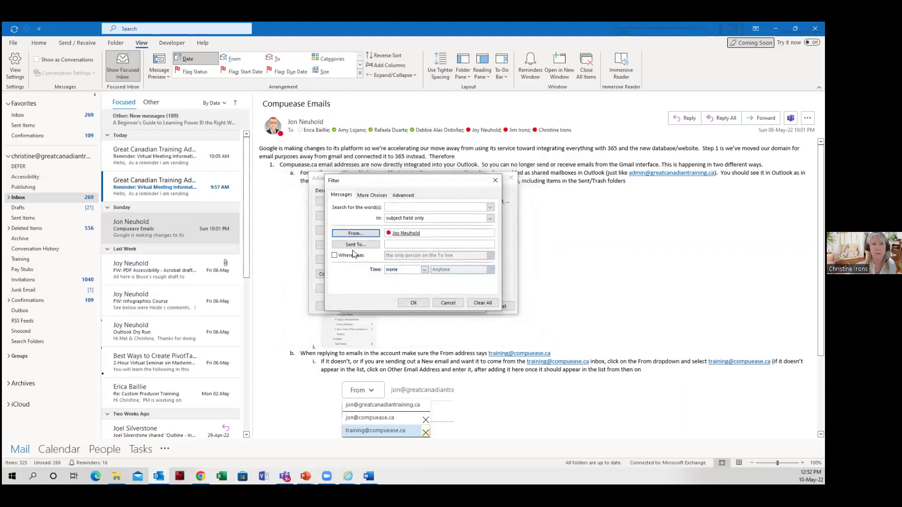
pyautogui.click(413, 303)
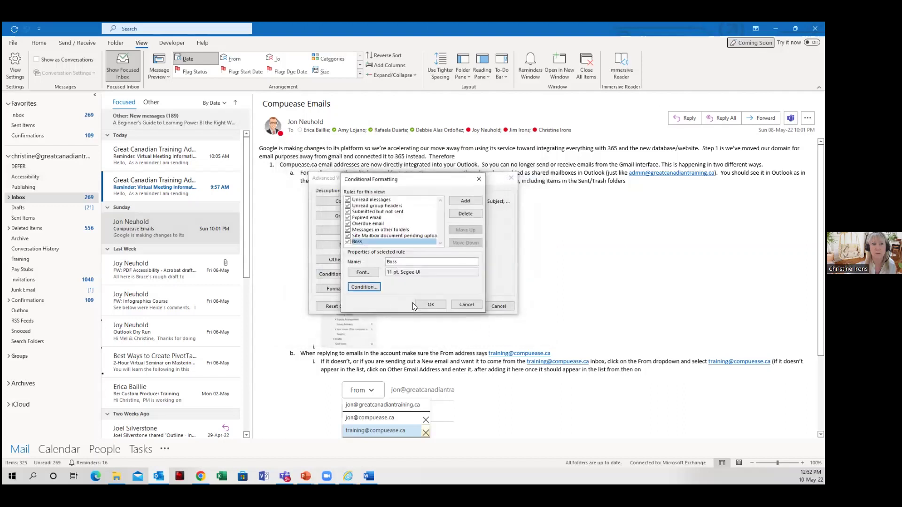
# - Set the Boss rule's font to size Bigger in Red and apply the view settings
pyautogui.click(361, 272)
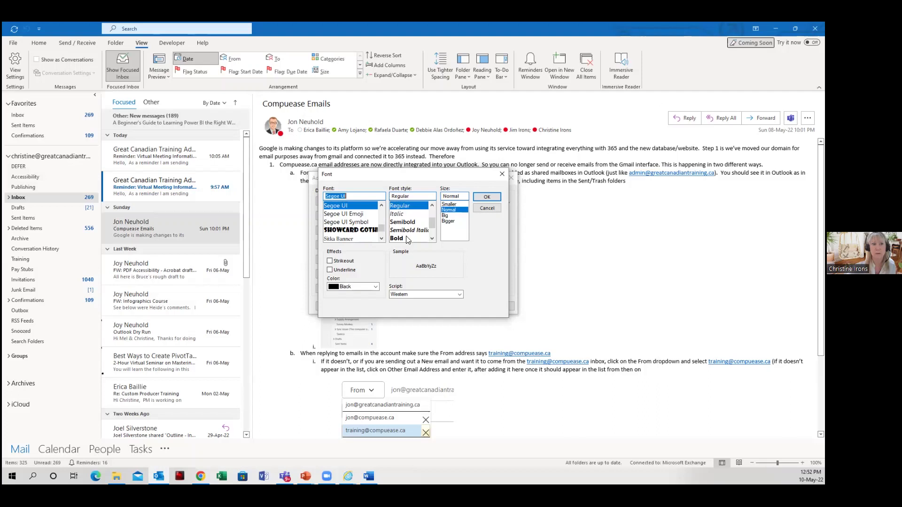
pyautogui.click(452, 221)
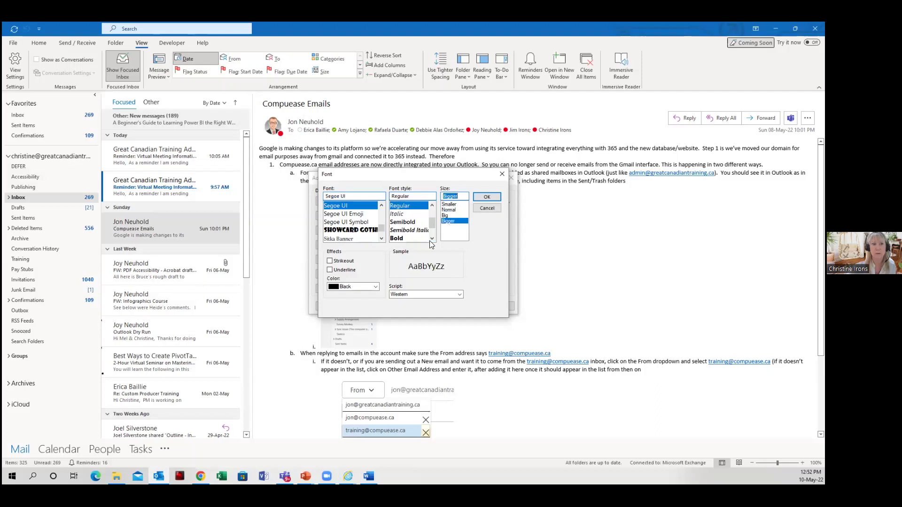
pyautogui.click(348, 288)
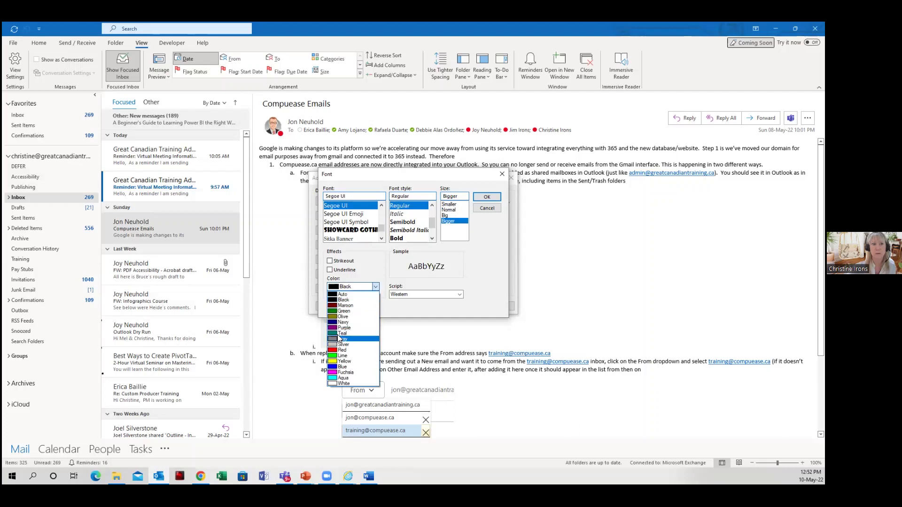
pyautogui.click(336, 350)
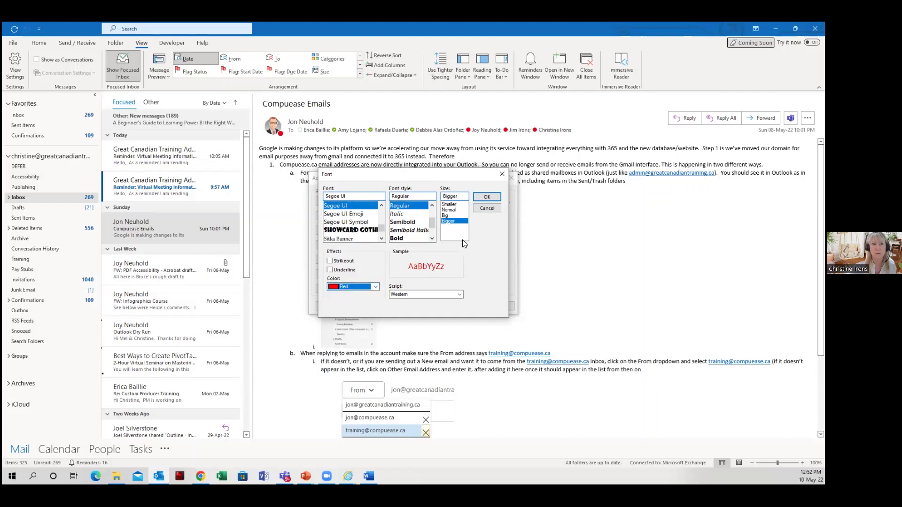
pyautogui.click(486, 197)
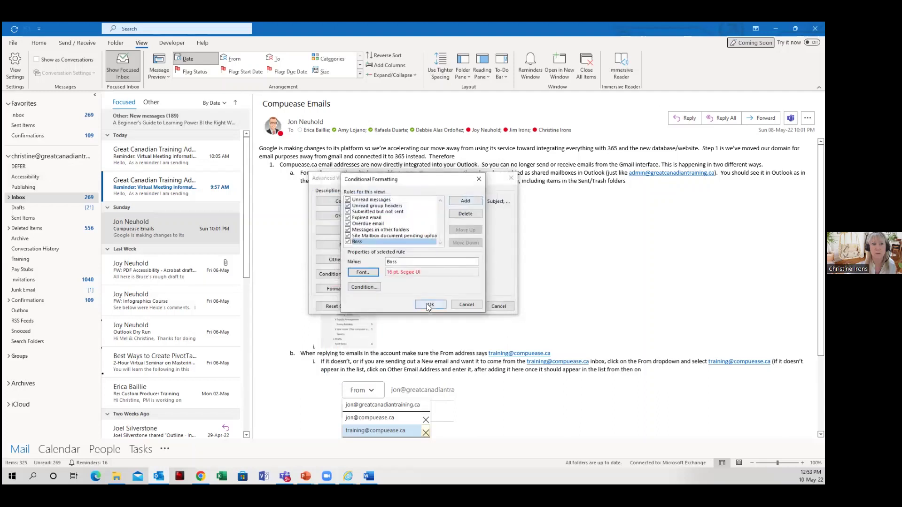
pyautogui.click(429, 305)
pyautogui.click(463, 305)
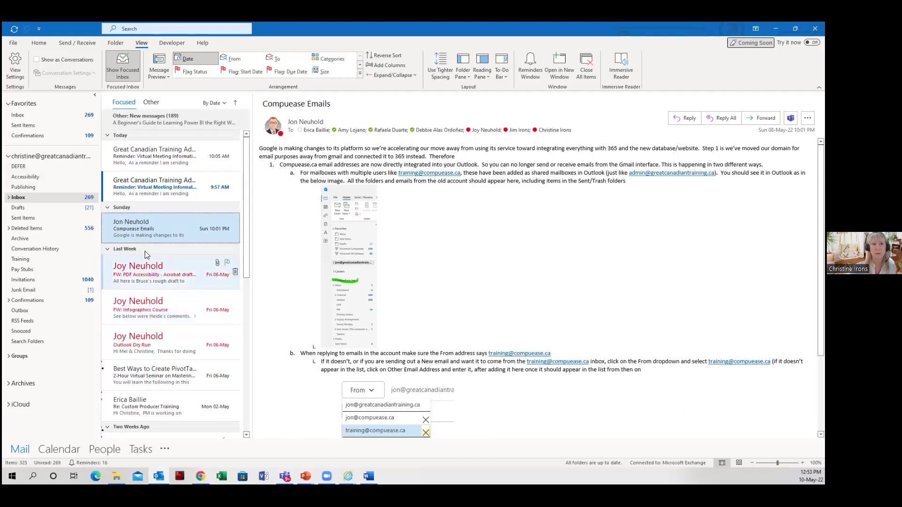
# - Create an advanced rule from the boss's "FW: PDF Accessibility" message, using the sender as its only condition
pyautogui.click(150, 267)
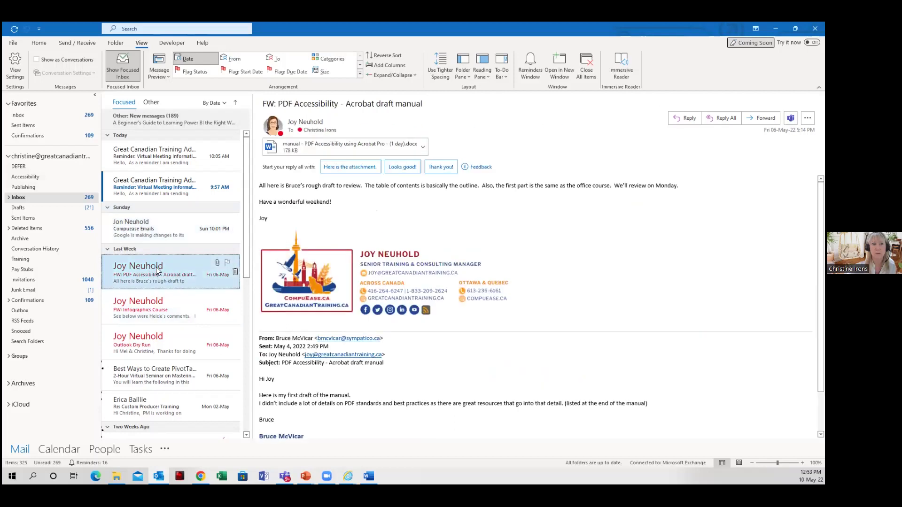
pyautogui.click(39, 43)
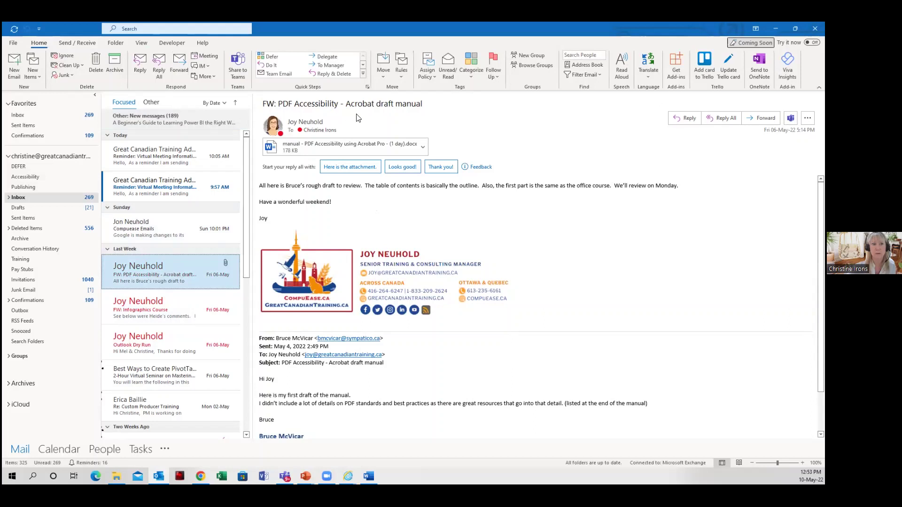
pyautogui.click(398, 78)
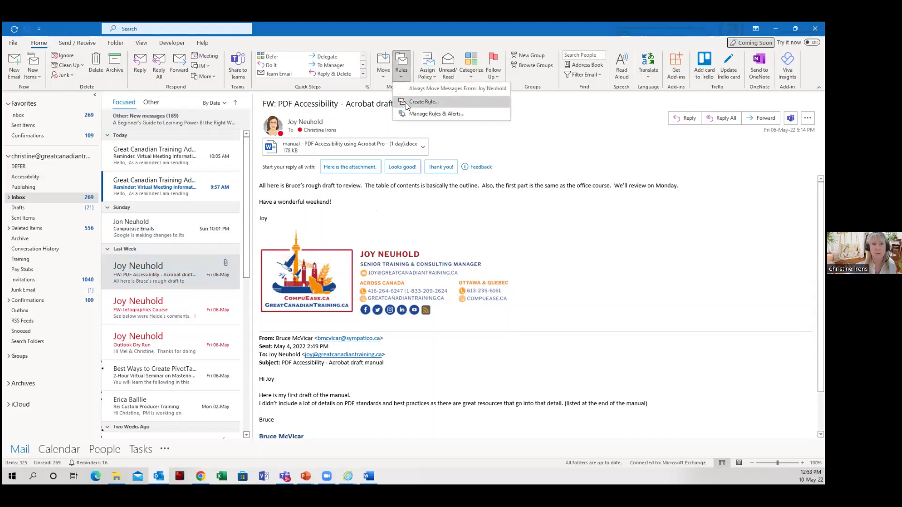
pyautogui.click(407, 102)
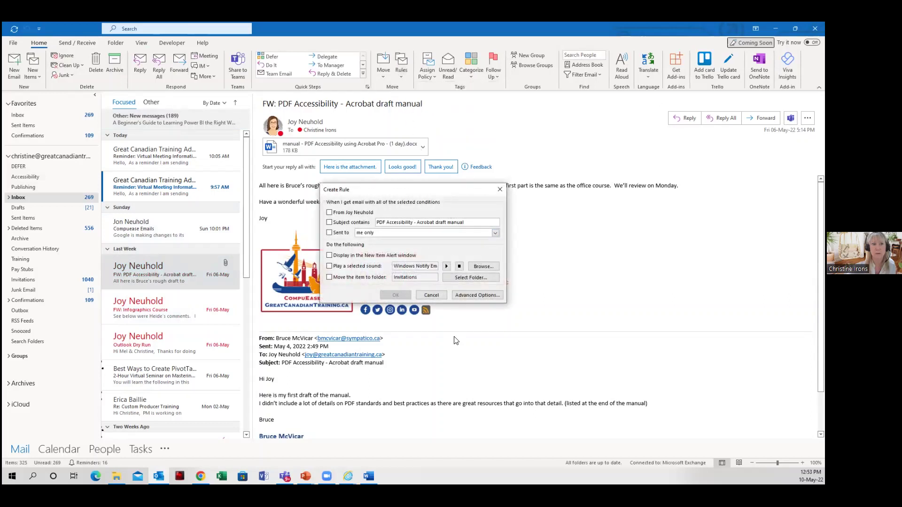
pyautogui.click(474, 294)
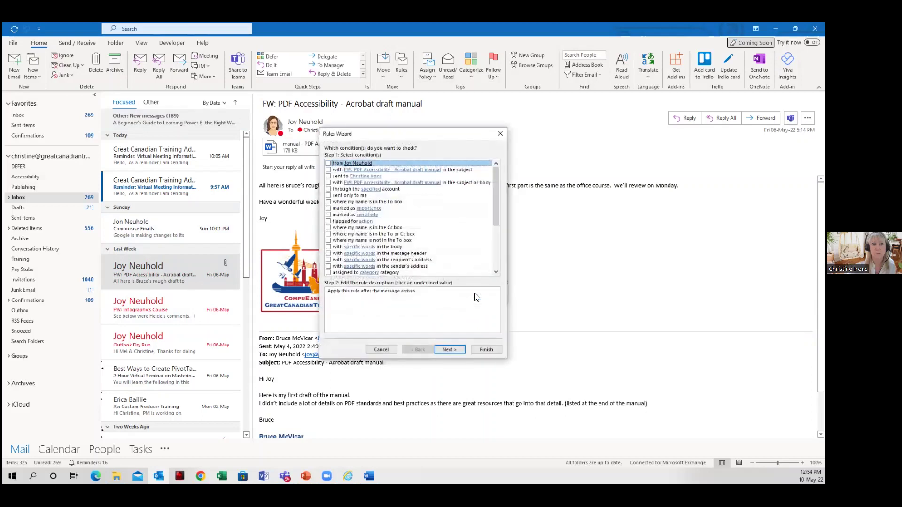
pyautogui.click(328, 164)
pyautogui.click(452, 350)
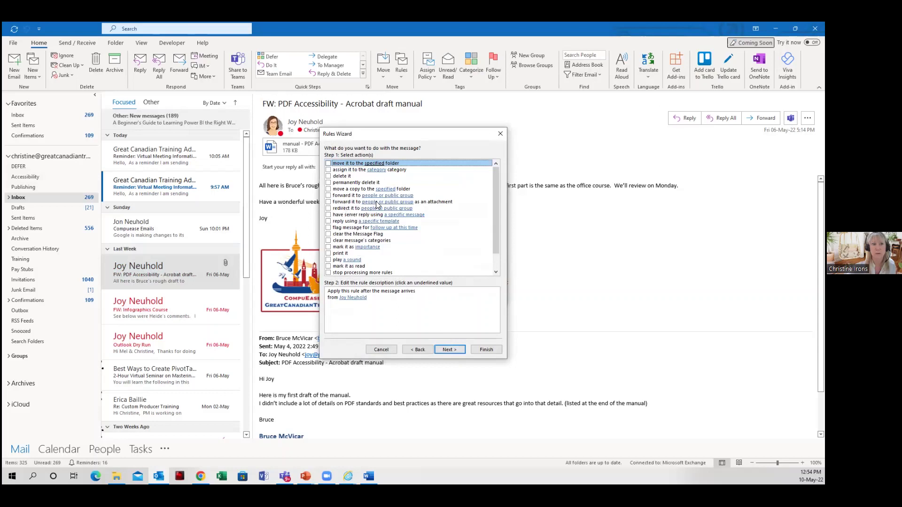
# - Add the action to forward the message as an attachment and enter the mobile phone number as recipient
pyautogui.click(329, 202)
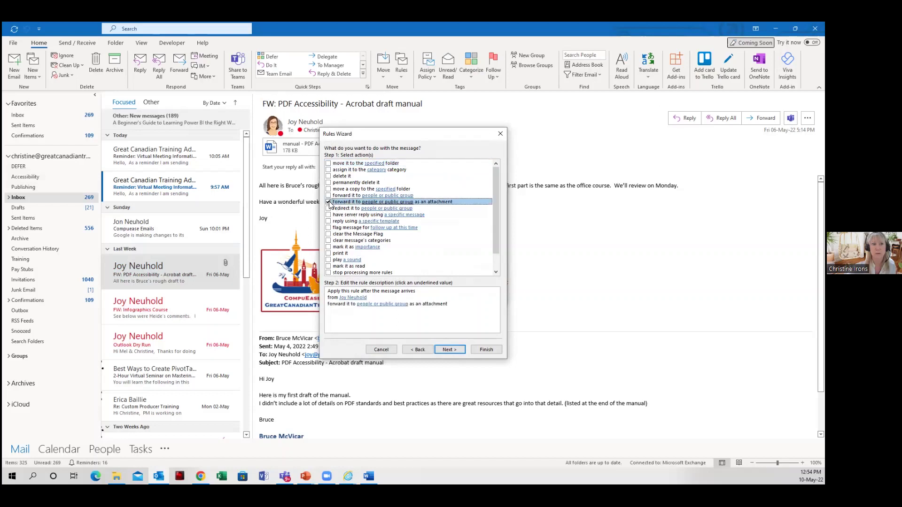
pyautogui.click(364, 301)
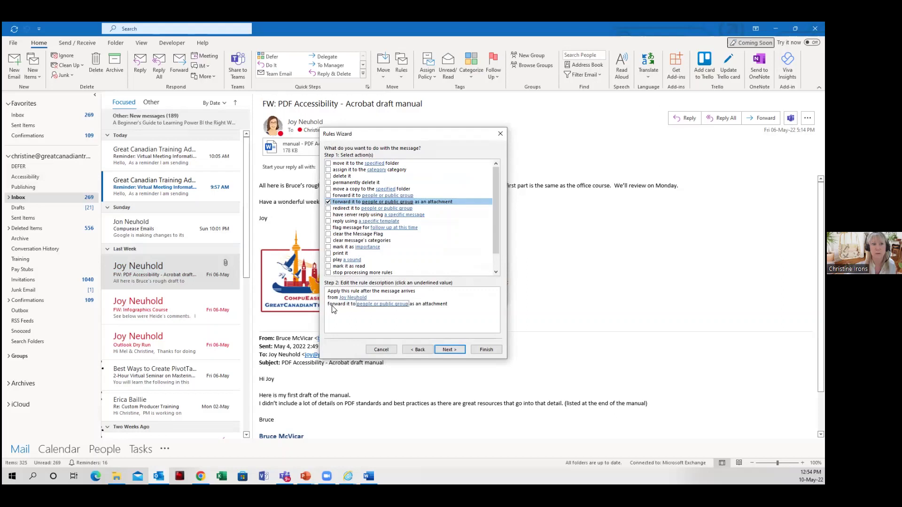
pyautogui.click(389, 306)
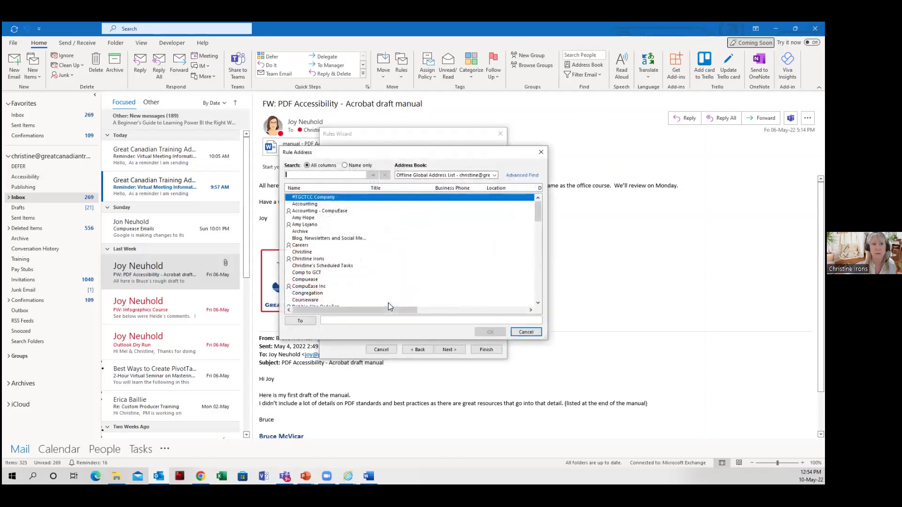
pyautogui.click(332, 319)
pyautogui.write('613')
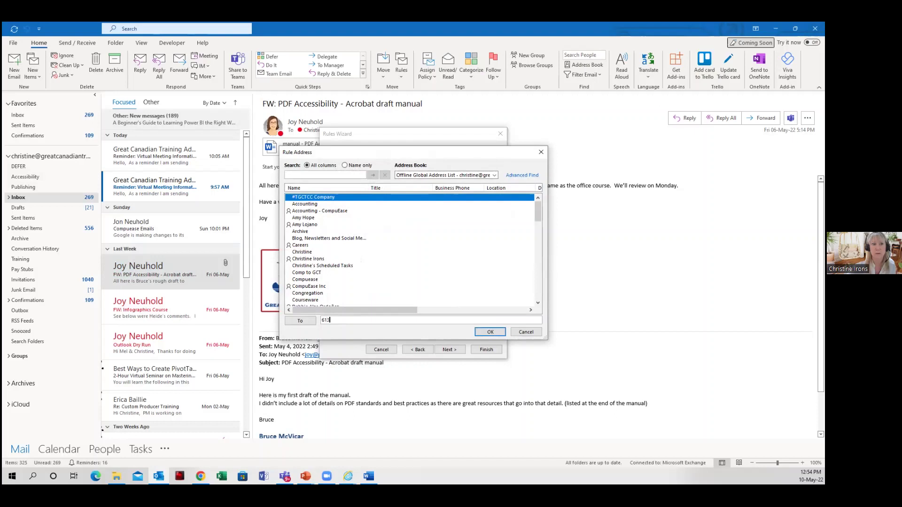
pyautogui.write('5555555')
# - Switch to Chrome and bring up the hurt911.org "SMS Text Message Addresses" page in a maximized window
pyautogui.hotkey('alt', 'Tab')
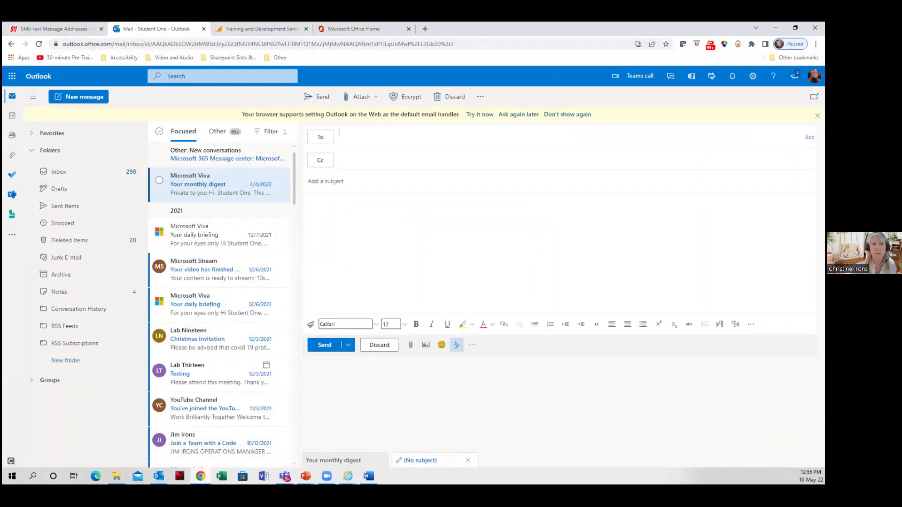
pyautogui.press('super+Down')
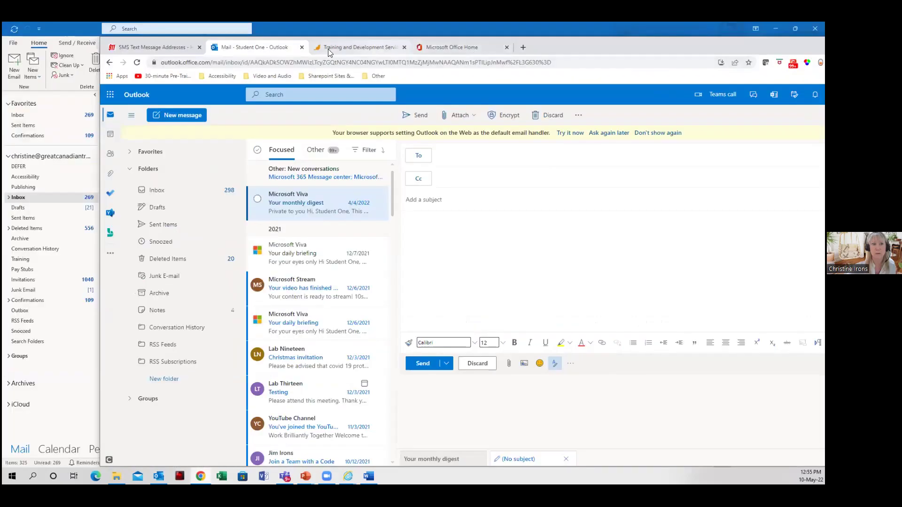
pyautogui.hotkey('ctrl', 'shift', 'Tab')
pyautogui.hotkey('alt', 'Tab')
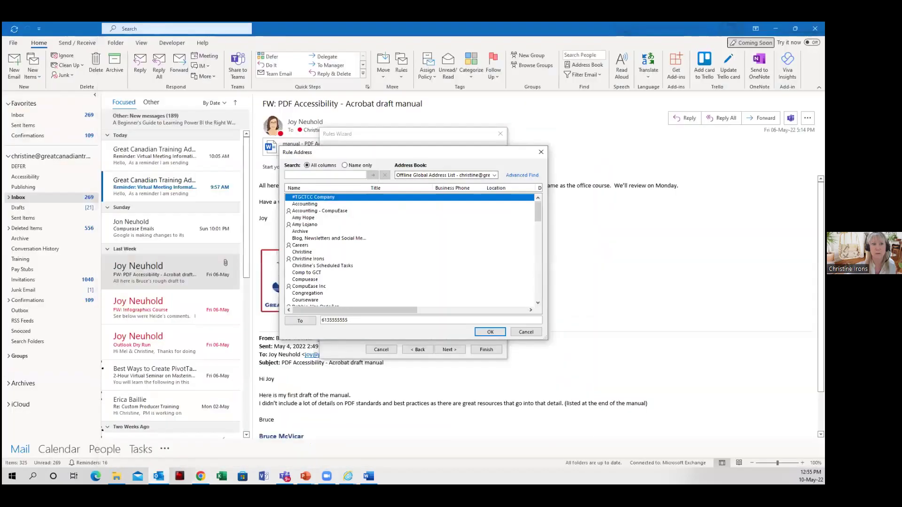
pyautogui.click(200, 476)
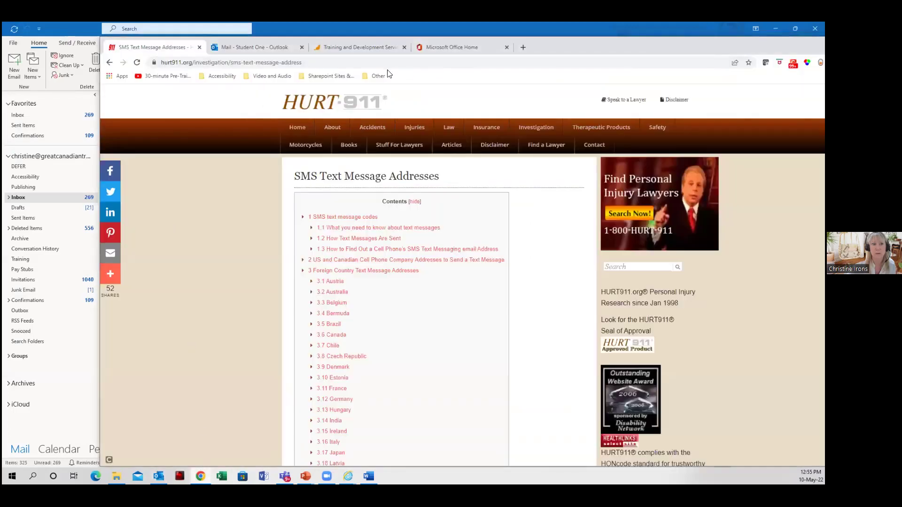
pyautogui.doubleClick(565, 49)
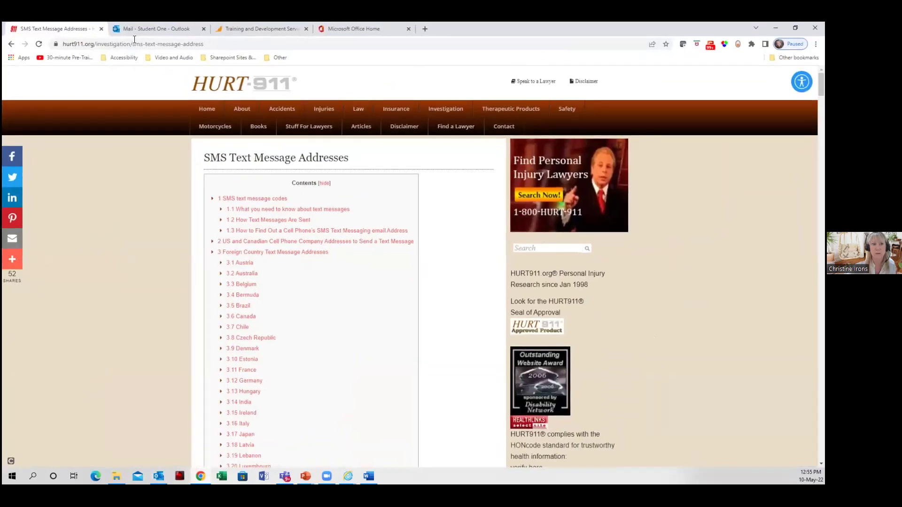
pyautogui.click(108, 45)
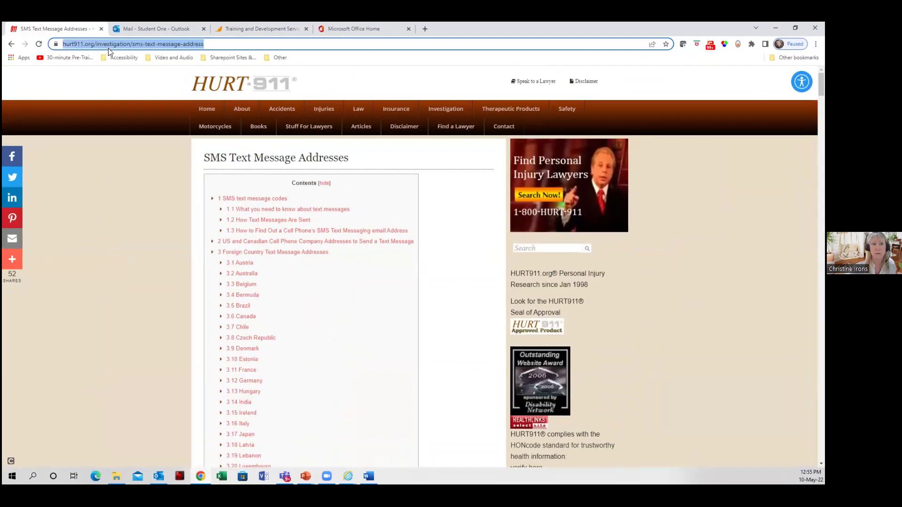
pyautogui.hotkey('alt', 'Tab')
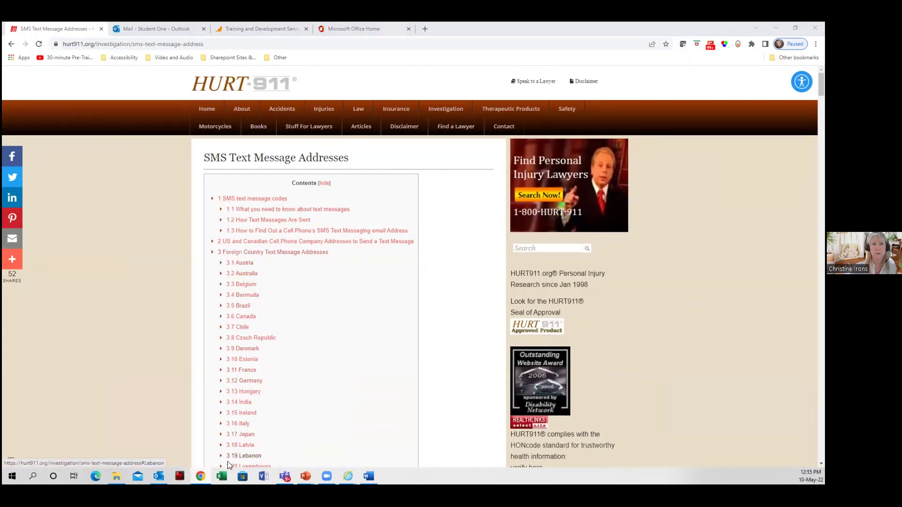
# - Copy Bell Mobility's SMS domain "txt.bell.ca" from the Canada section and return to Outlook
pyautogui.click(248, 315)
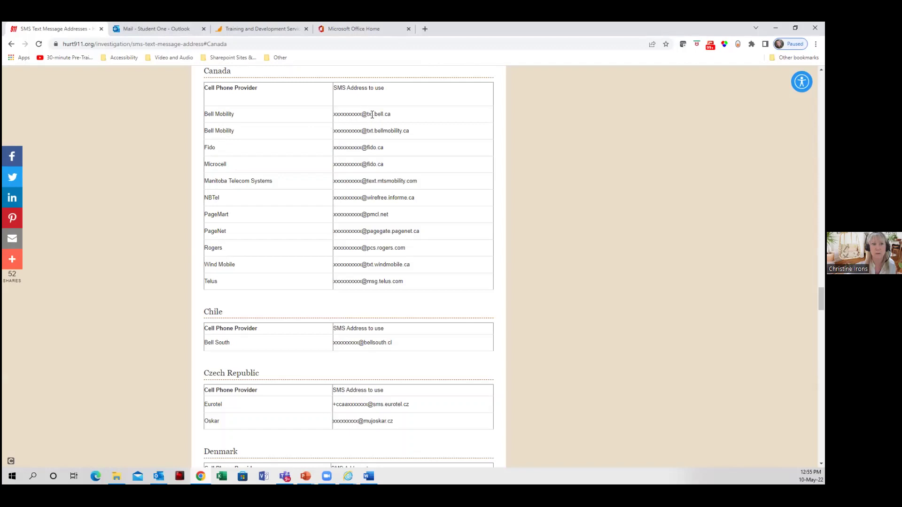
pyautogui.moveTo(367, 115); pyautogui.dragTo(399, 117)
pyautogui.hotkey('ctrl', 'c')
pyautogui.click(775, 28)
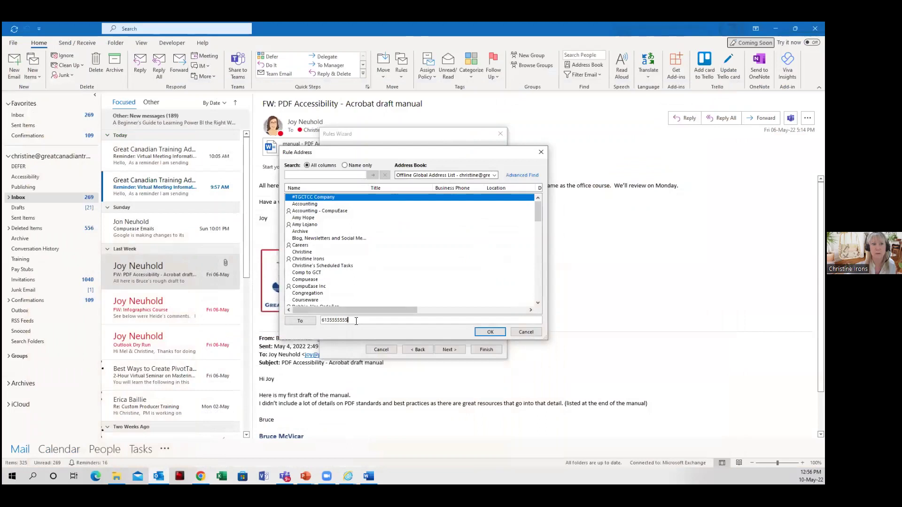
pyautogui.write('@')
pyautogui.hotkey('ctrl', 'v')
pyautogui.click(350, 319)
pyautogui.write('@')
pyautogui.click(488, 332)
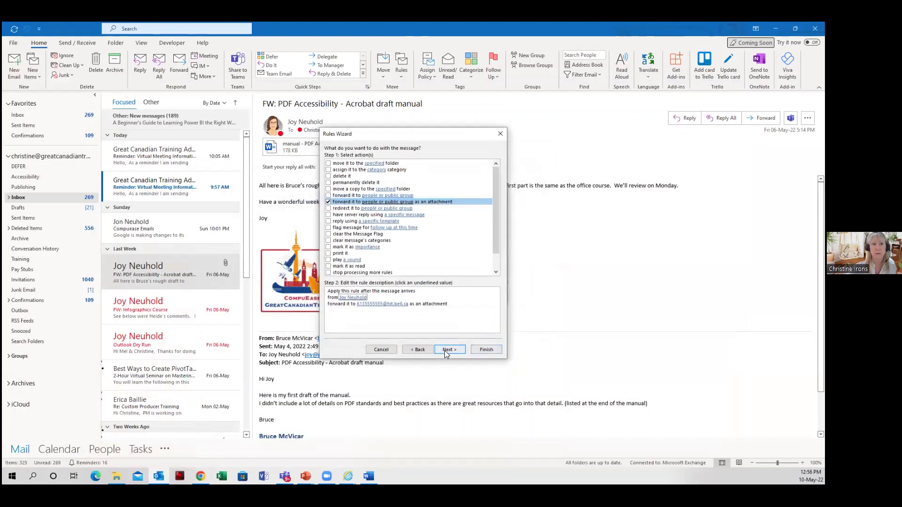
pyautogui.click(482, 351)
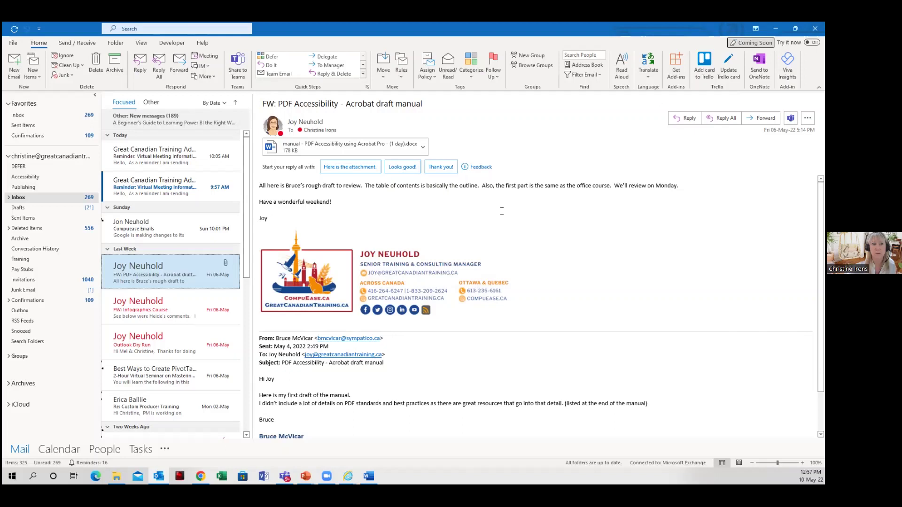
# - Create a new email addressed to a colleague from the suggested contacts, with the subject "Just Checking"
pyautogui.click(13, 67)
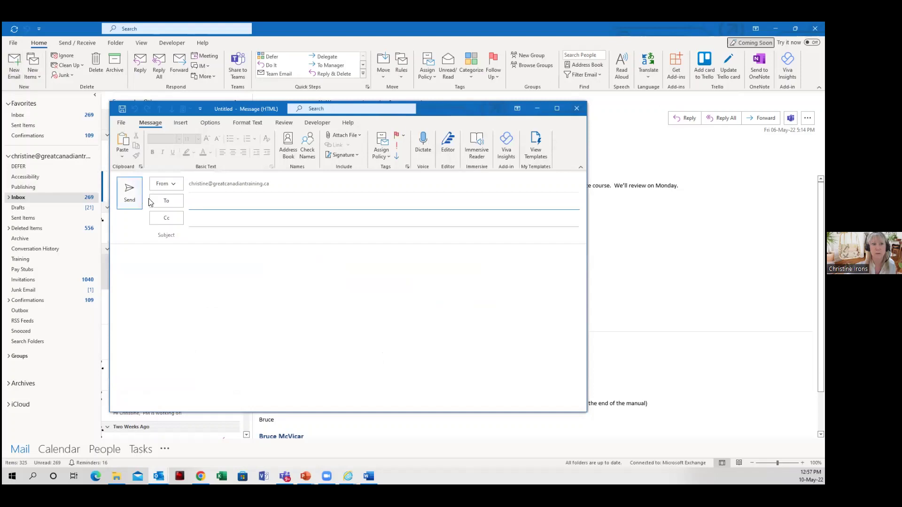
pyautogui.click(205, 206)
pyautogui.write('jim')
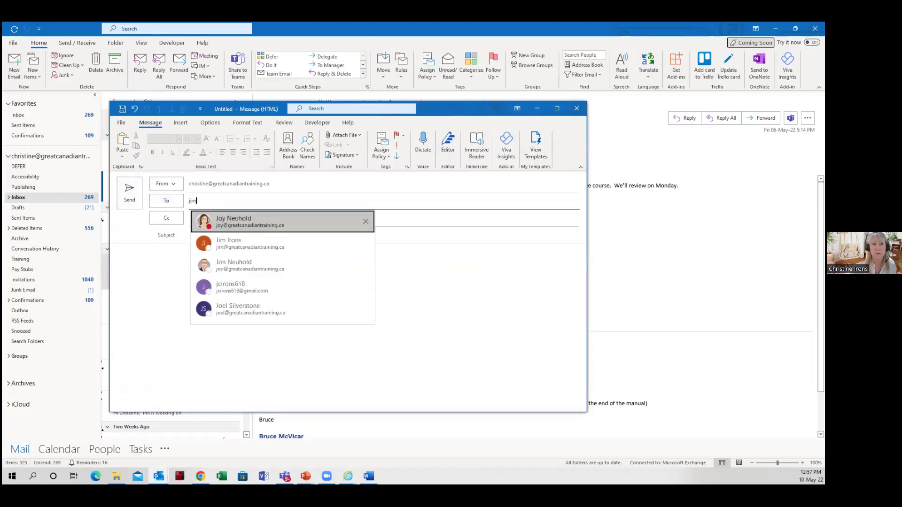
pyautogui.click(248, 226)
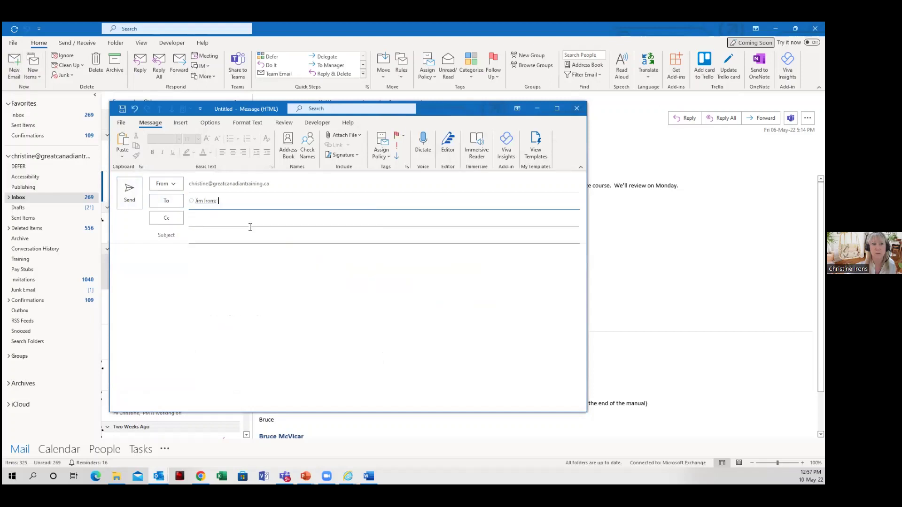
pyautogui.click(242, 235)
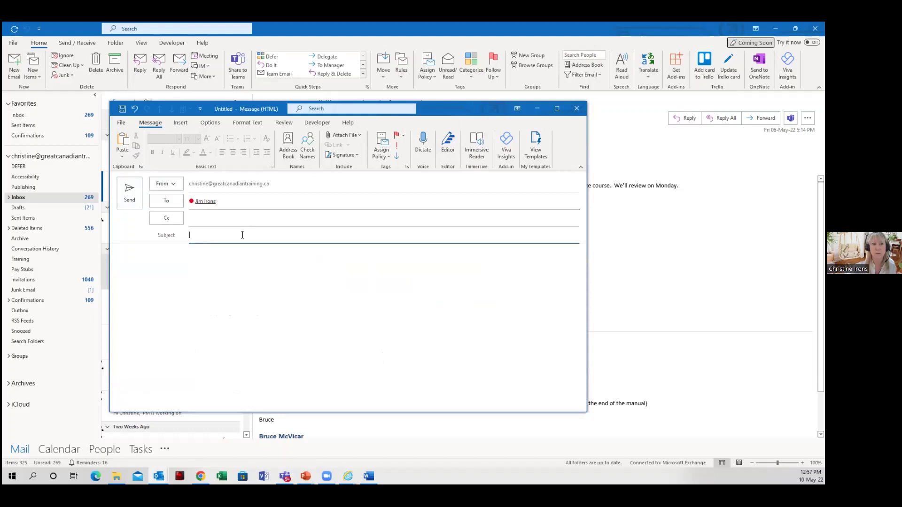
pyautogui.write('Just Checking')
# - Write the message body "Just checking back to see if you were able to get me a copy of that really important document."
pyautogui.click(255, 256)
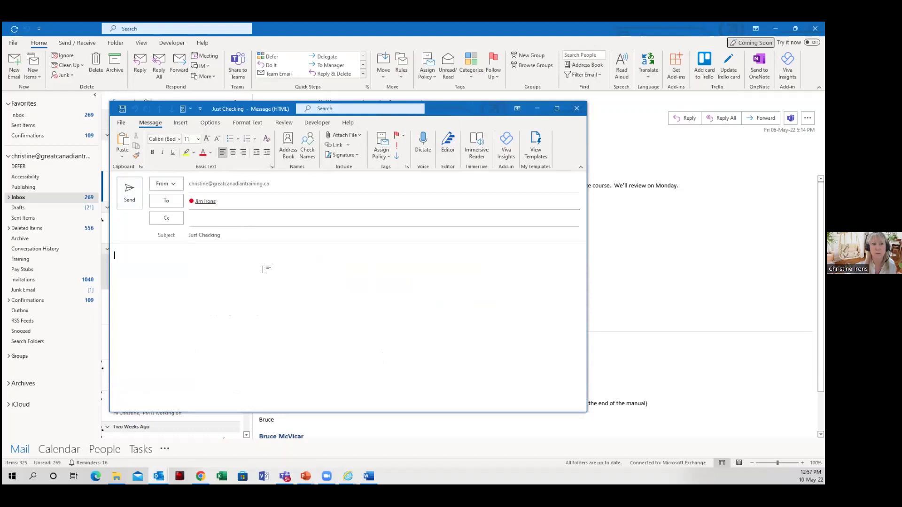
pyautogui.write('Just checking back to see if you were able to ')
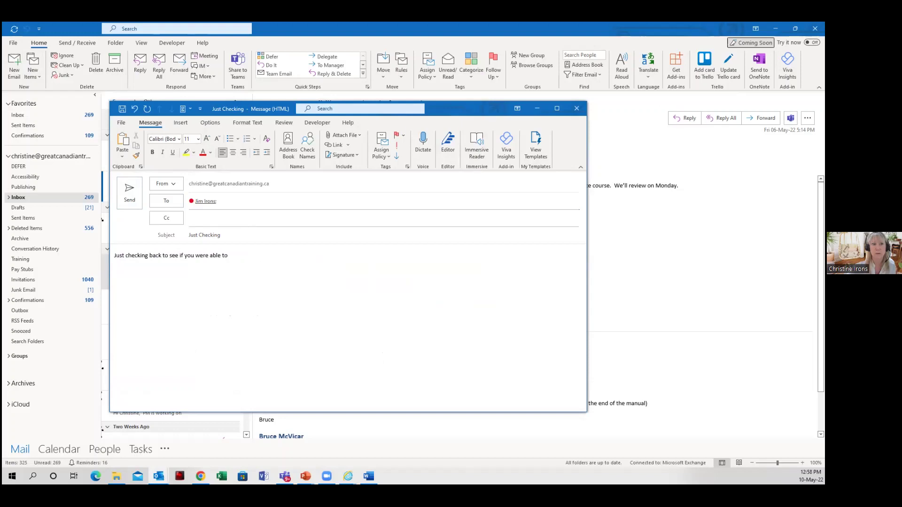
pyautogui.write('get me a copy of that really important document.')
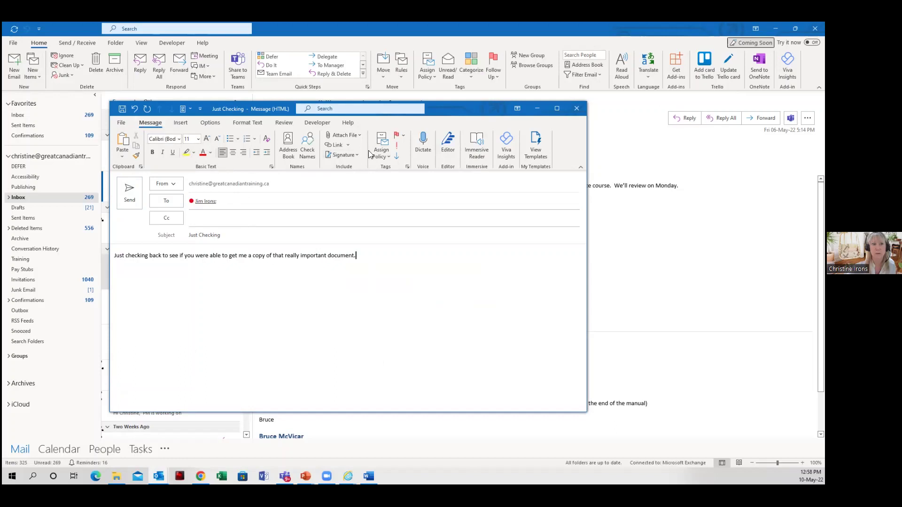
# - Flag the message for recipients only, with a follow-up reminder on May 13, 2022 at 8:00 AM, and discard the draft
pyautogui.click(397, 141)
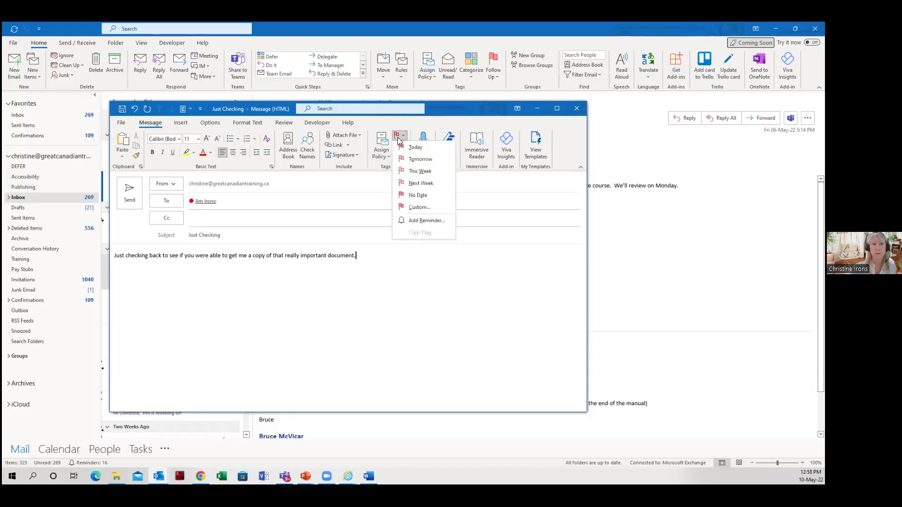
pyautogui.click(420, 221)
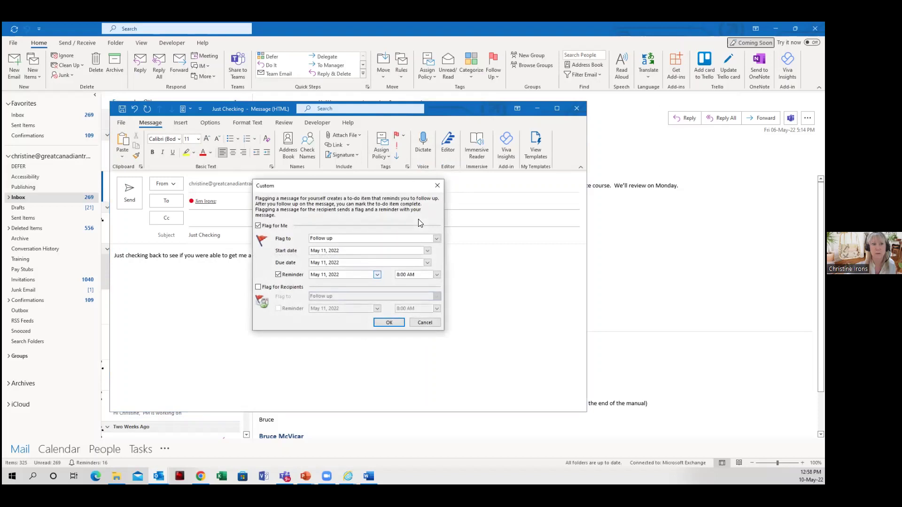
pyautogui.click(257, 227)
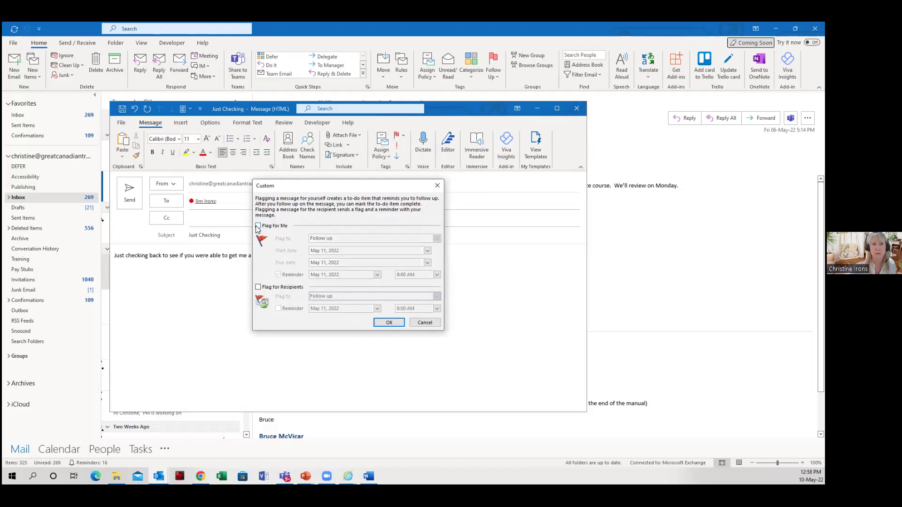
pyautogui.click(258, 288)
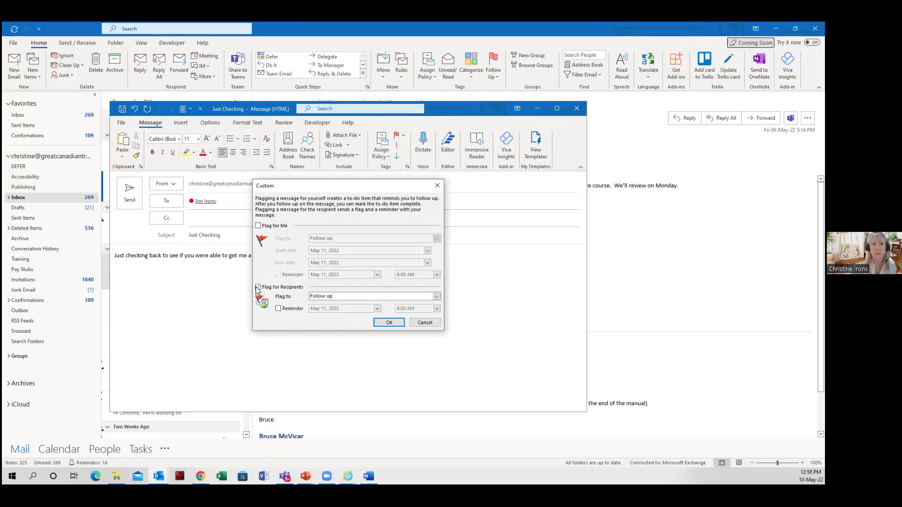
pyautogui.click(277, 310)
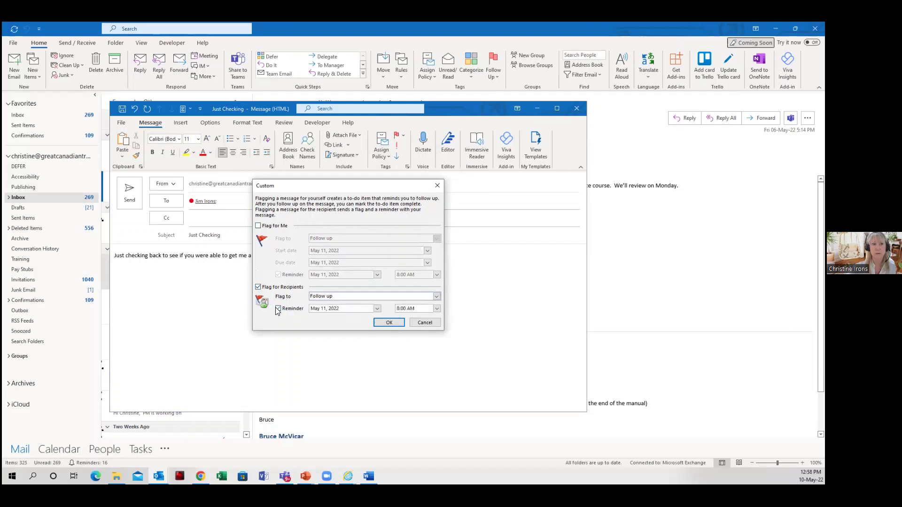
pyautogui.click(376, 309)
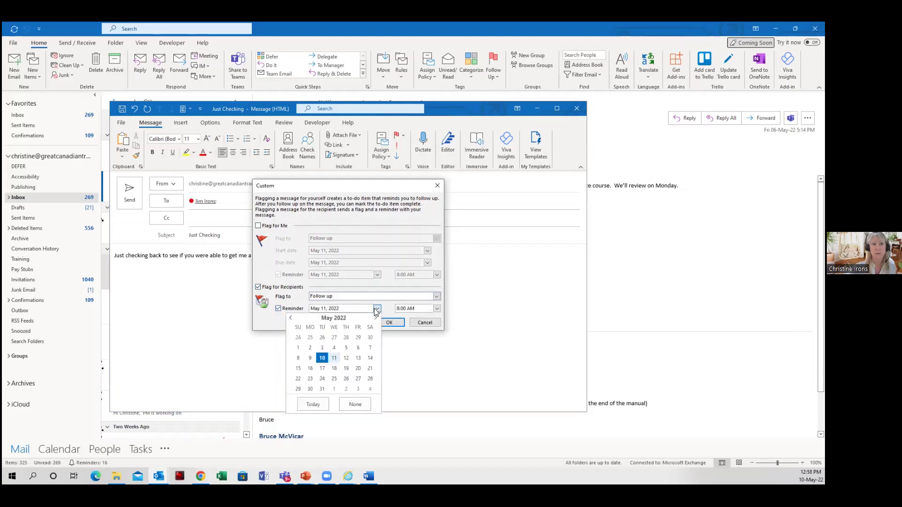
pyautogui.click(358, 358)
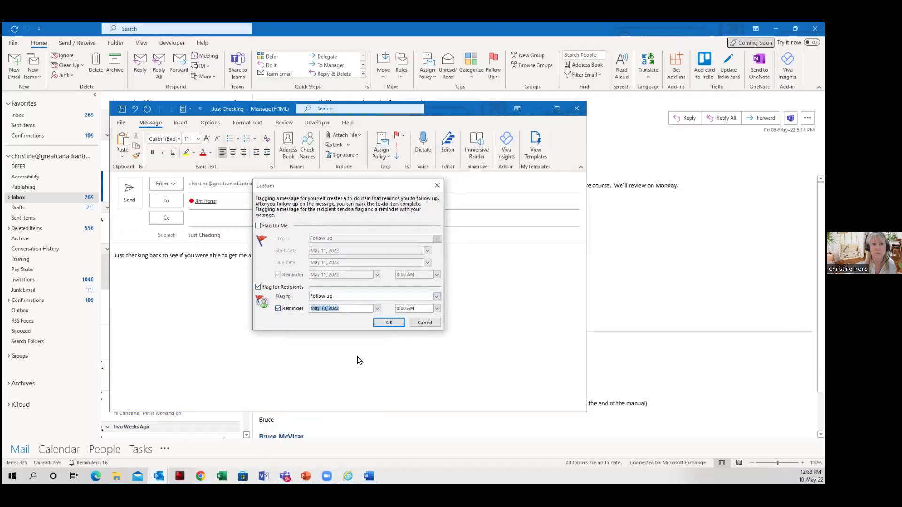
pyautogui.click(389, 322)
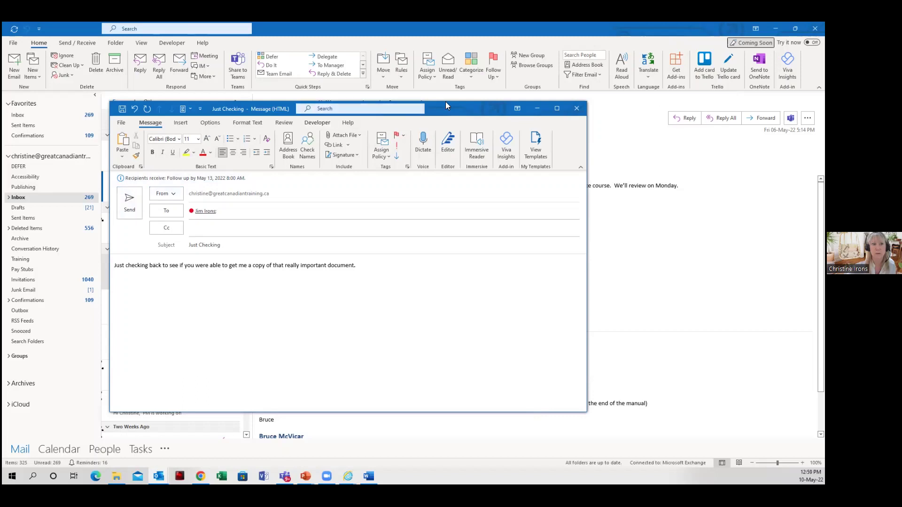
pyautogui.click(576, 108)
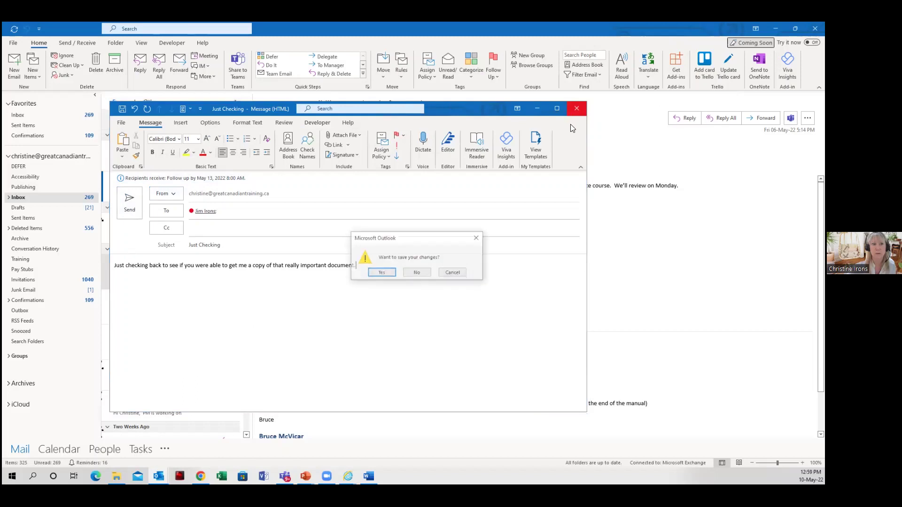
pyautogui.click(419, 272)
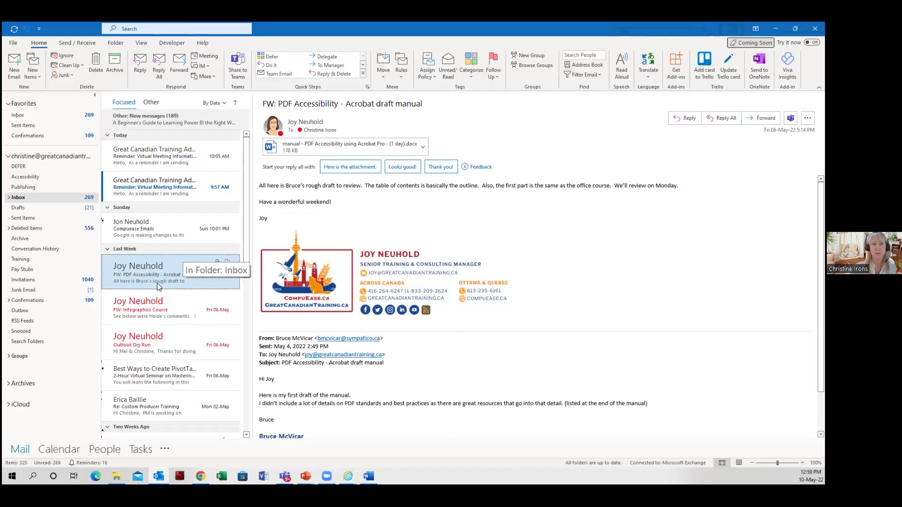
# - Create a calendar appointment from the "FW: PDF Accessibility - Acrobat draft manual" message
pyautogui.moveTo(58, 448)
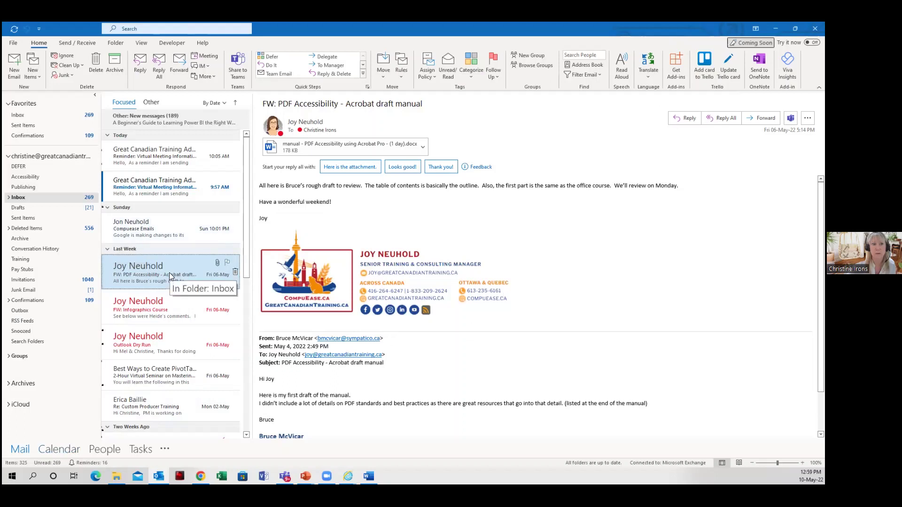
pyautogui.moveTo(169, 272); pyautogui.dragTo(60, 452)
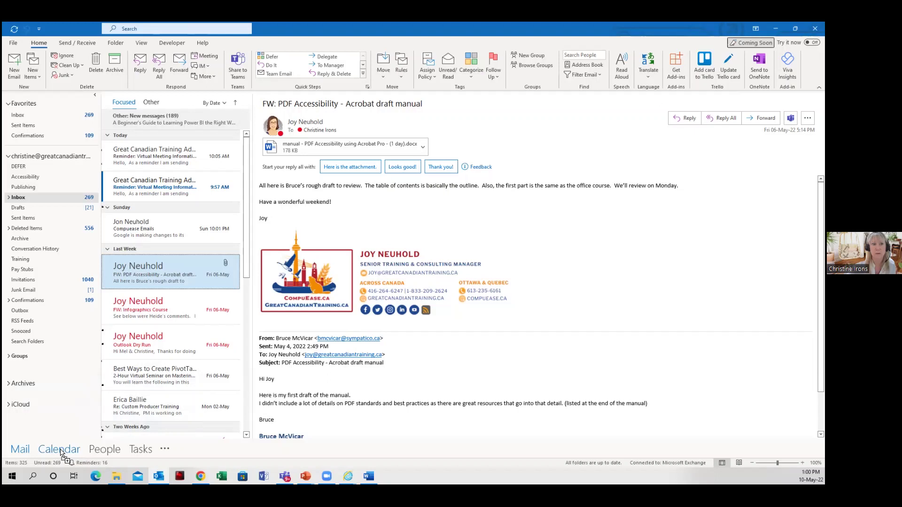
pyautogui.moveTo(60, 451); pyautogui.dragTo(61, 452)
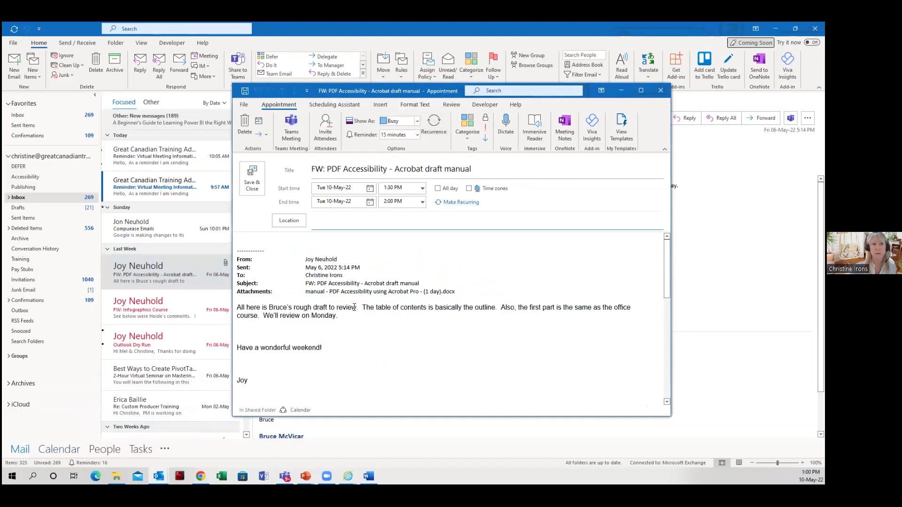
# - Schedule the appointment for Monday, 16 May 2022 with a 2:00 PM start, and save it
pyautogui.click(369, 190)
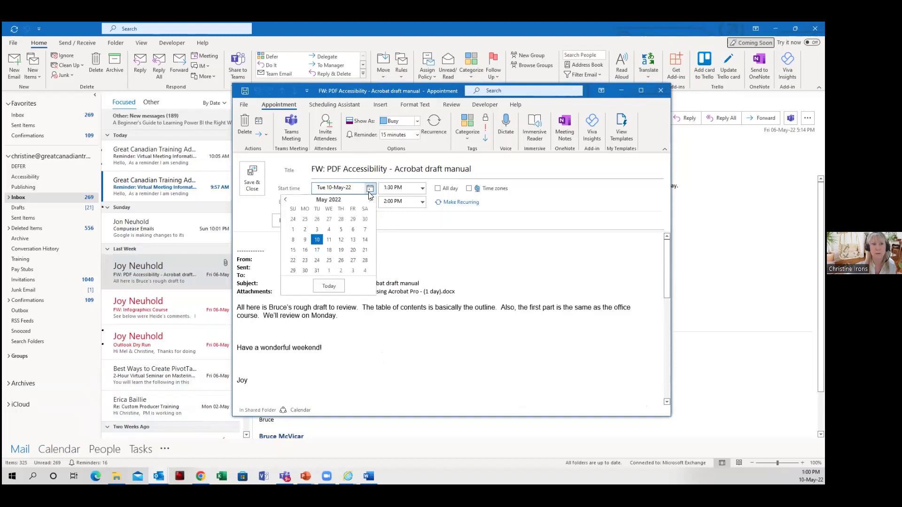
pyautogui.click(305, 249)
pyautogui.click(422, 198)
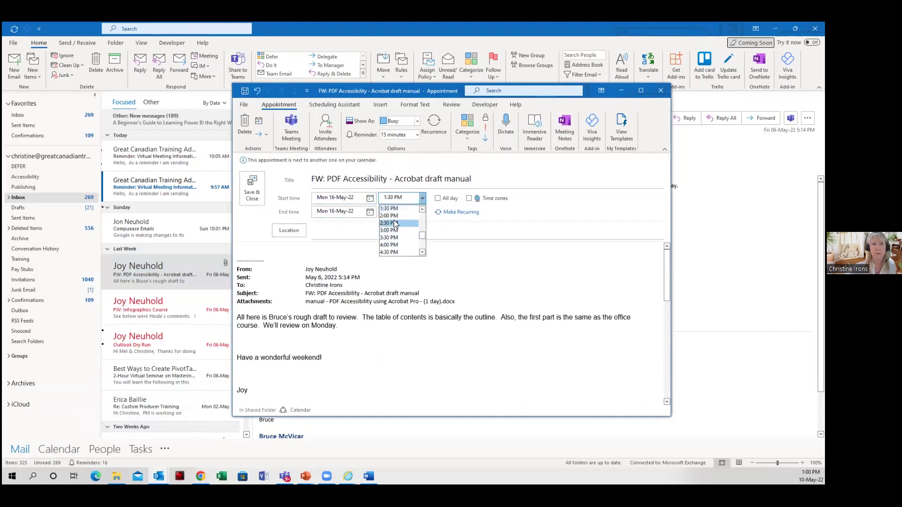
pyautogui.click(393, 215)
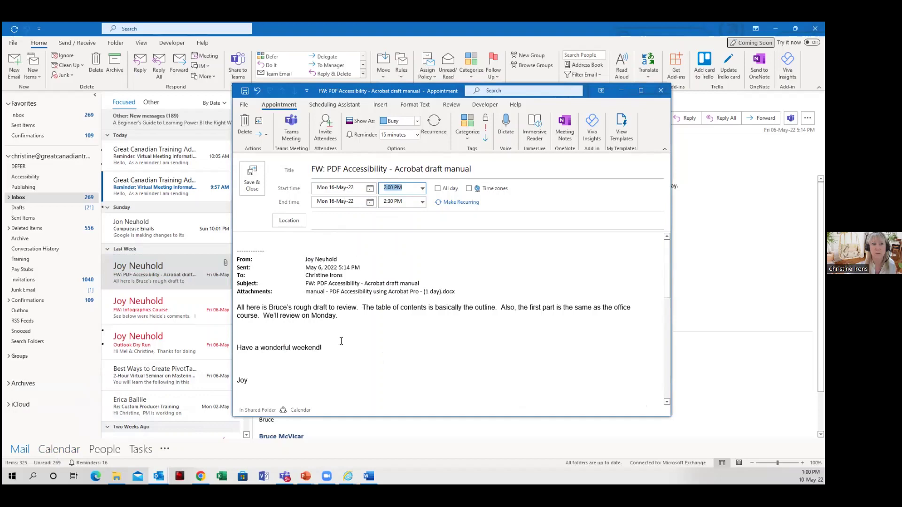
pyautogui.click(252, 176)
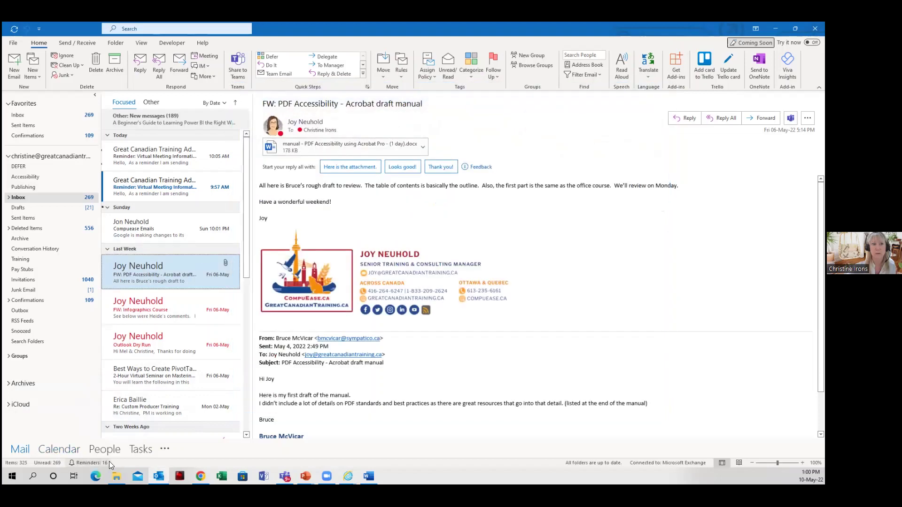
# - Open the 2:00 PM "FW: PDF Accessibility - Acrobat draft manual" appointment on May 16 in the calendar, review it, and close it
pyautogui.click(56, 450)
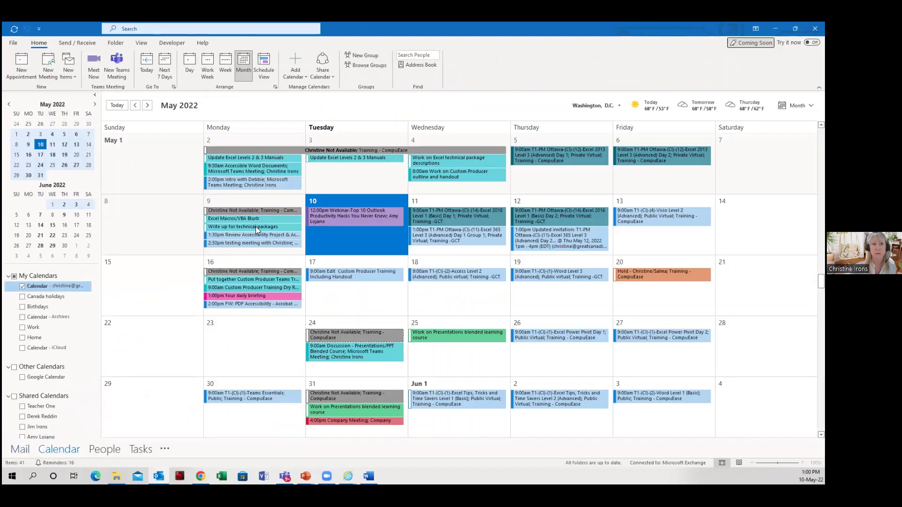
pyautogui.scroll(2, 255, 227)
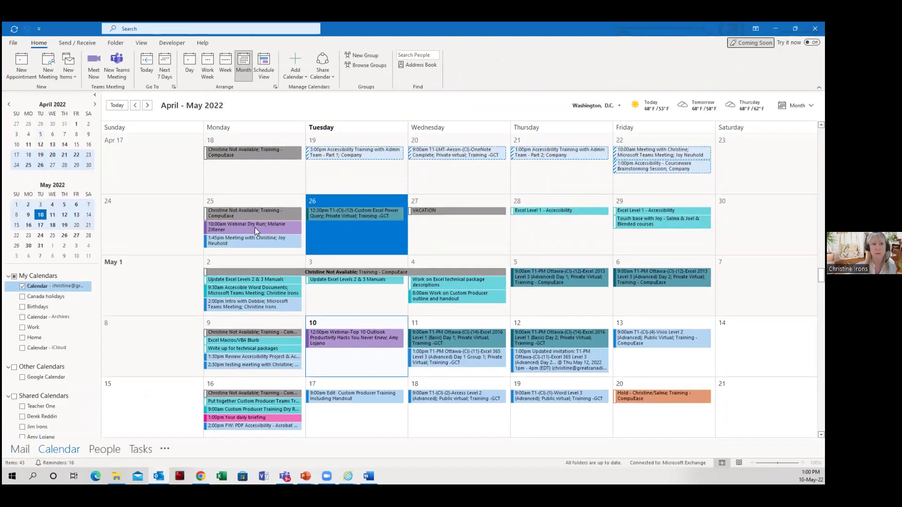
pyautogui.moveTo(248, 277)
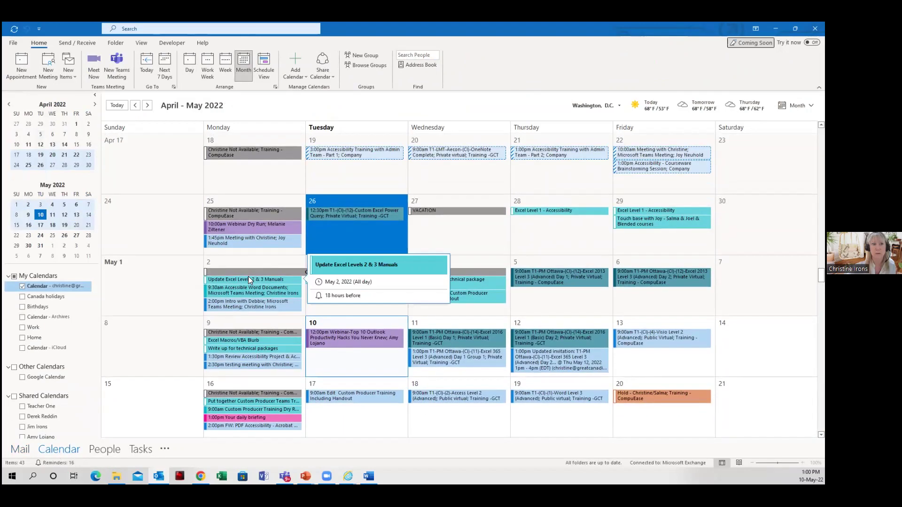
pyautogui.scroll(-1, 246, 336)
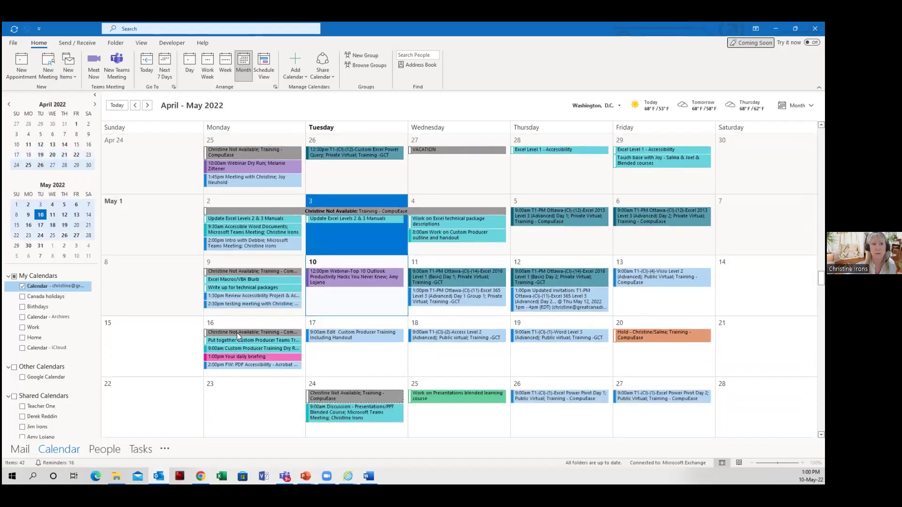
pyautogui.click(231, 365)
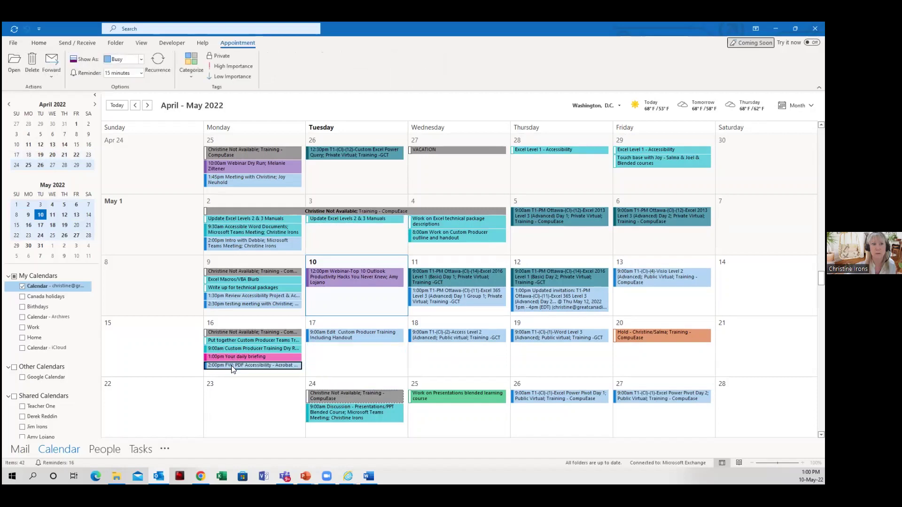
pyautogui.doubleClick(231, 365)
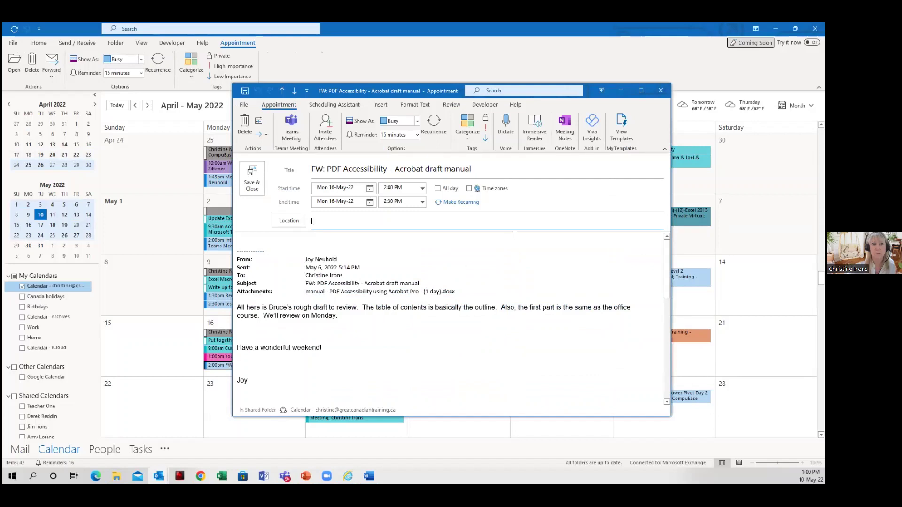
pyautogui.click(664, 92)
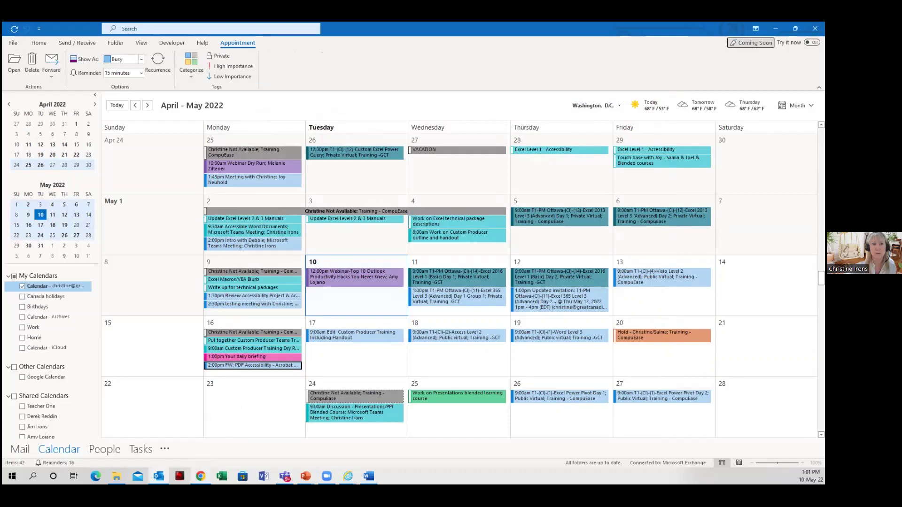
# - Switch to the Great Canadian Training site in Chrome and review the Level 1 and Level 2 classes on its Microsoft Outlook course page
pyautogui.moveTo(200, 476)
pyautogui.click(202, 435)
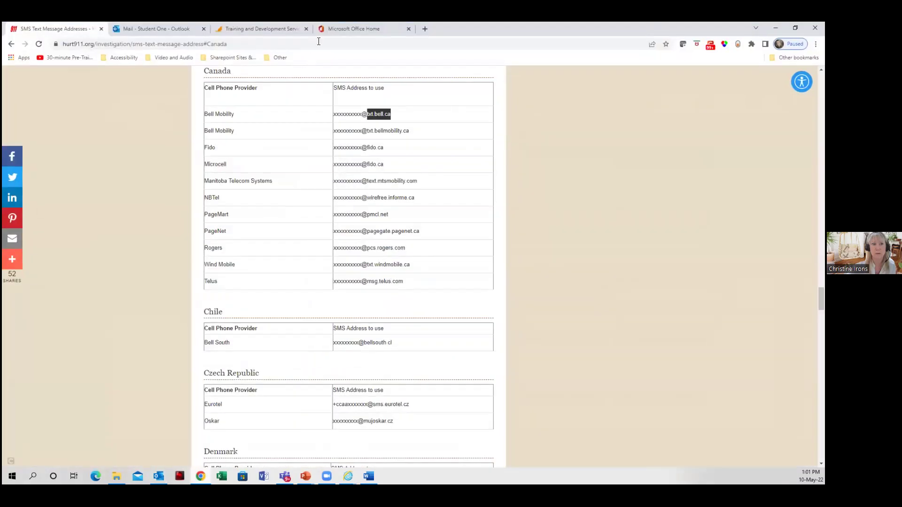
pyautogui.click(255, 28)
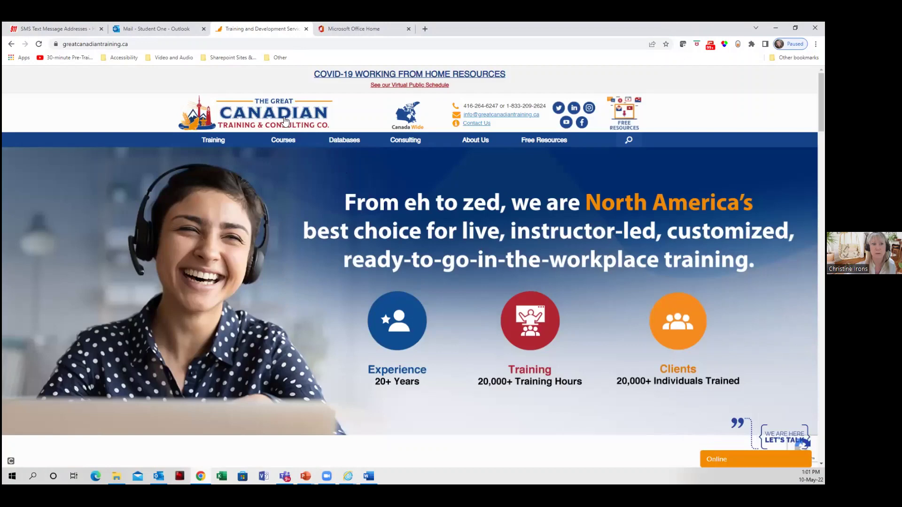
pyautogui.moveTo(265, 219)
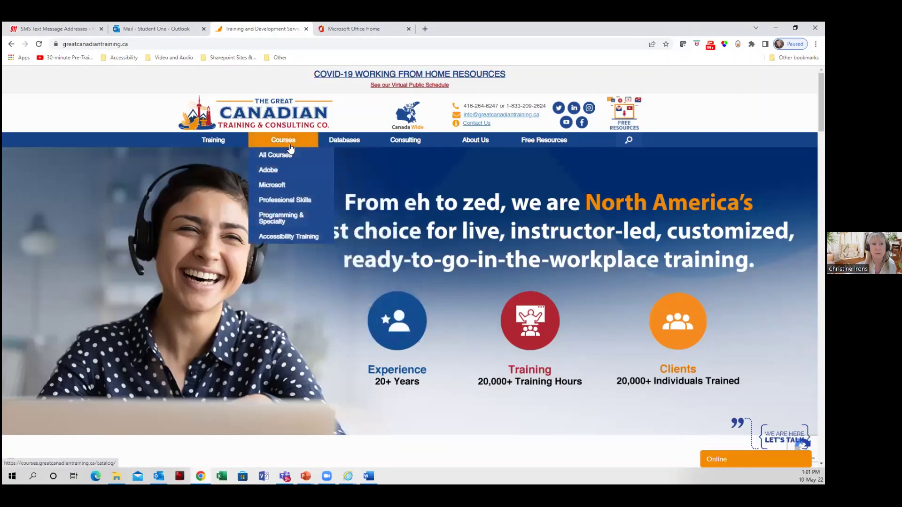
pyautogui.moveTo(272, 186)
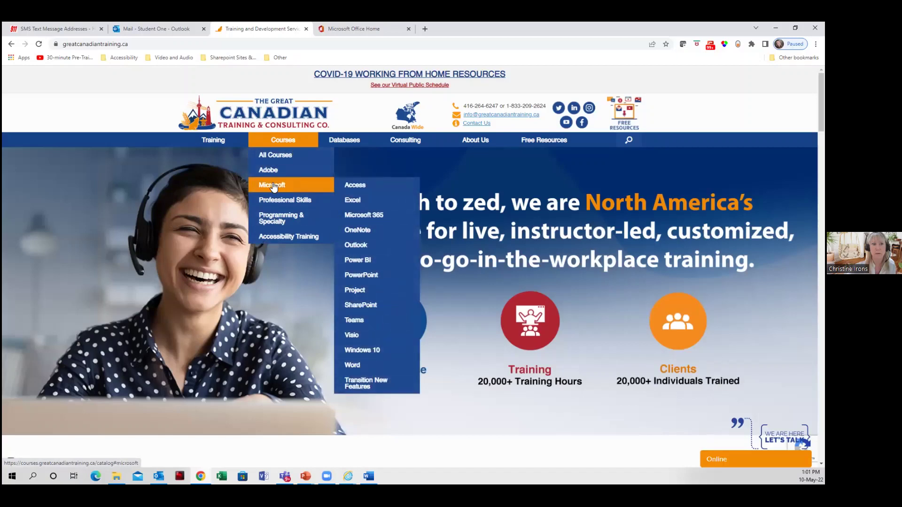
pyautogui.click(367, 245)
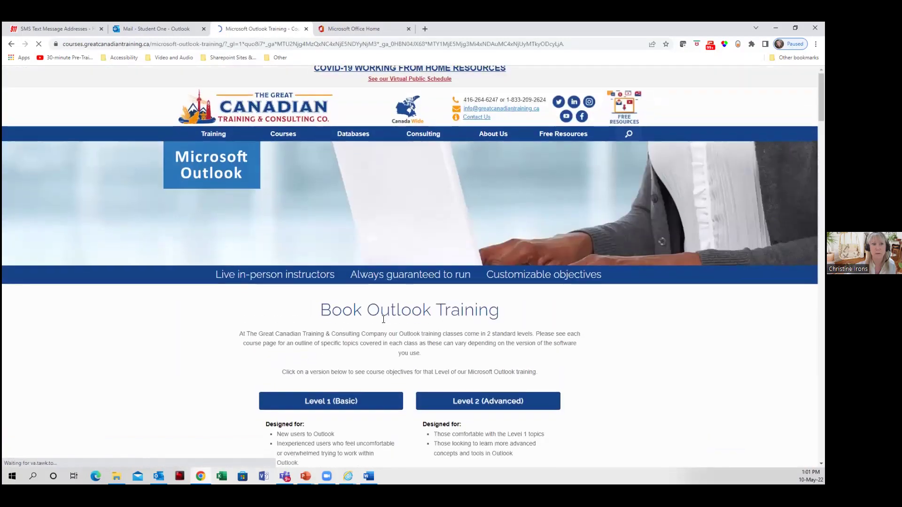
pyautogui.scroll(-3, 383, 322)
pyautogui.scroll(-1, 383, 322)
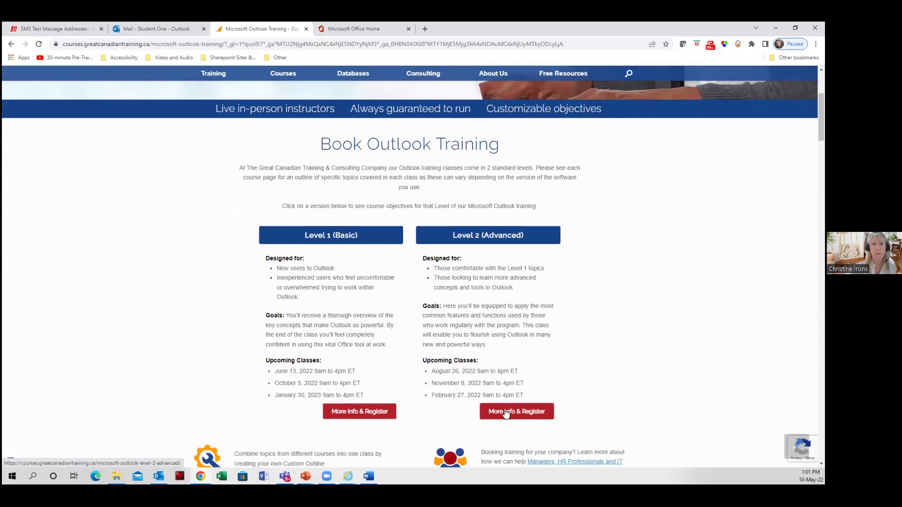
pyautogui.scroll(5, 313, 148)
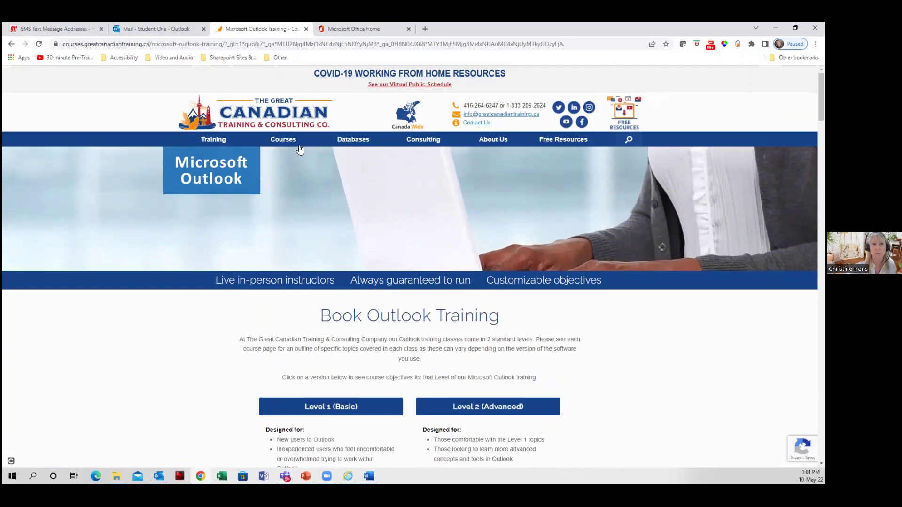
# - Open the site's Microsoft 365 course page and look over the classes offered for business training
pyautogui.moveTo(286, 145)
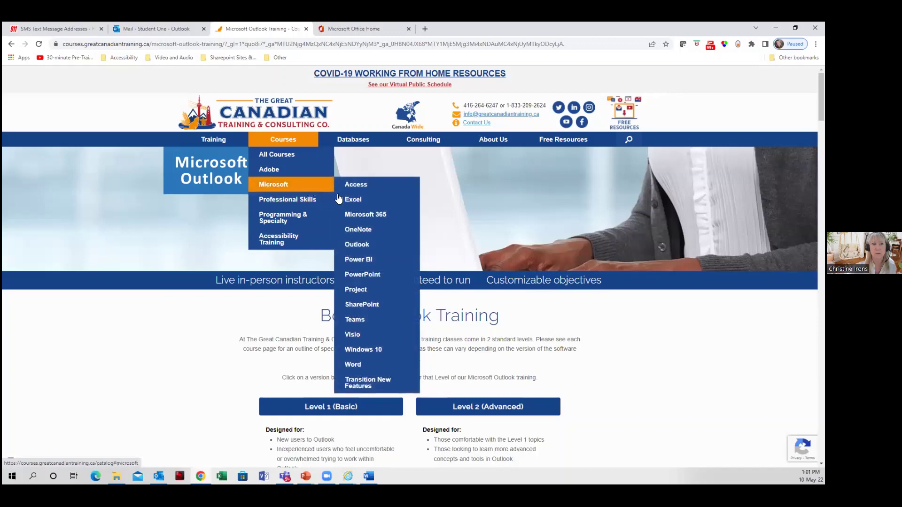
pyautogui.click(369, 216)
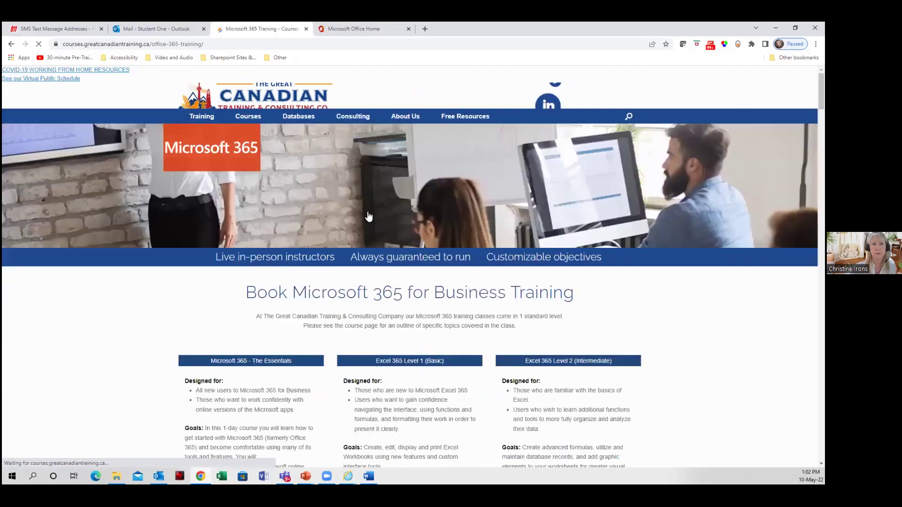
pyautogui.scroll(-2, 316, 323)
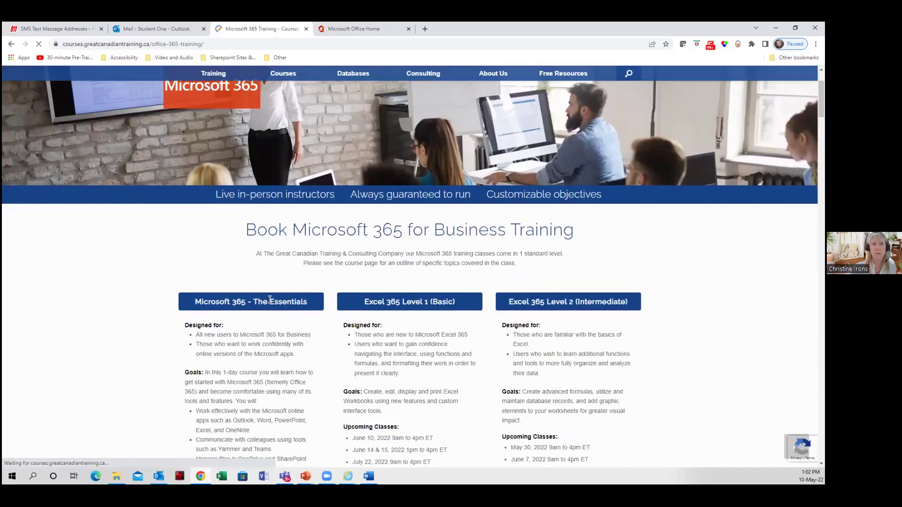